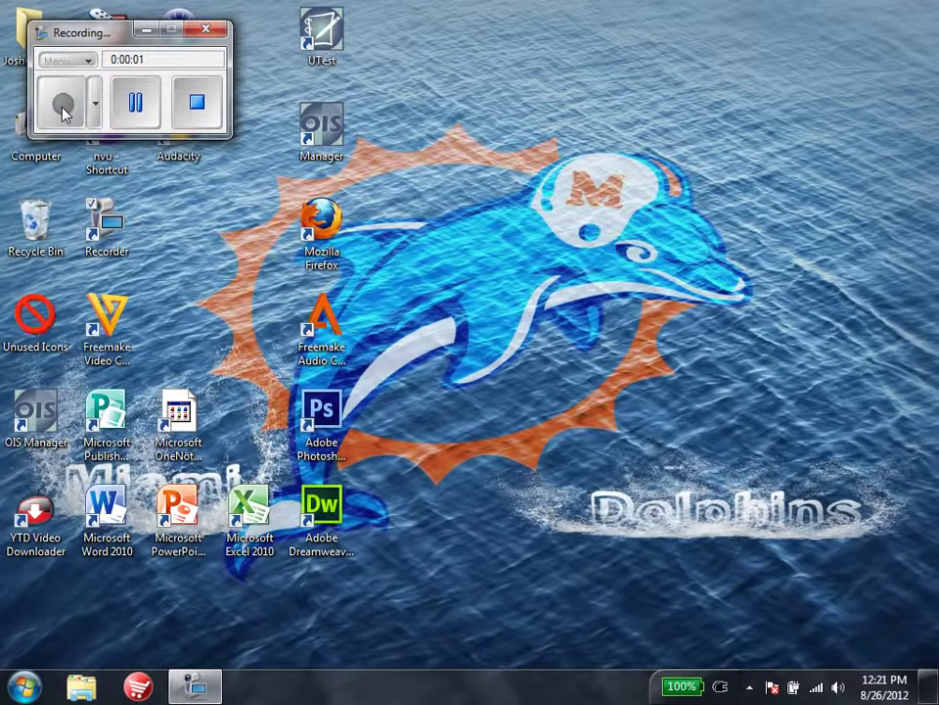
Minimise the Recorder window to reveal the desktop shortcuts
{"action": "left_click", "coordinate": [144, 36]}
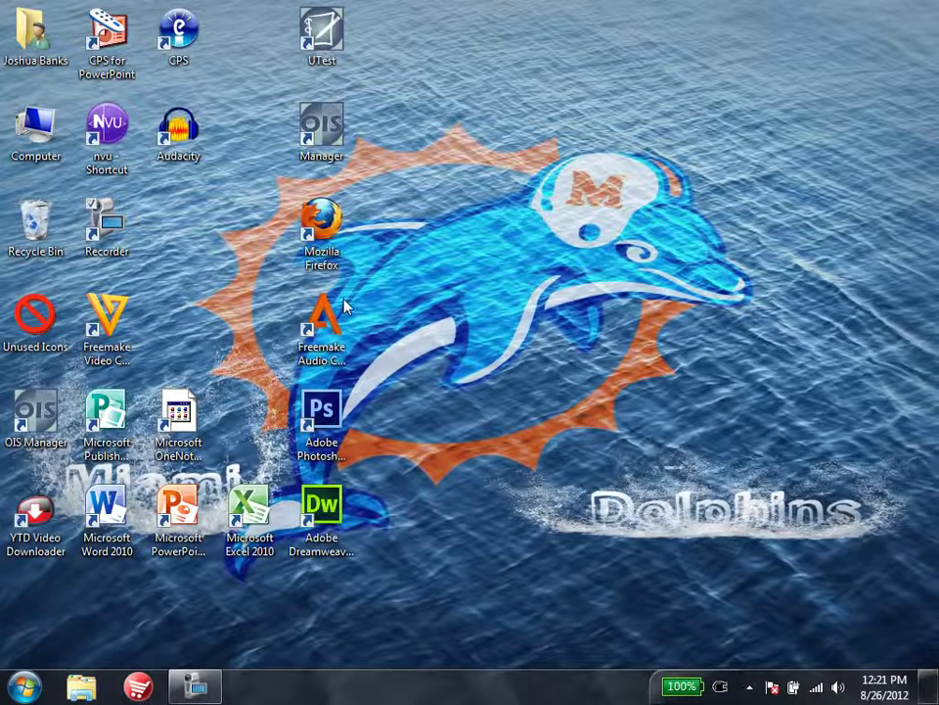
Launch Firefox and search Google for 'audacity'
{"action": "left_click", "coordinate": [326, 253]}
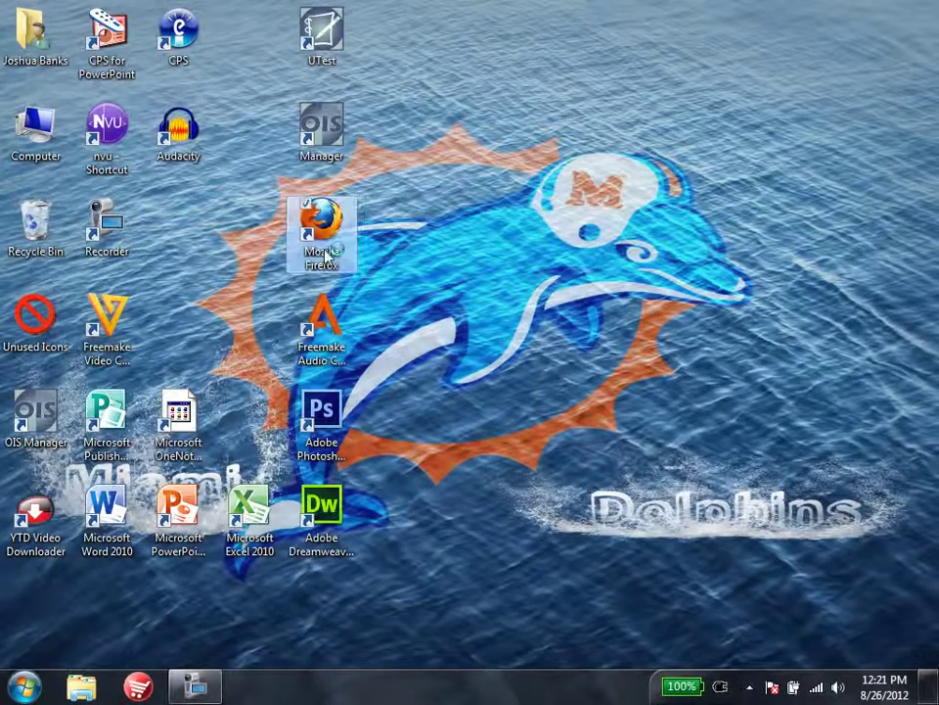
{"action": "double_click", "coordinate": [327, 253]}
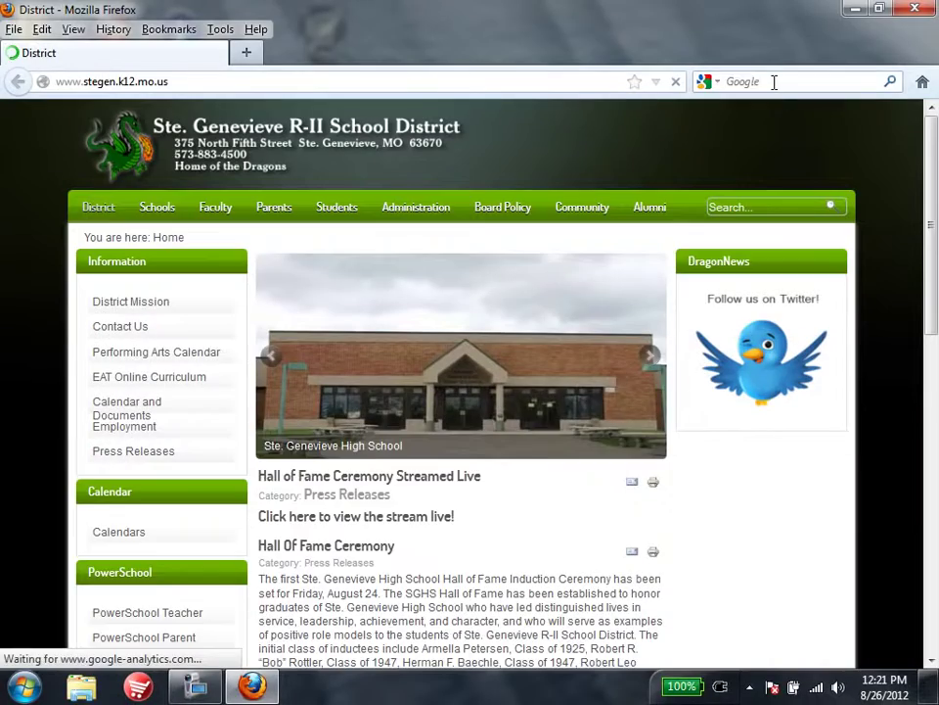
{"action": "left_click", "coordinate": [774, 82]}
{"action": "type", "text": "a"}
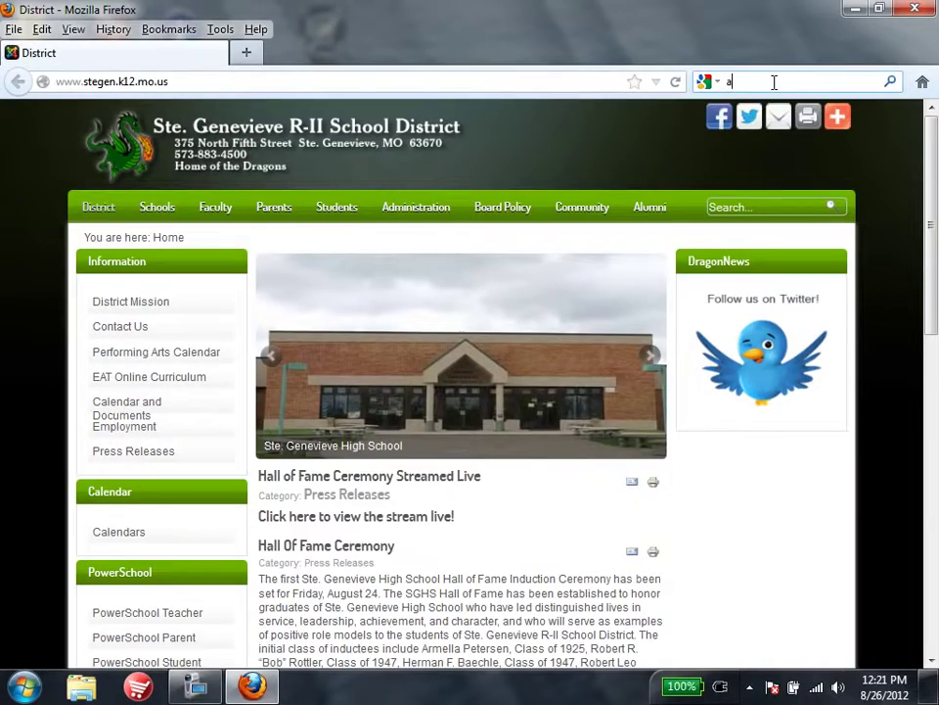
{"action": "type", "text": "udacu"}
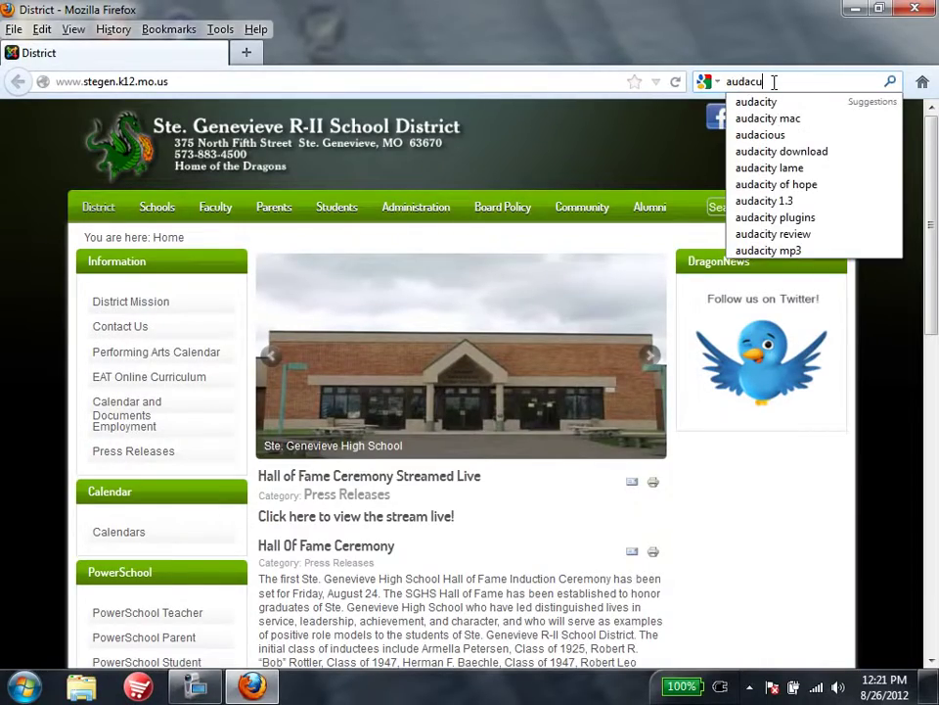
{"action": "key", "text": "BackSpace"}
{"action": "type", "text": "ity"}
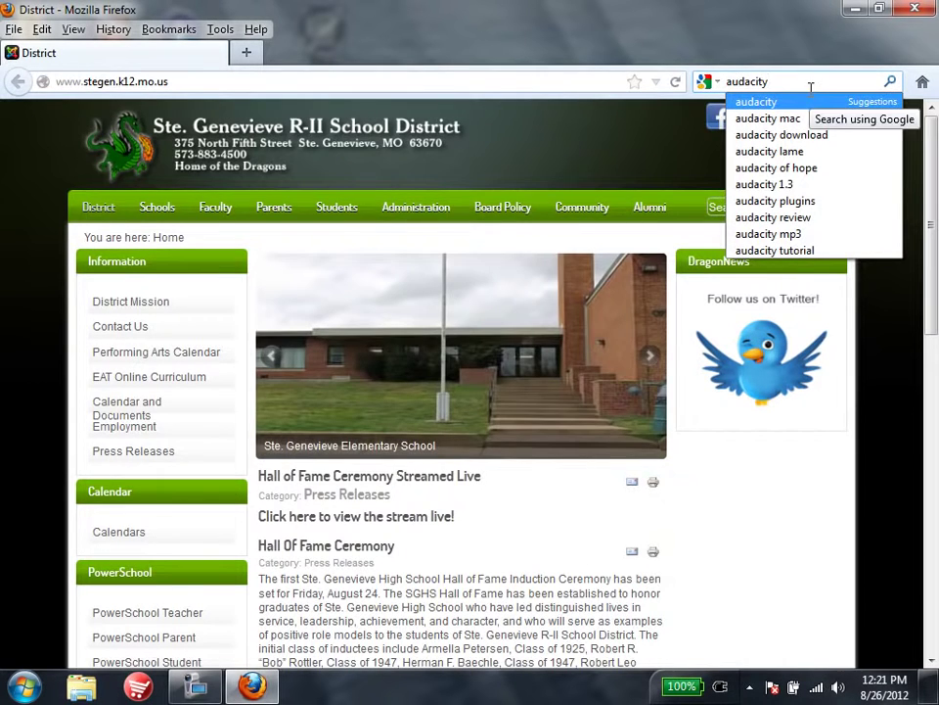
{"action": "key", "text": "Return"}
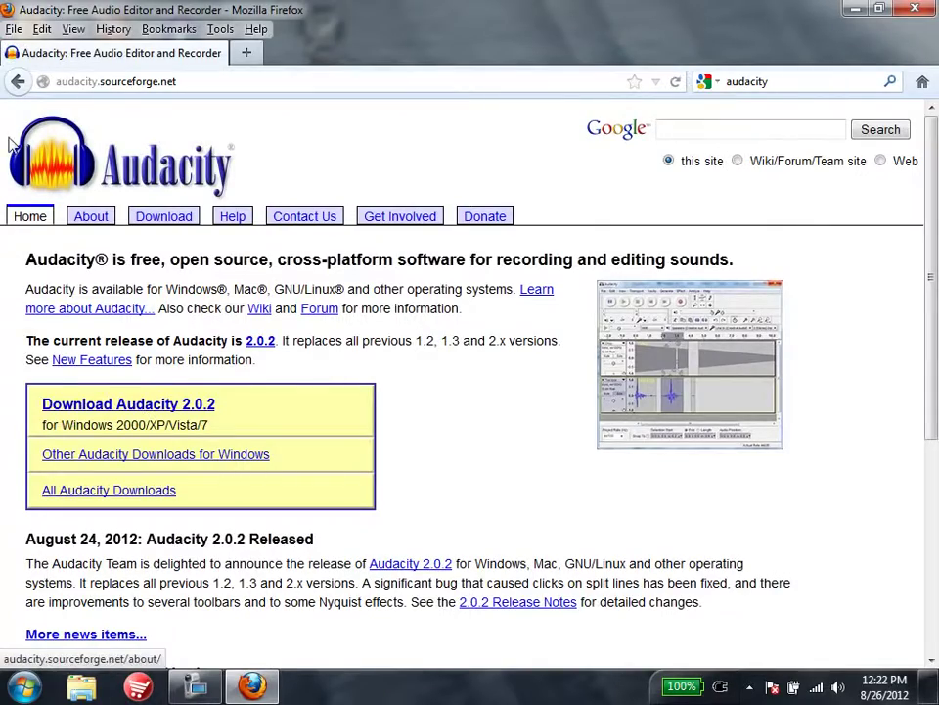
Go back to the Google results for audacity, browse them, and minimise Firefox
{"action": "left_click", "coordinate": [18, 82]}
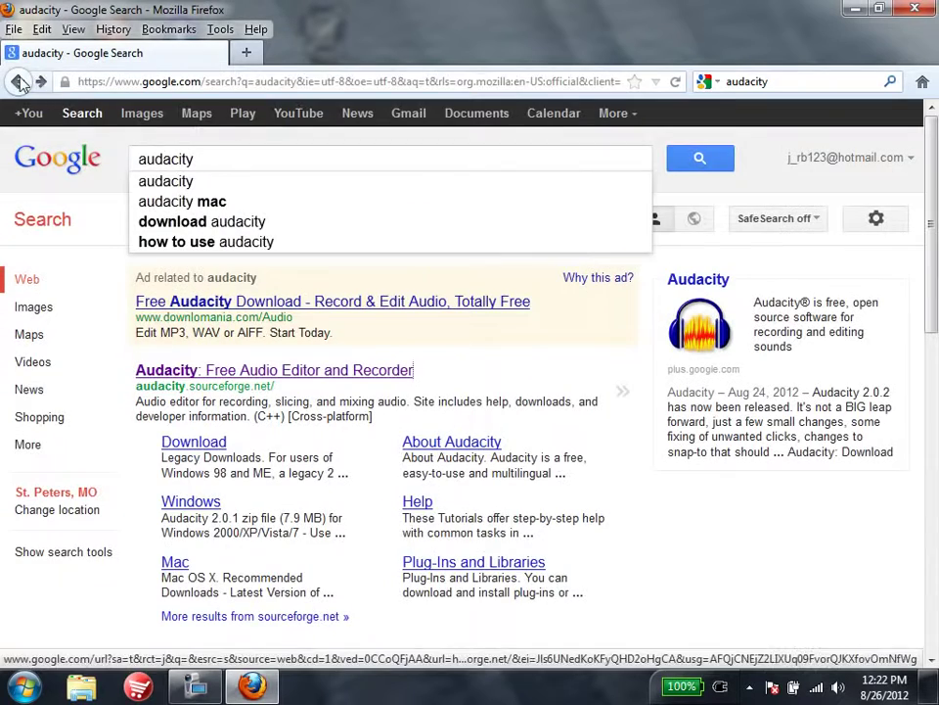
{"action": "scroll", "coordinate": [443, 431], "scroll_direction": "down", "scroll_amount": 4}
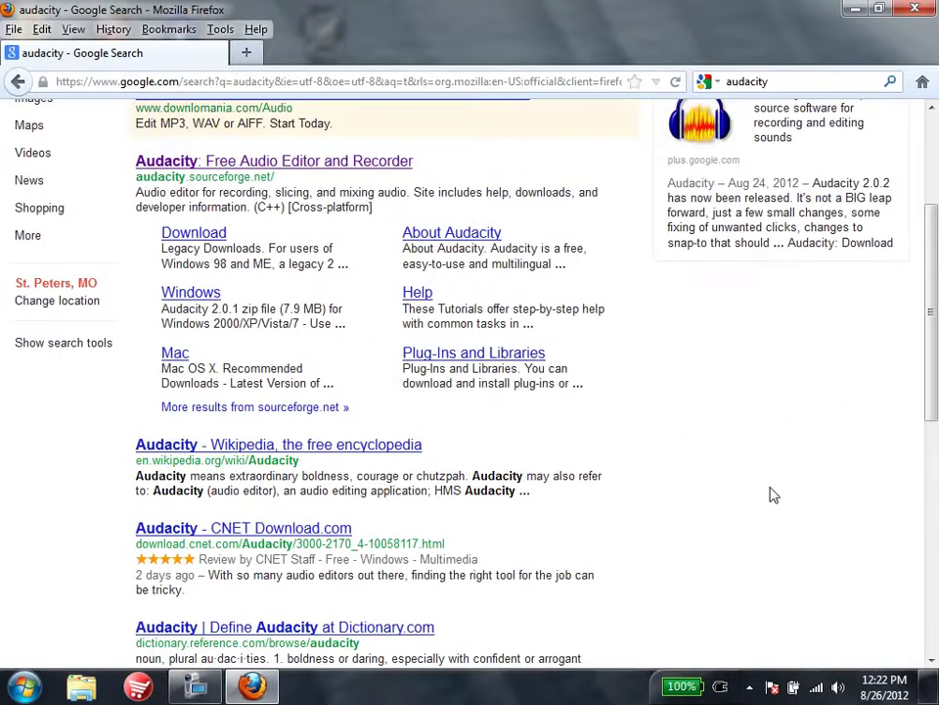
{"action": "scroll", "coordinate": [772, 489], "scroll_direction": "down", "scroll_amount": 2}
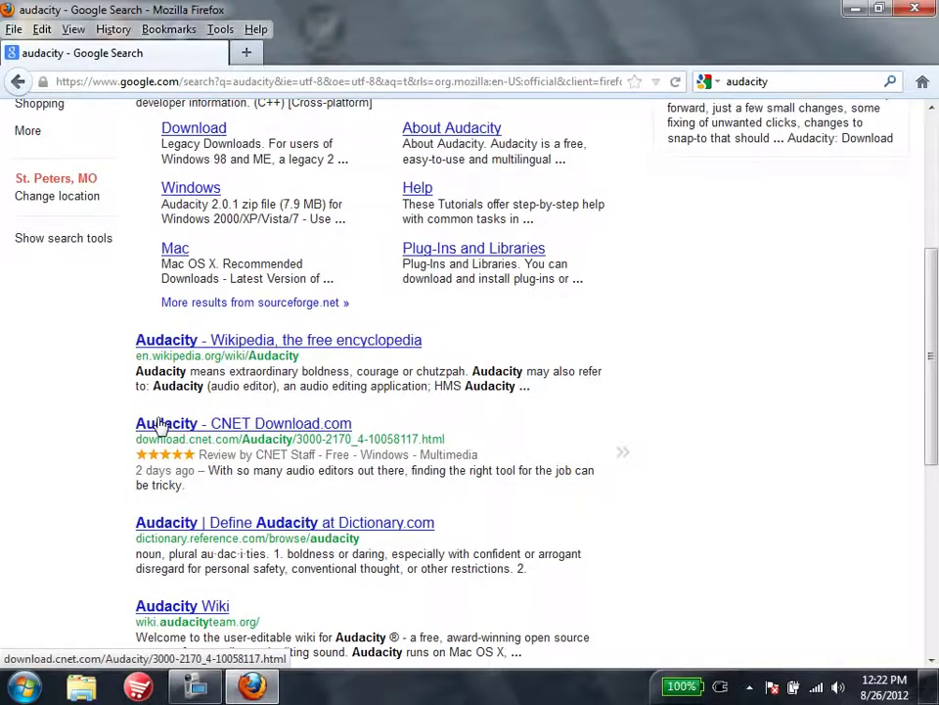
{"action": "scroll", "coordinate": [159, 423], "scroll_direction": "down", "scroll_amount": 4}
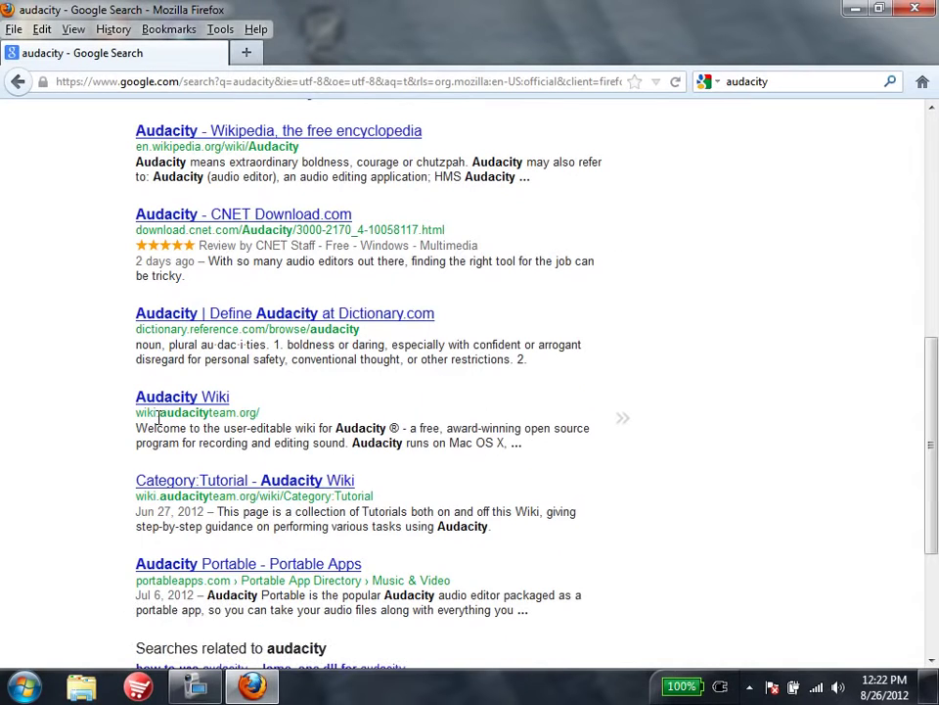
{"action": "scroll", "coordinate": [159, 416], "scroll_direction": "up", "scroll_amount": 10}
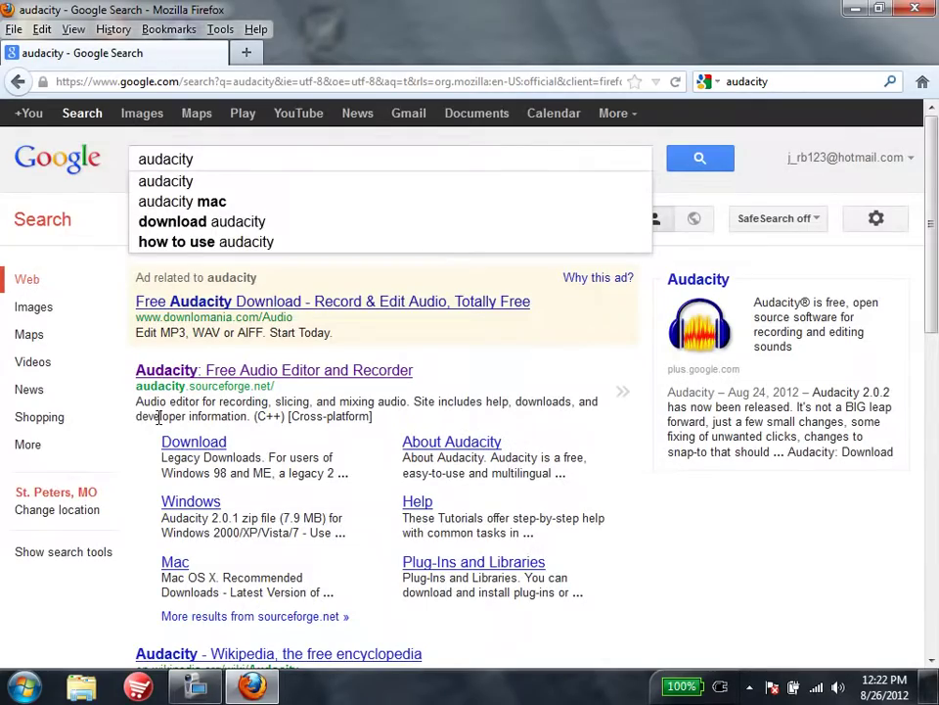
{"action": "left_click", "coordinate": [853, 12]}
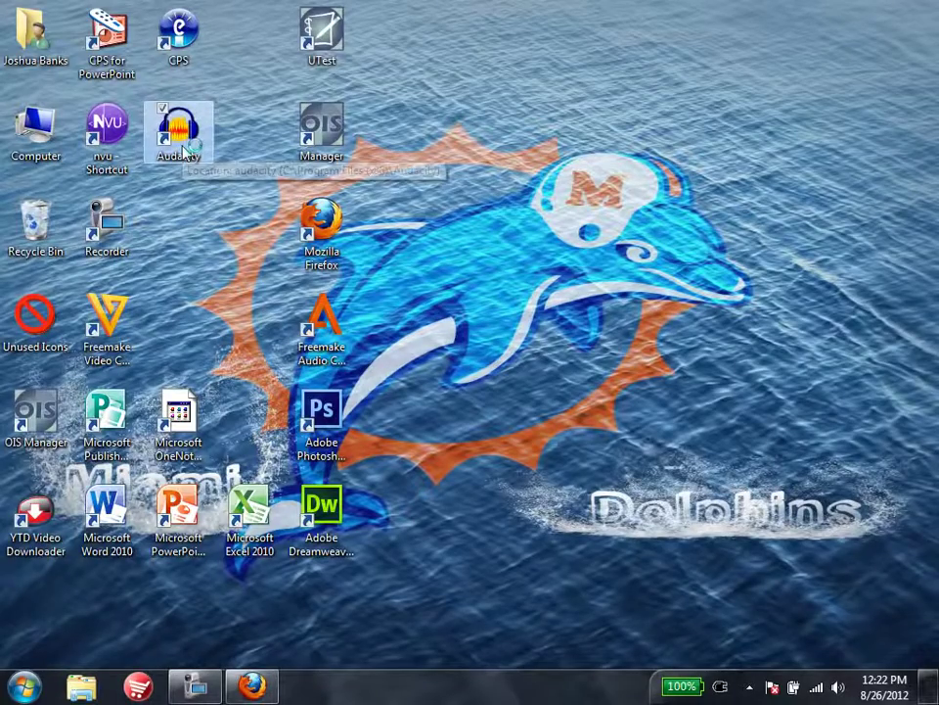
Launch Audacity from its desktop shortcut and let the VST plugin scan finish
{"action": "double_click", "coordinate": [182, 150]}
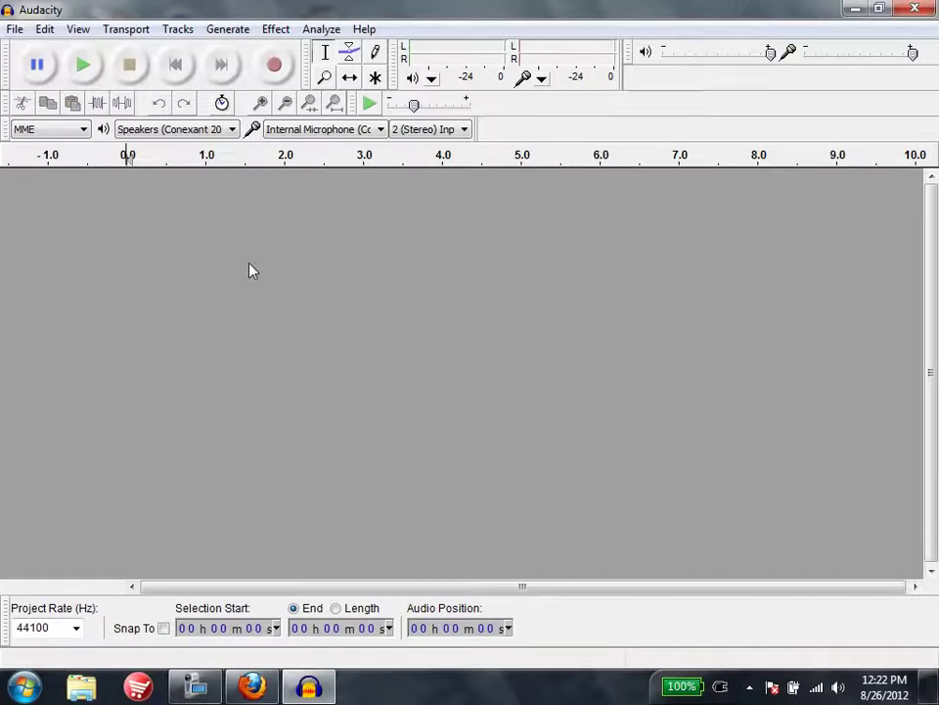
Record two takes, then delete the first, longer track, keeping the 2.3-second take
{"action": "left_click", "coordinate": [278, 71]}
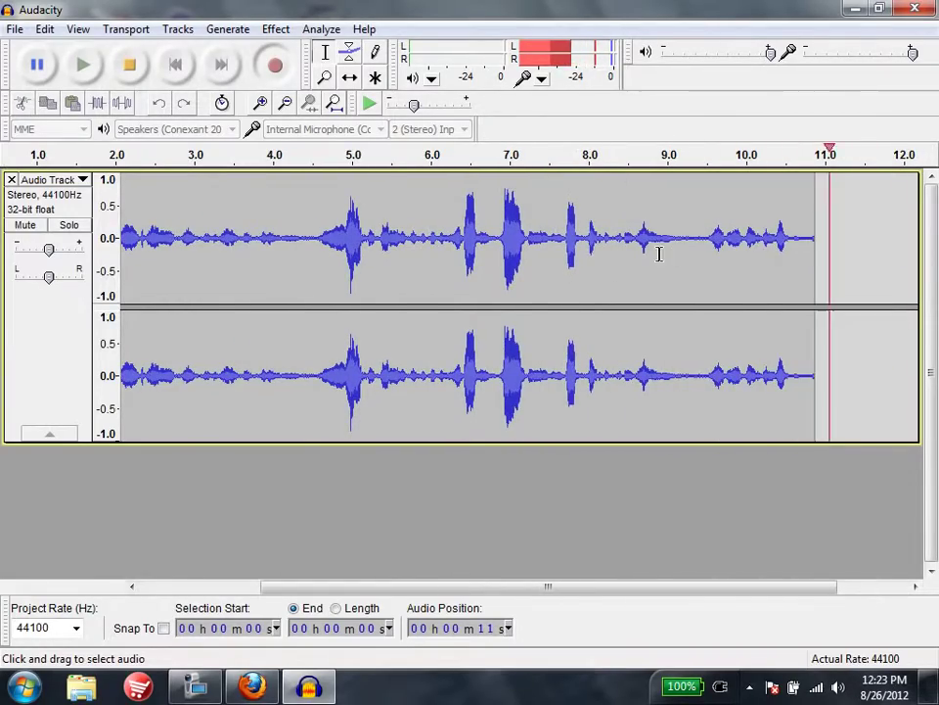
{"action": "left_click", "coordinate": [129, 66]}
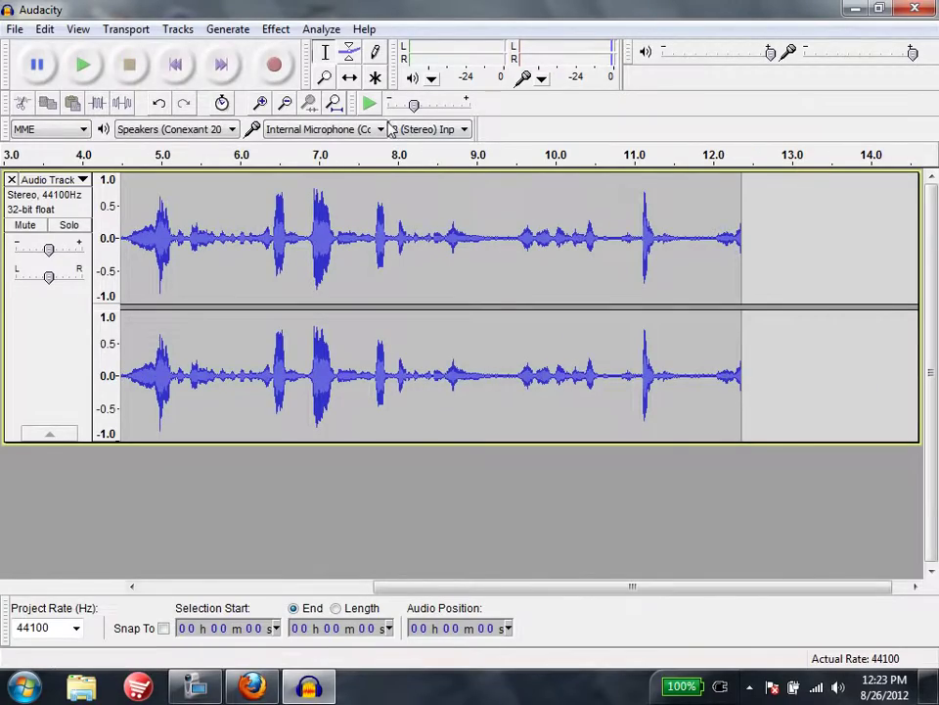
{"action": "left_click", "coordinate": [275, 67]}
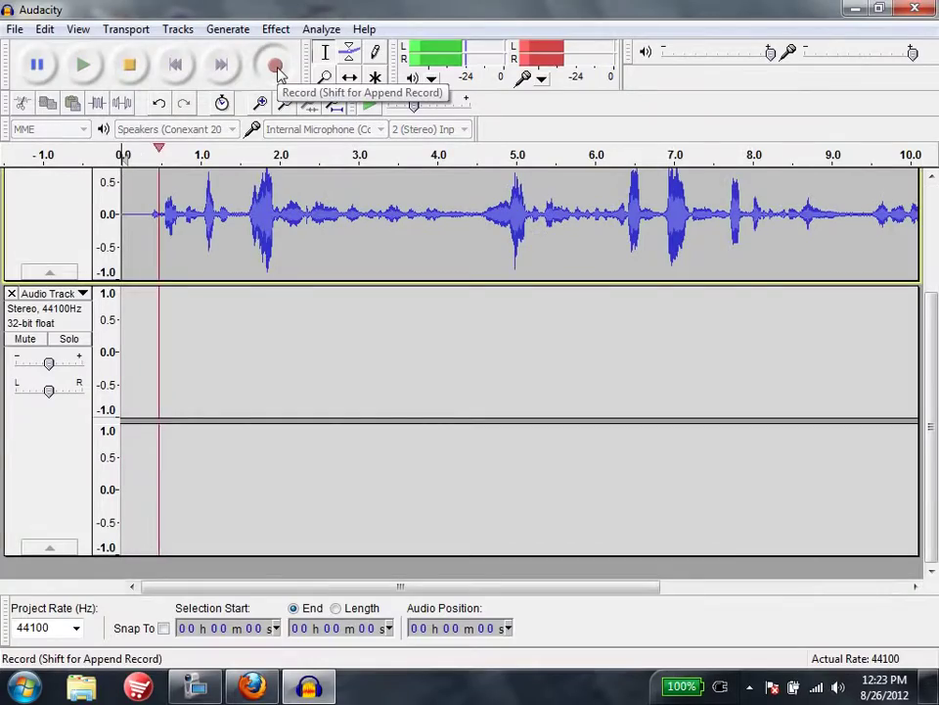
{"action": "left_click", "coordinate": [128, 65]}
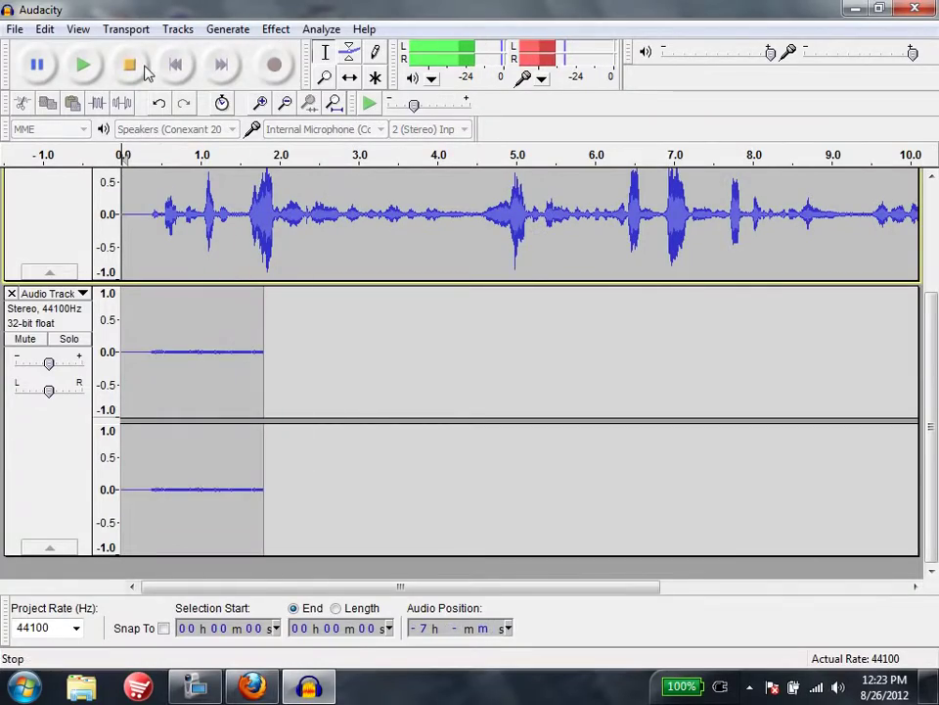
{"action": "scroll", "coordinate": [129, 271], "scroll_direction": "up", "scroll_amount": 3}
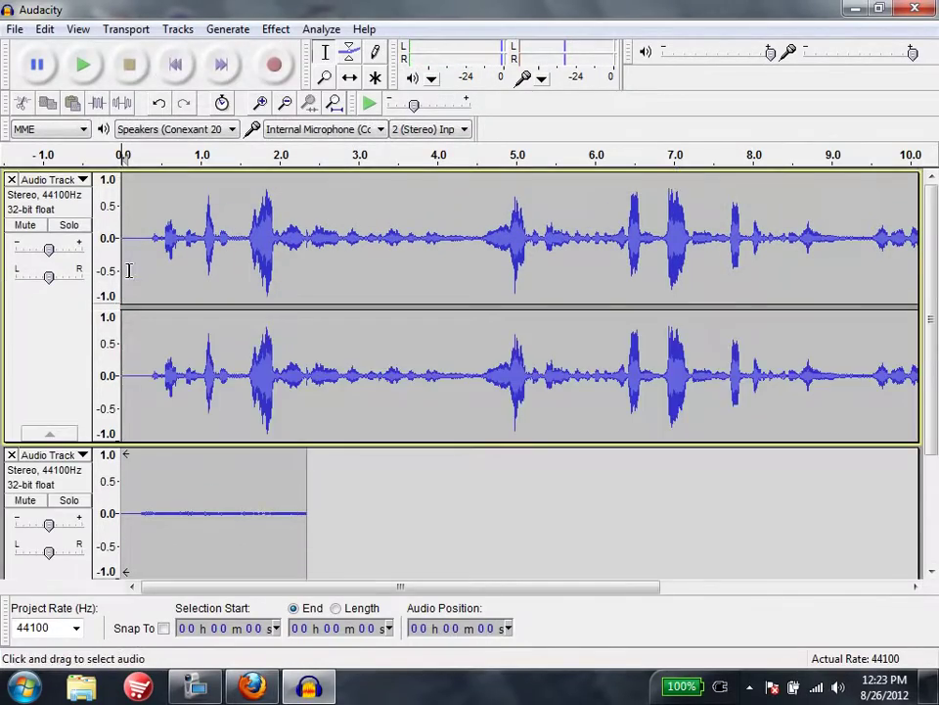
{"action": "left_click", "coordinate": [11, 180]}
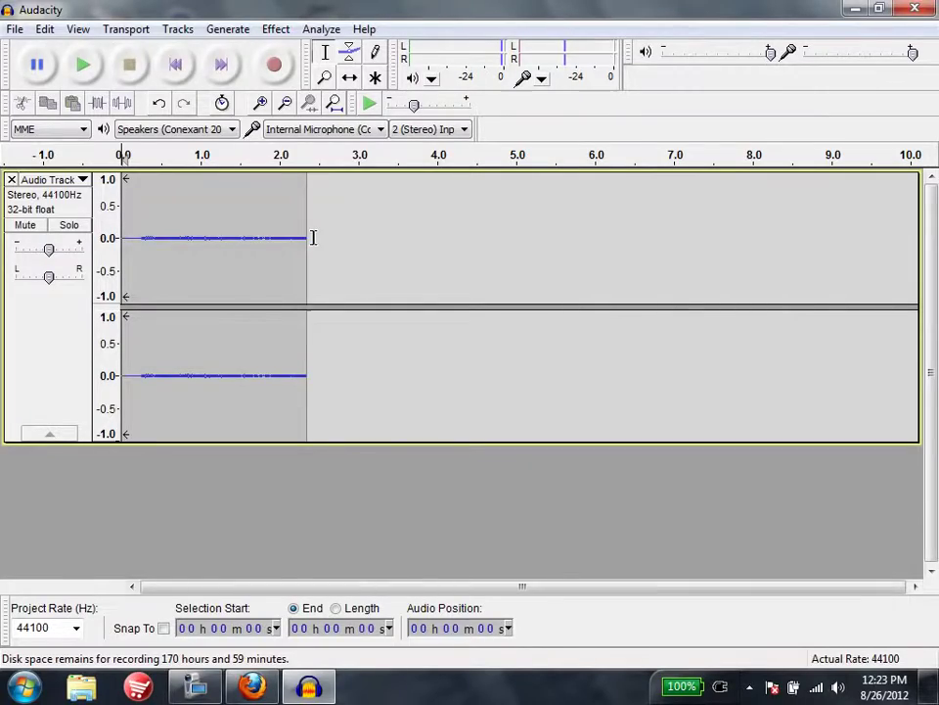
Delete the old track, record a 3.2-second voice take, and remove the extra take recorded after it
{"action": "left_click", "coordinate": [12, 180]}
{"action": "left_click", "coordinate": [274, 65]}
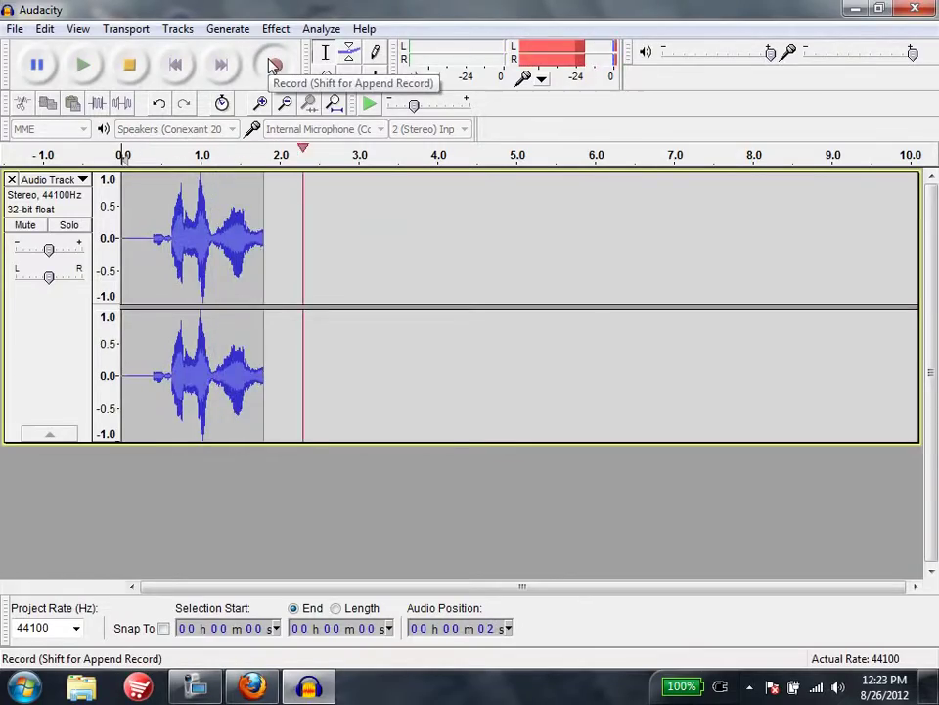
{"action": "left_click", "coordinate": [128, 68]}
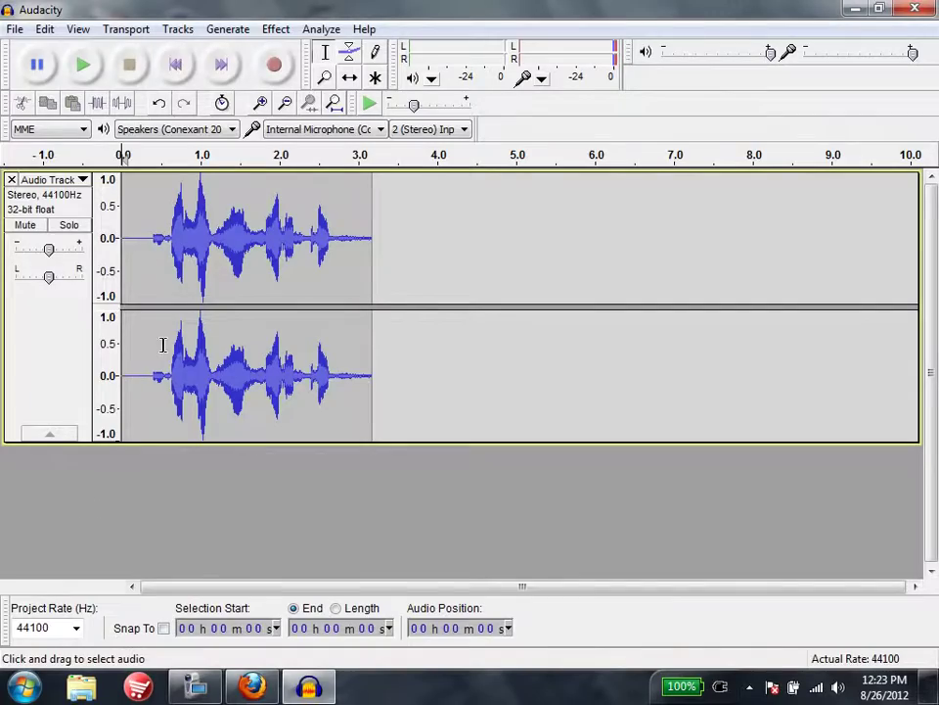
{"action": "left_click", "coordinate": [376, 233]}
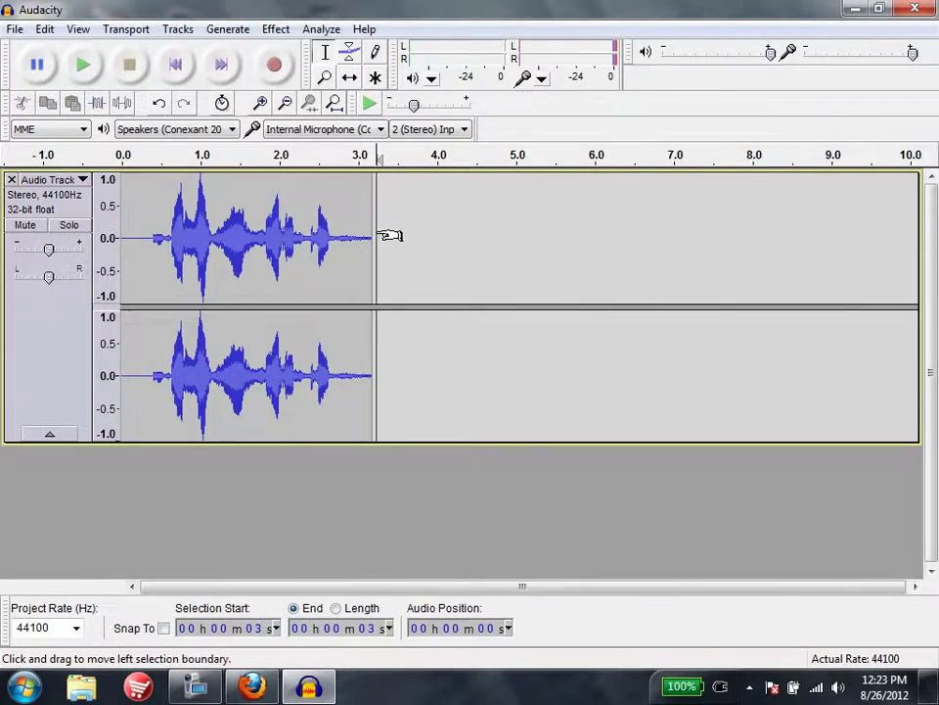
{"action": "left_click", "coordinate": [273, 79]}
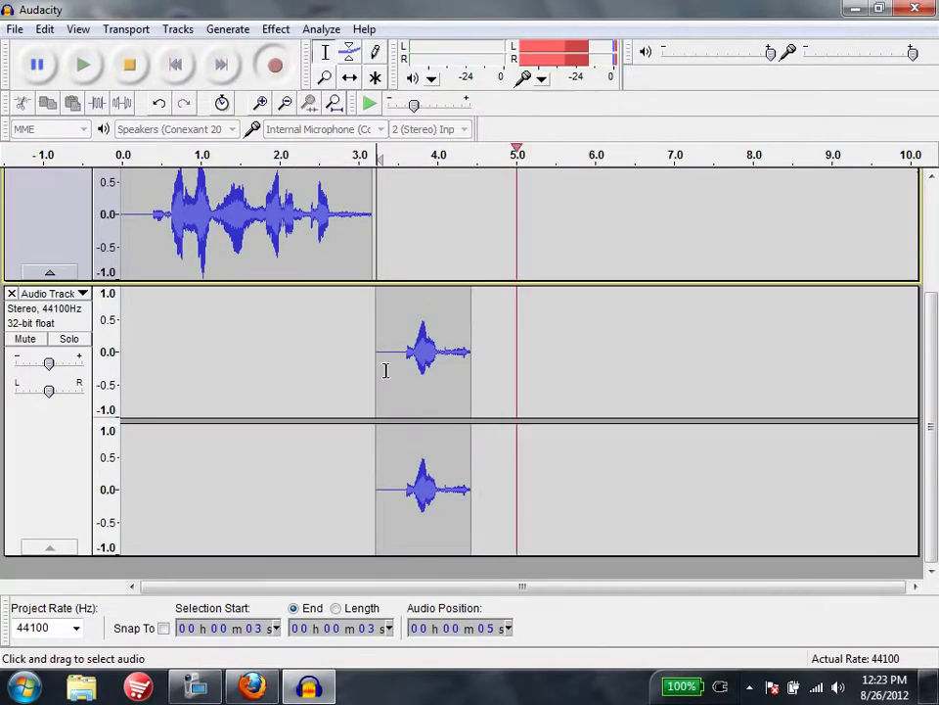
{"action": "left_click", "coordinate": [129, 65]}
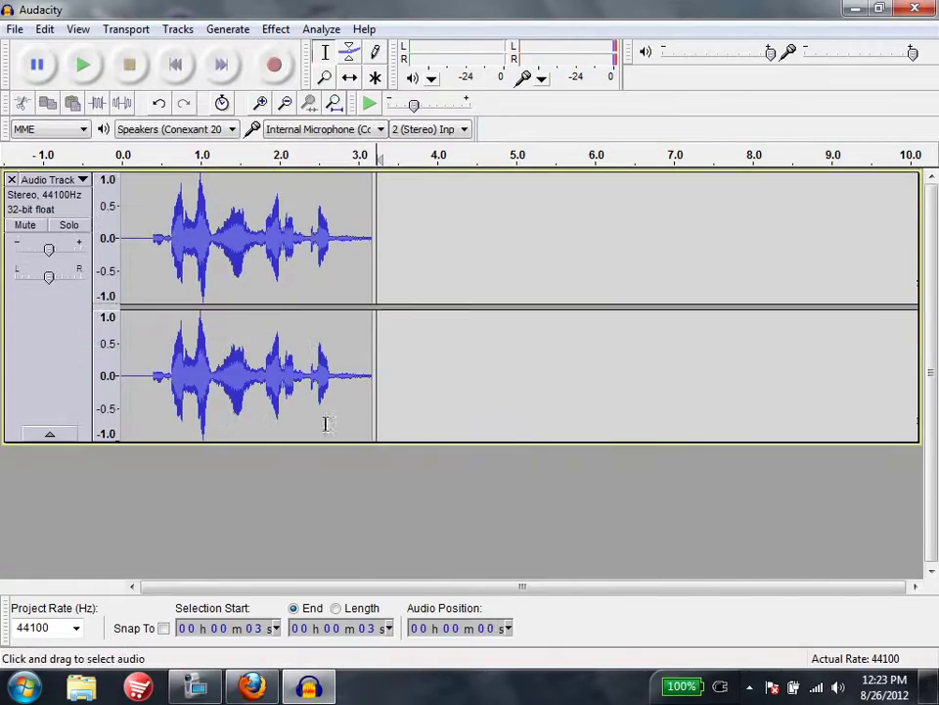
{"action": "left_click", "coordinate": [11, 294]}
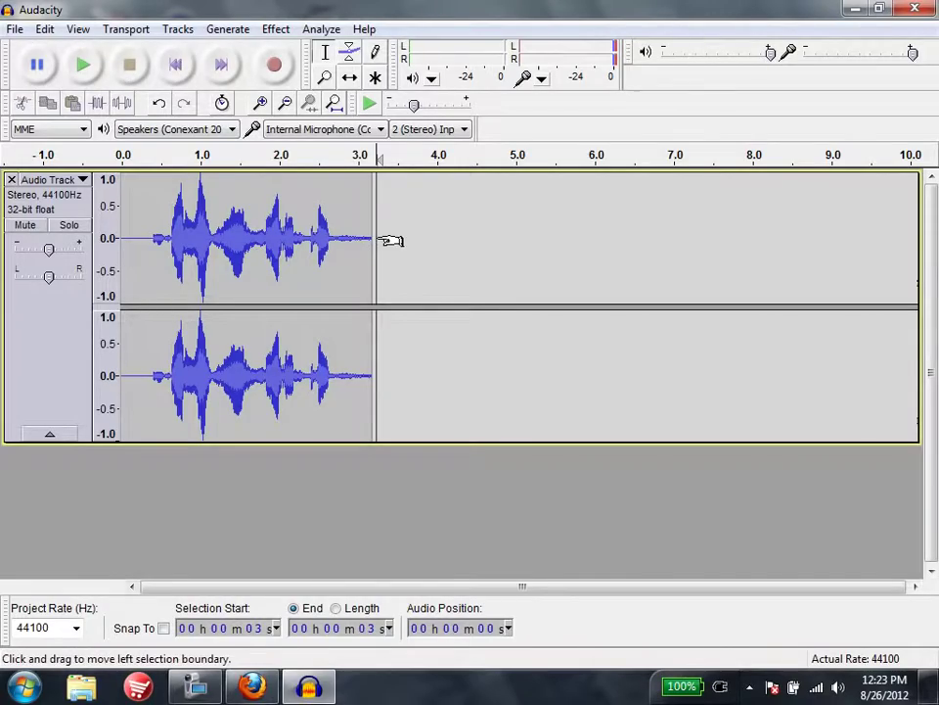
Cut the quiet tail near 3 s, then move a short section near 1 s to 1.75 s
{"action": "left_click_drag", "start_coordinate": [390, 253], "coordinate": [335, 254]}
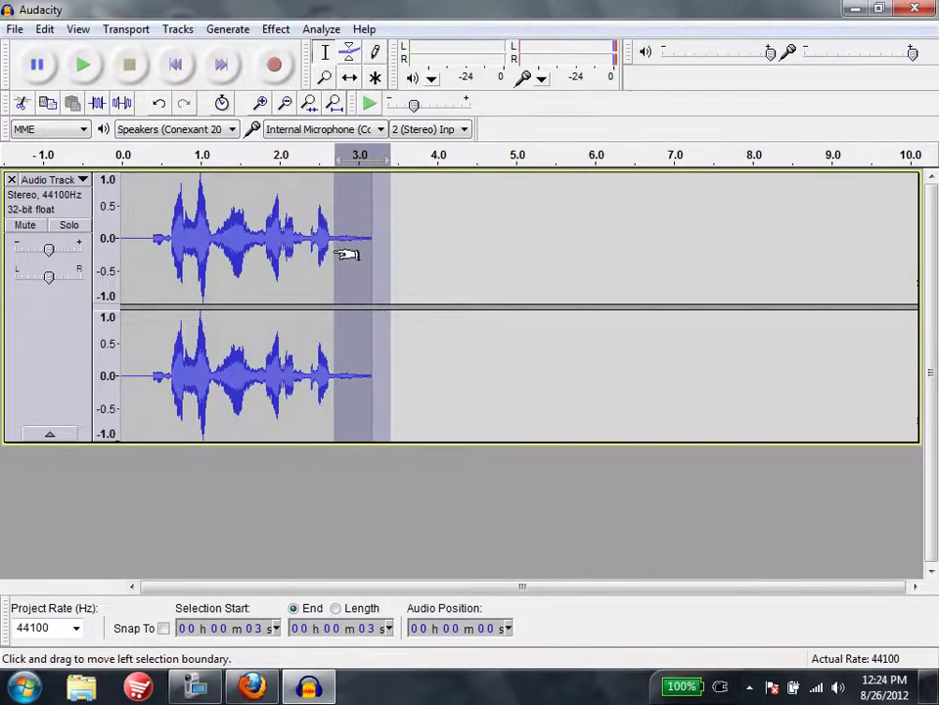
{"action": "left_click", "coordinate": [21, 103]}
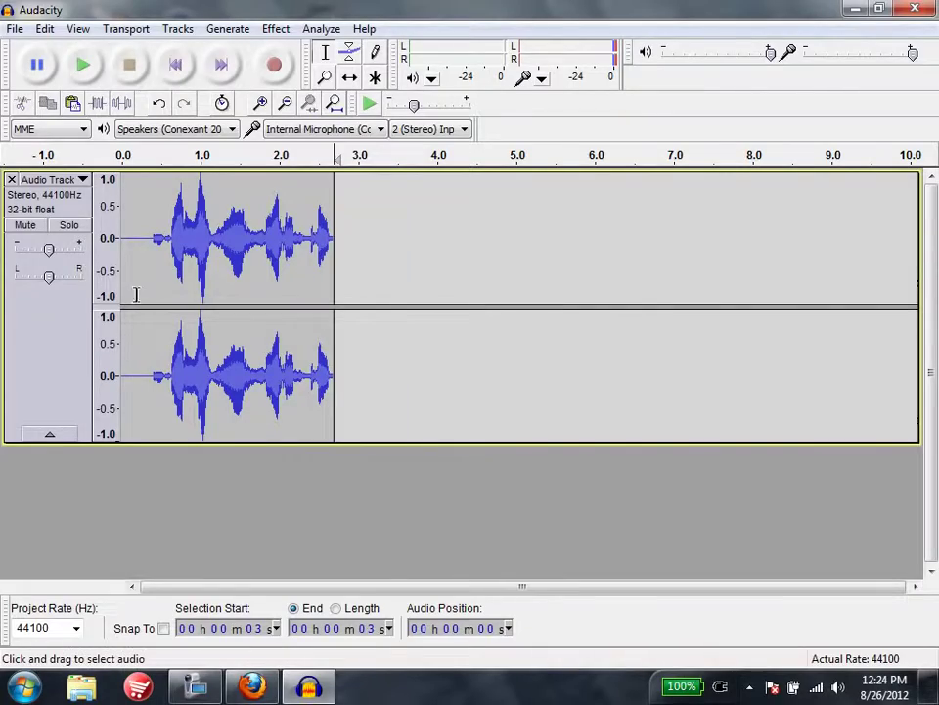
{"action": "left_click_drag", "start_coordinate": [170, 236], "coordinate": [211, 237]}
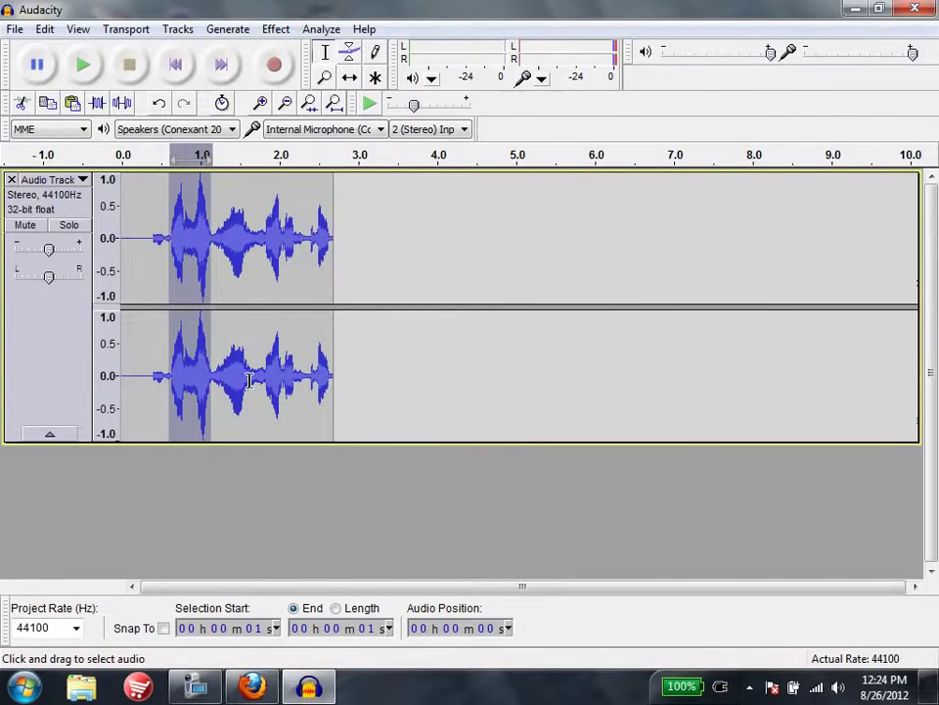
{"action": "left_click", "coordinate": [20, 104]}
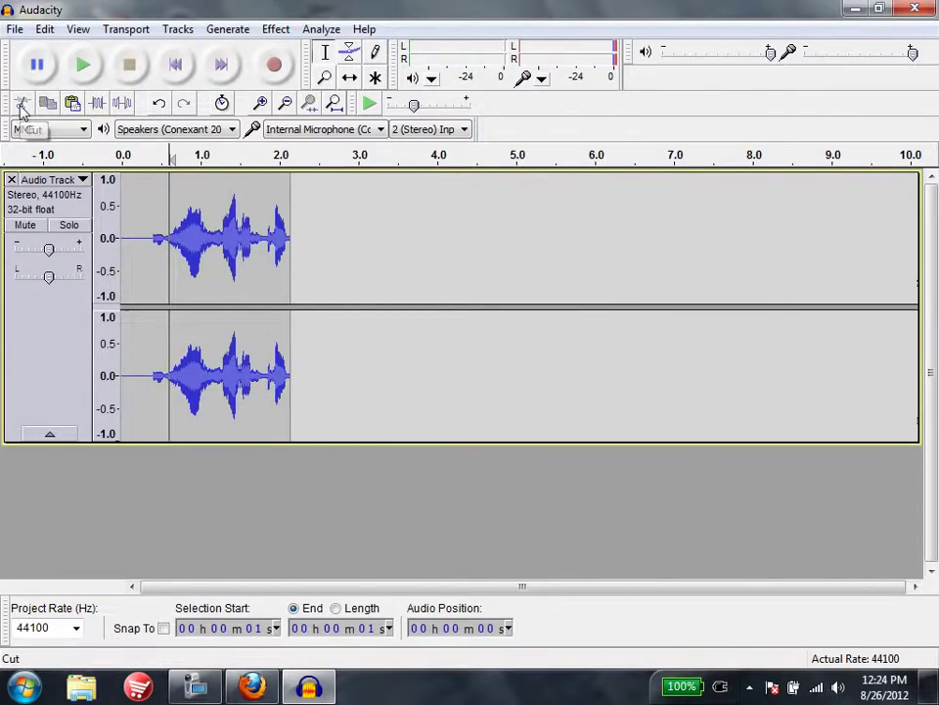
{"action": "left_click", "coordinate": [259, 238]}
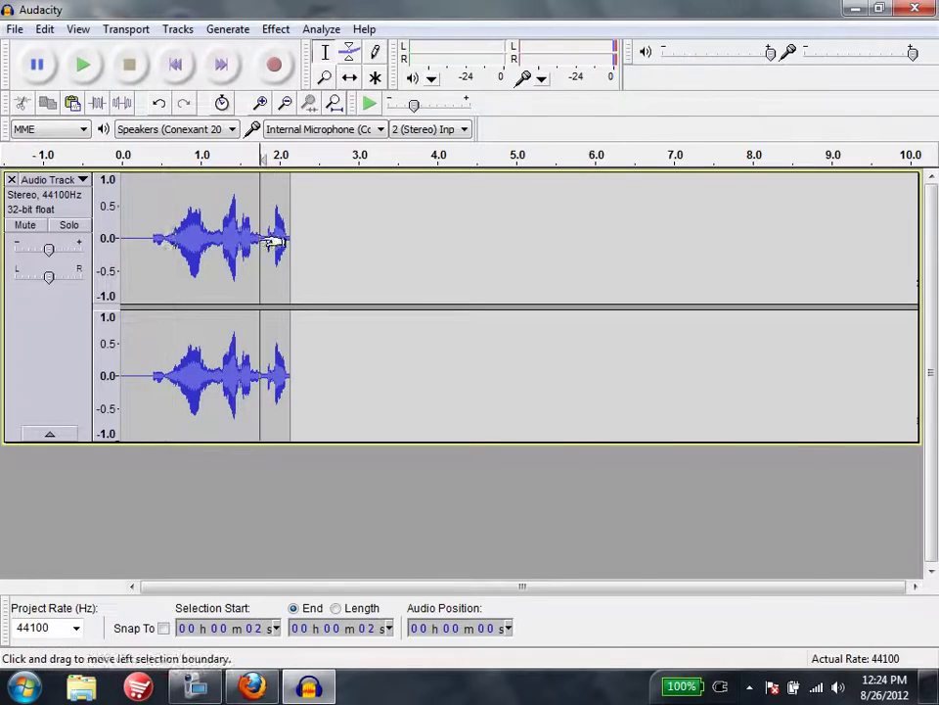
{"action": "left_click", "coordinate": [74, 104]}
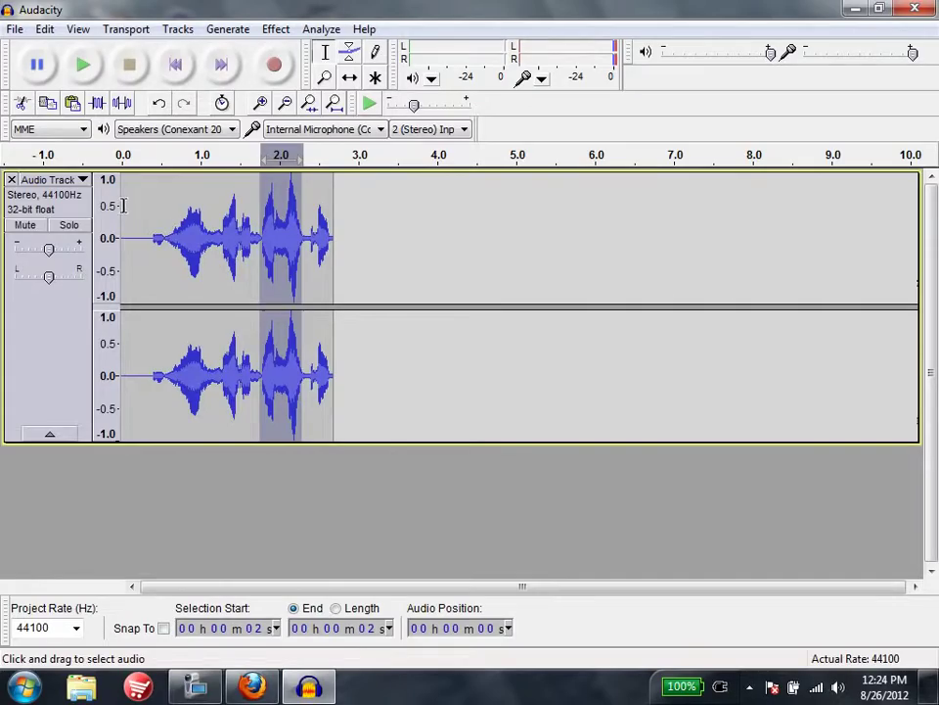
Open the voice track's drop-down menu and dismiss it without changing anything
{"action": "left_click", "coordinate": [73, 181]}
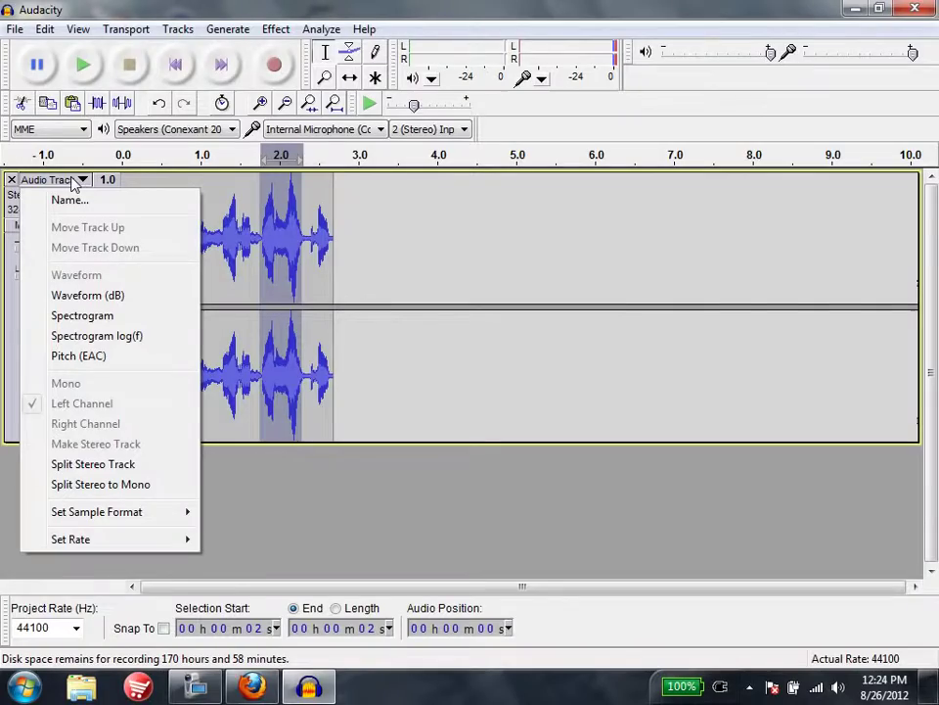
{"action": "mouse_move", "coordinate": [130, 543]}
{"action": "left_click", "coordinate": [325, 512]}
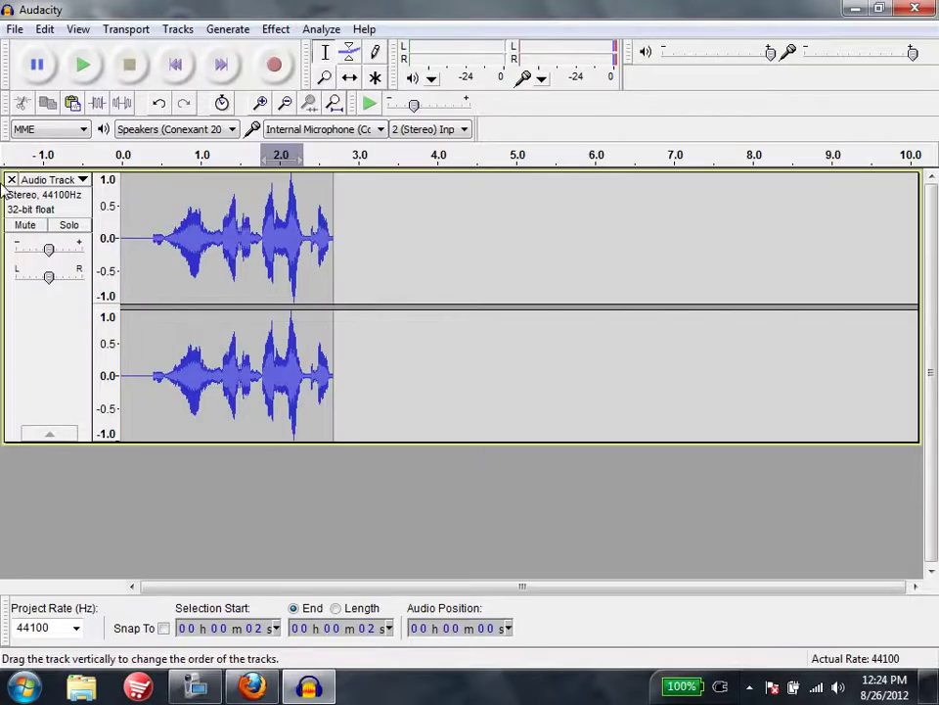
Import the song MP3 from Libraries > Music > Volleyball 2012 using File > Import > Audio
{"action": "left_click", "coordinate": [15, 29]}
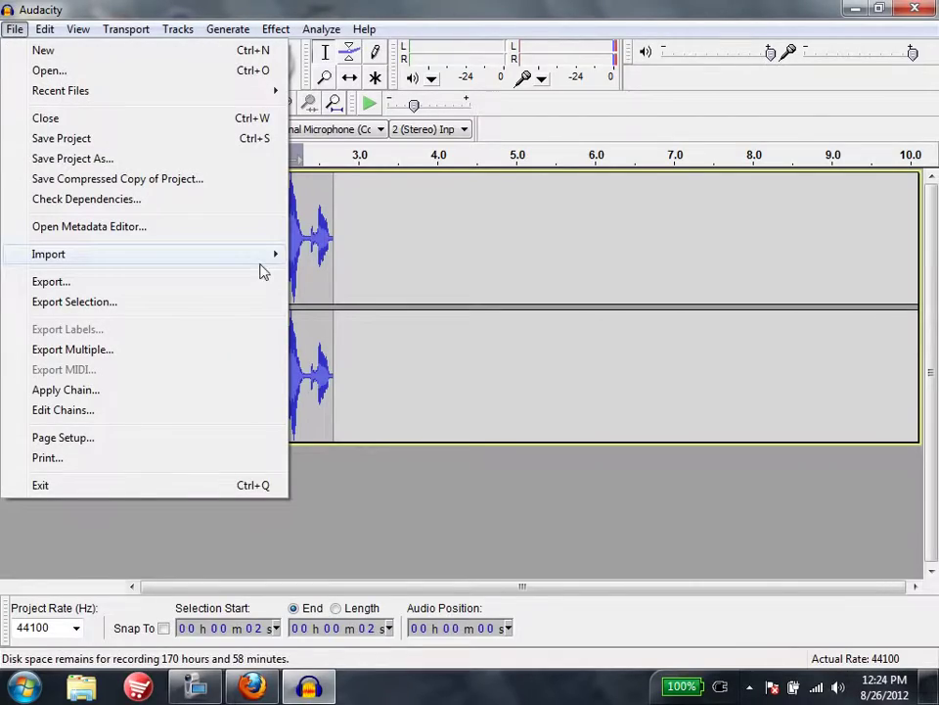
{"action": "mouse_move", "coordinate": [262, 259]}
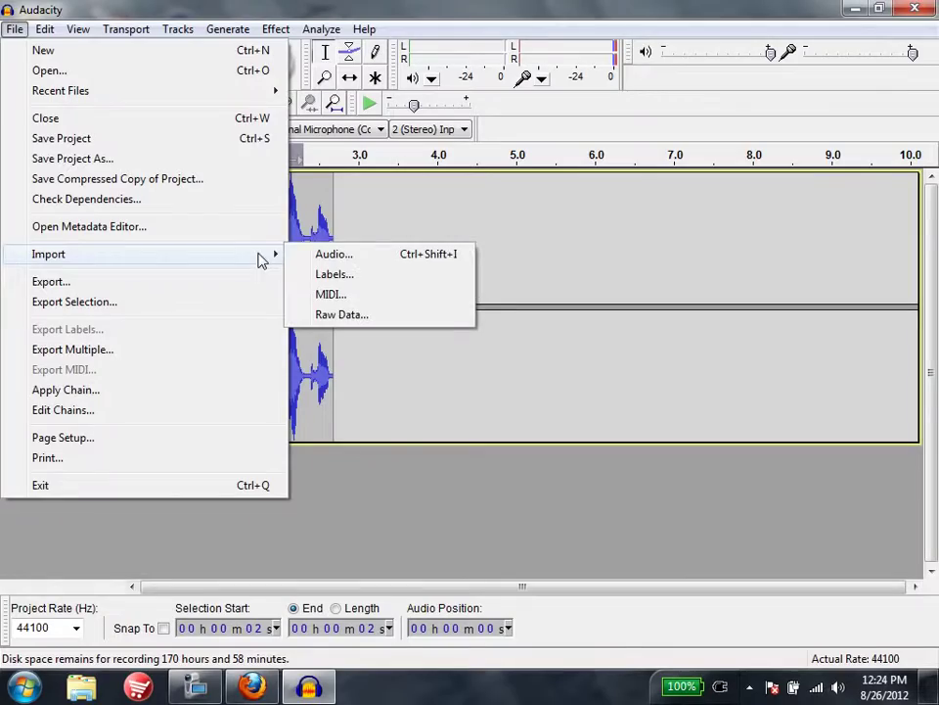
{"action": "left_click", "coordinate": [382, 258]}
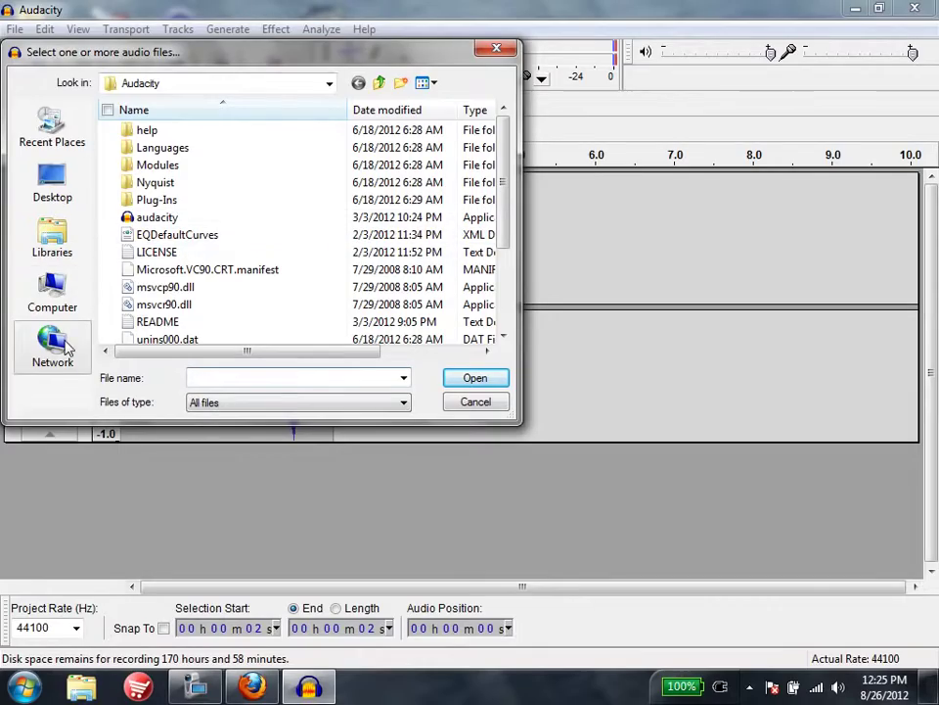
{"action": "left_click", "coordinate": [49, 240]}
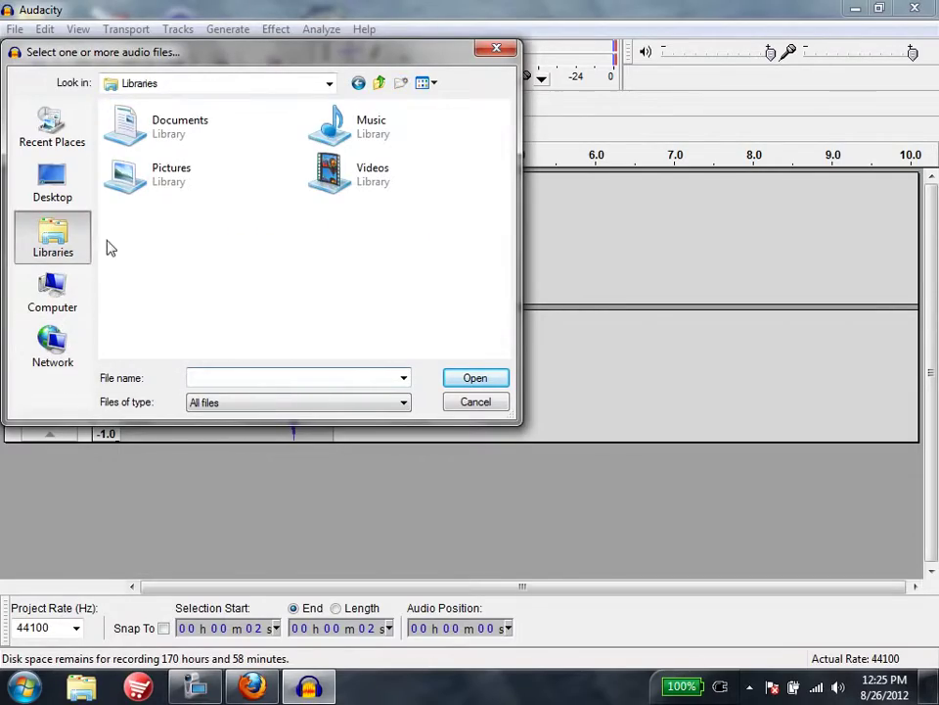
{"action": "double_click", "coordinate": [338, 123]}
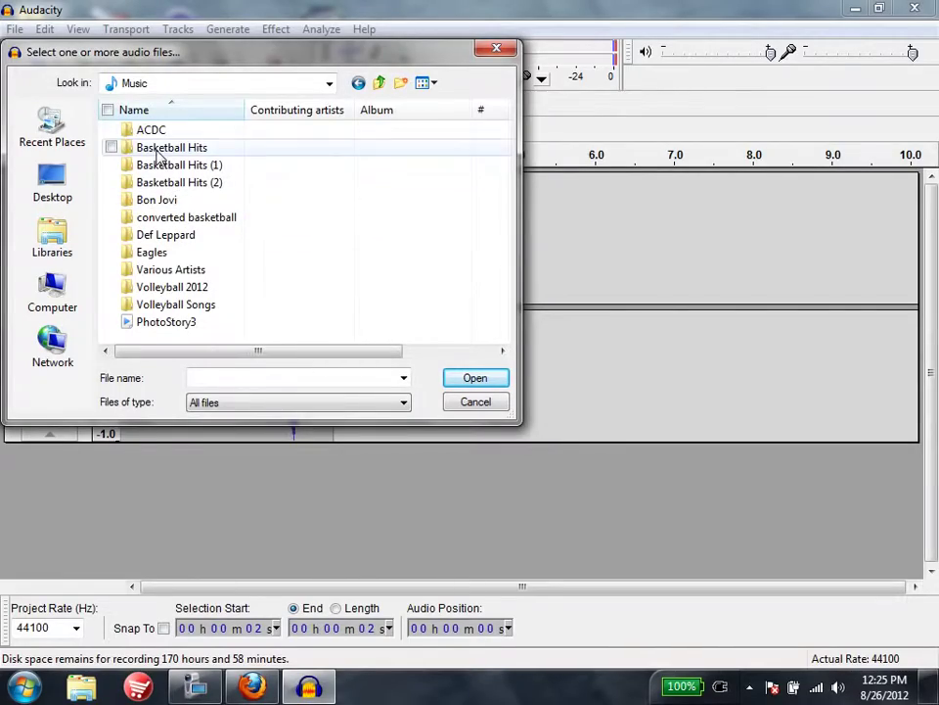
{"action": "scroll", "coordinate": [258, 231], "scroll_direction": "right", "scroll_amount": 1}
{"action": "scroll", "coordinate": [259, 231], "scroll_direction": "left", "scroll_amount": 1}
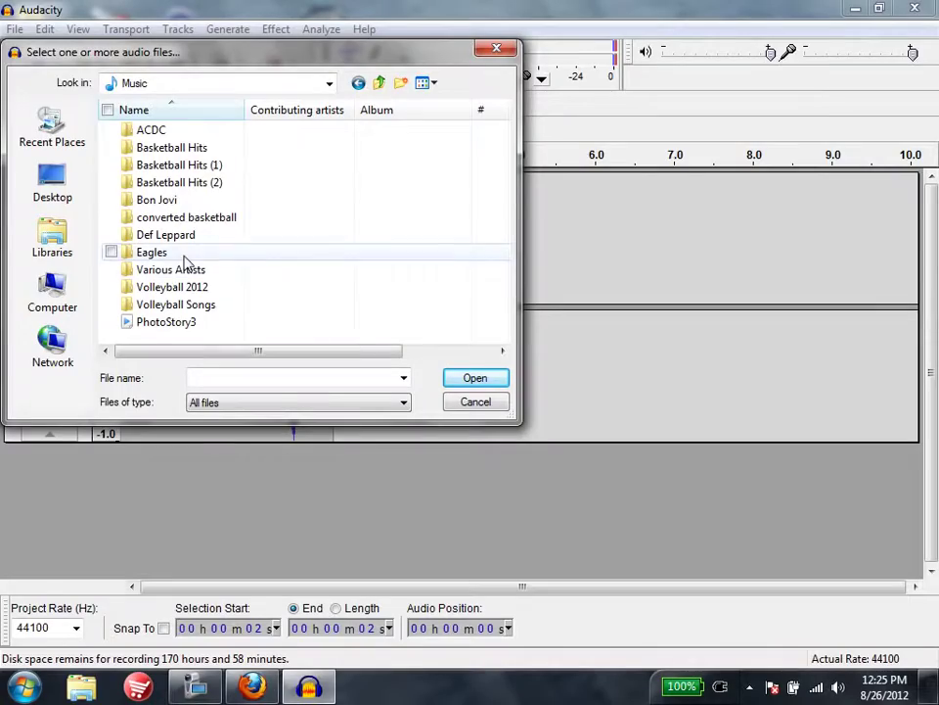
{"action": "double_click", "coordinate": [181, 286]}
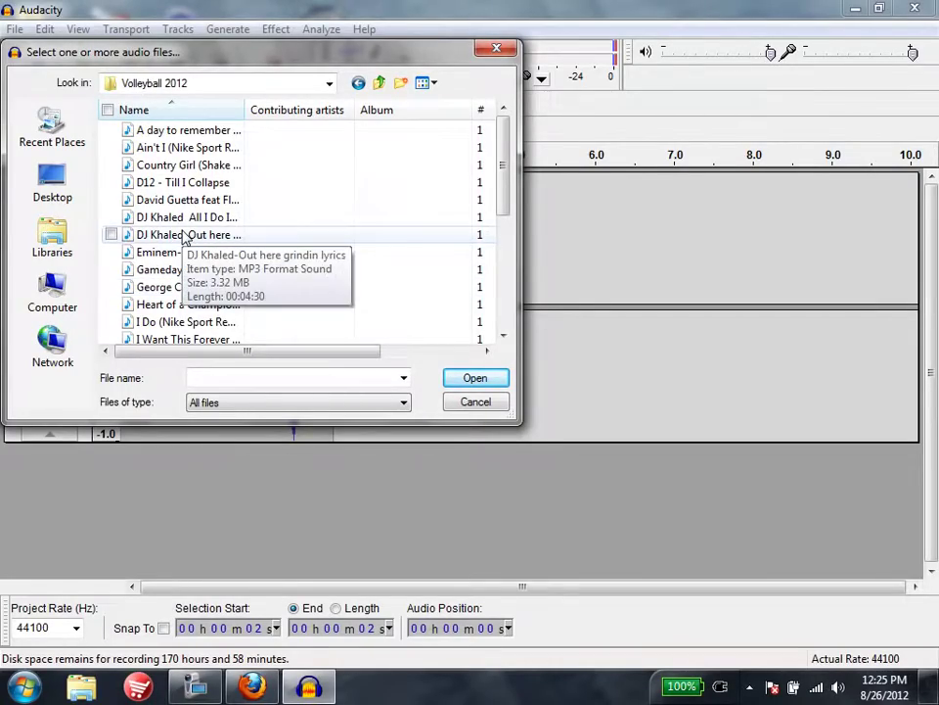
{"action": "left_click", "coordinate": [186, 201]}
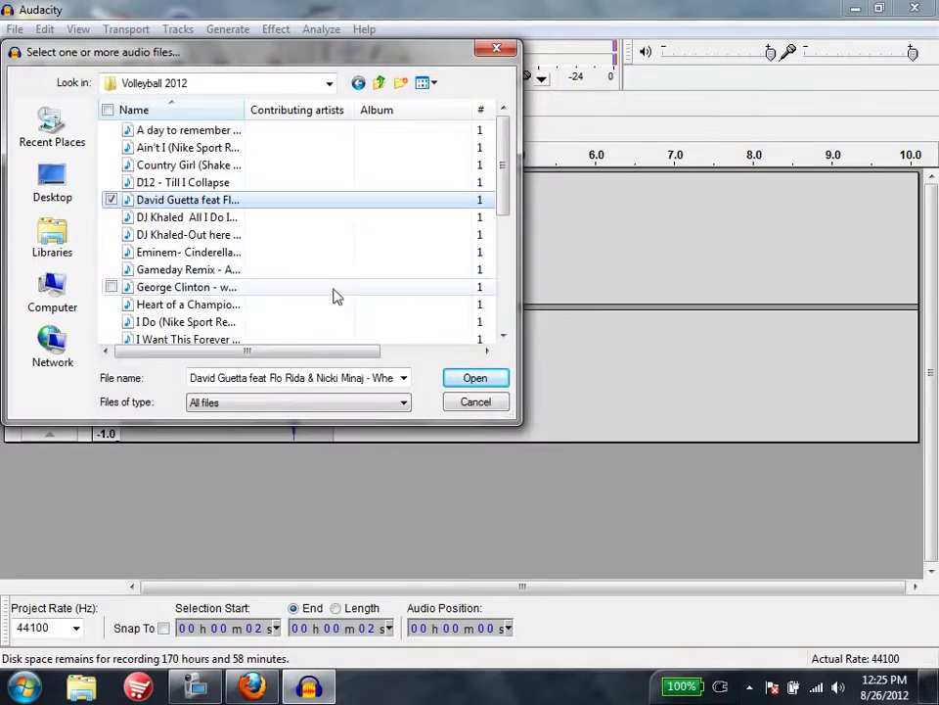
{"action": "left_click", "coordinate": [475, 378]}
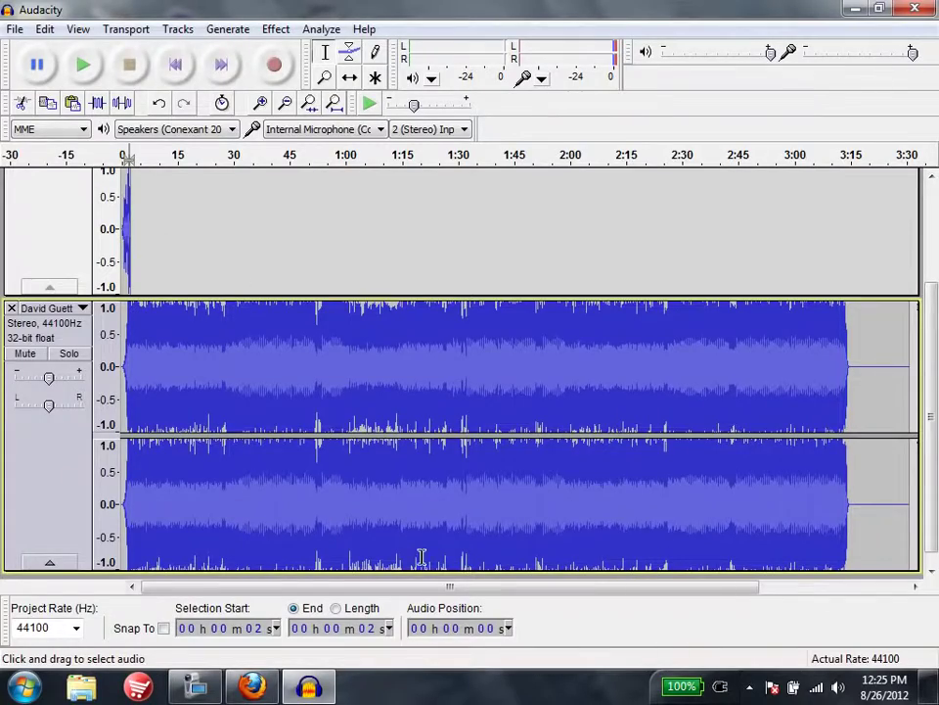
Shrink the song track's height and scroll so both tracks fit on screen
{"action": "left_click_drag", "start_coordinate": [427, 569], "coordinate": [414, 321]}
{"action": "scroll", "coordinate": [425, 562], "scroll_direction": "up", "scroll_amount": 2}
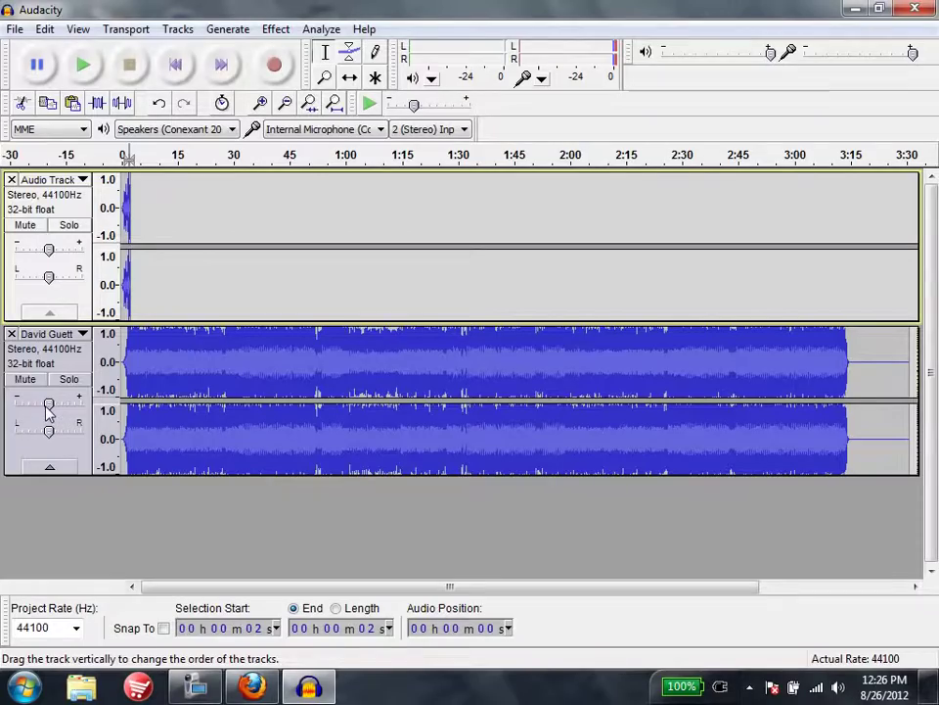
Drop the song track's gain to -1 dB, then open the File menu and close it unused
{"action": "left_click_drag", "start_coordinate": [49, 404], "coordinate": [17, 410]}
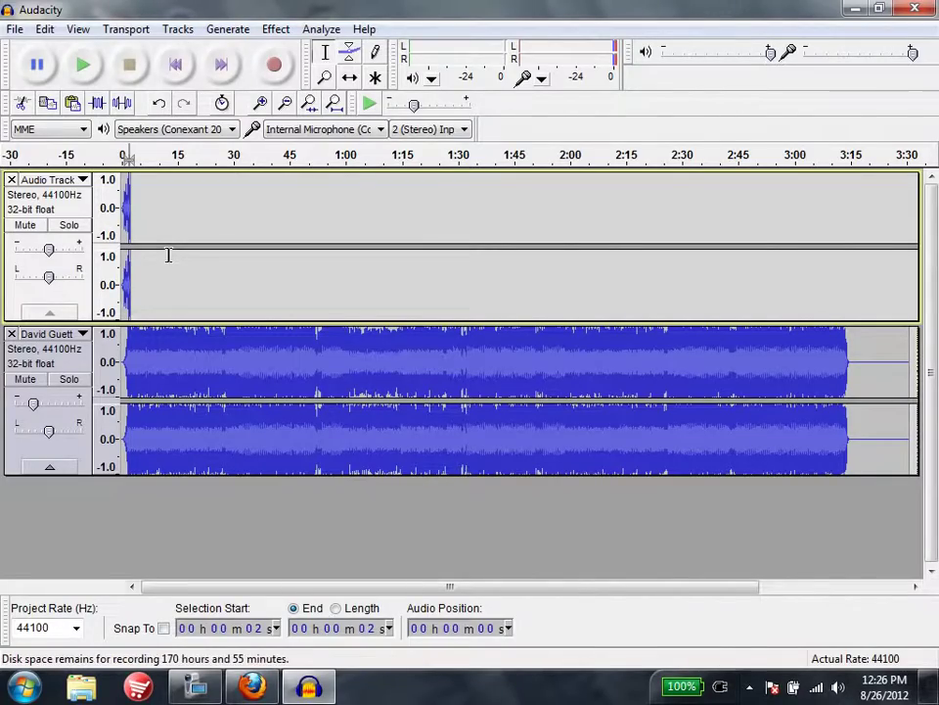
{"action": "left_click", "coordinate": [15, 29]}
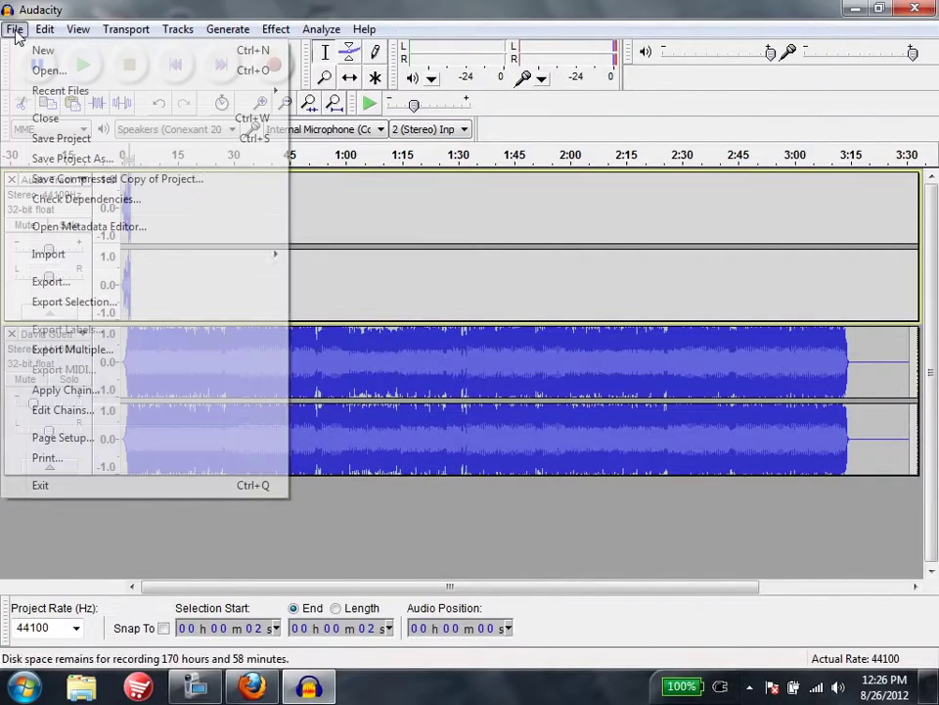
{"action": "mouse_move", "coordinate": [236, 257]}
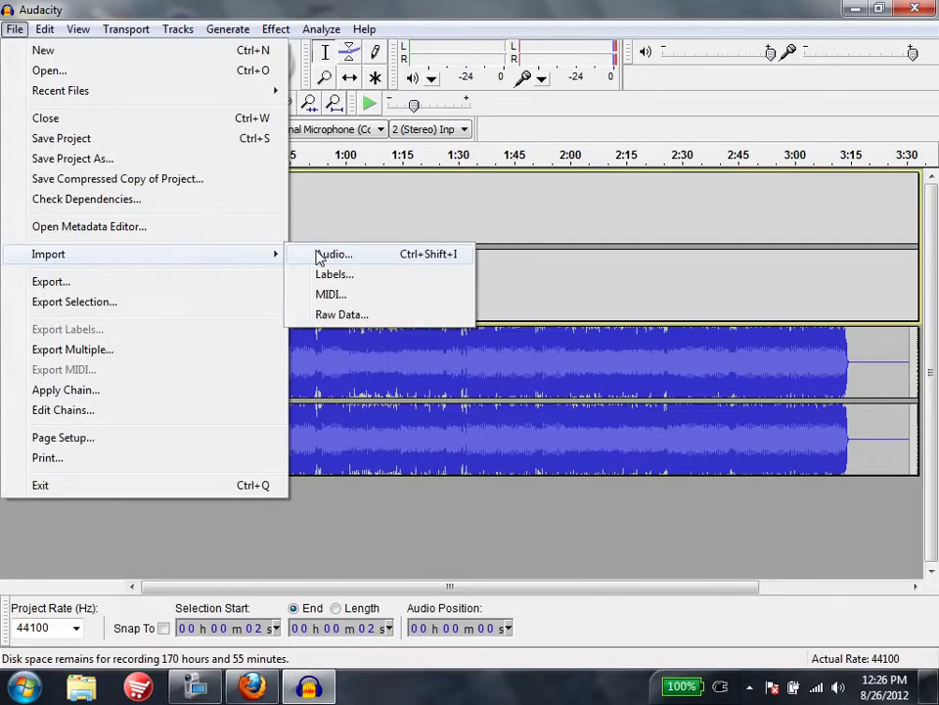
{"action": "left_click", "coordinate": [506, 518]}
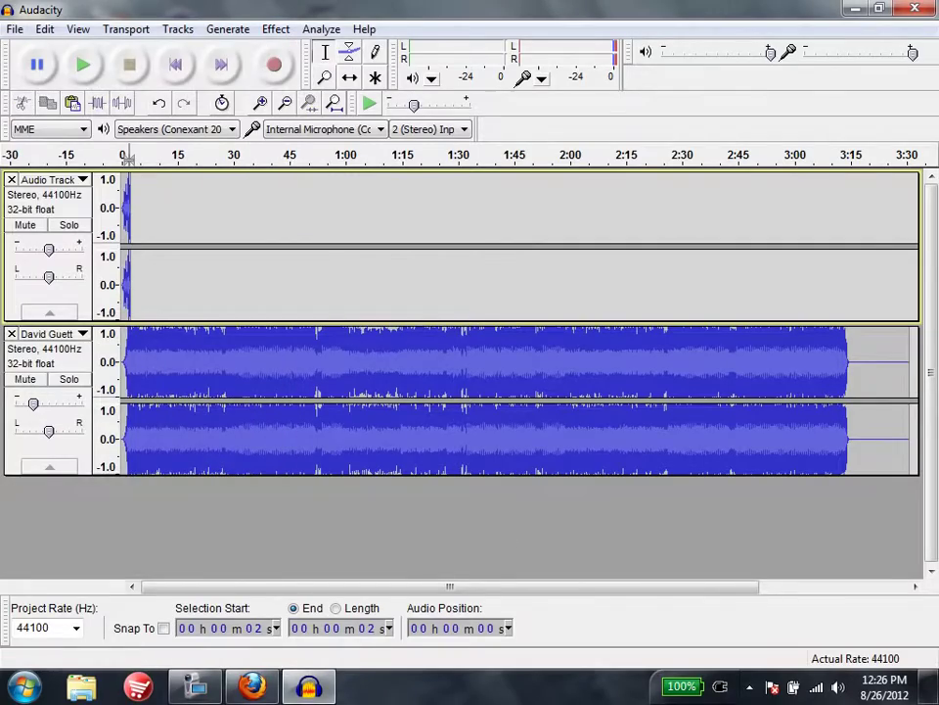
In Firefox, open FindSounds from the Media Lit bookmarks and search for 'heart'
{"action": "left_click", "coordinate": [253, 687]}
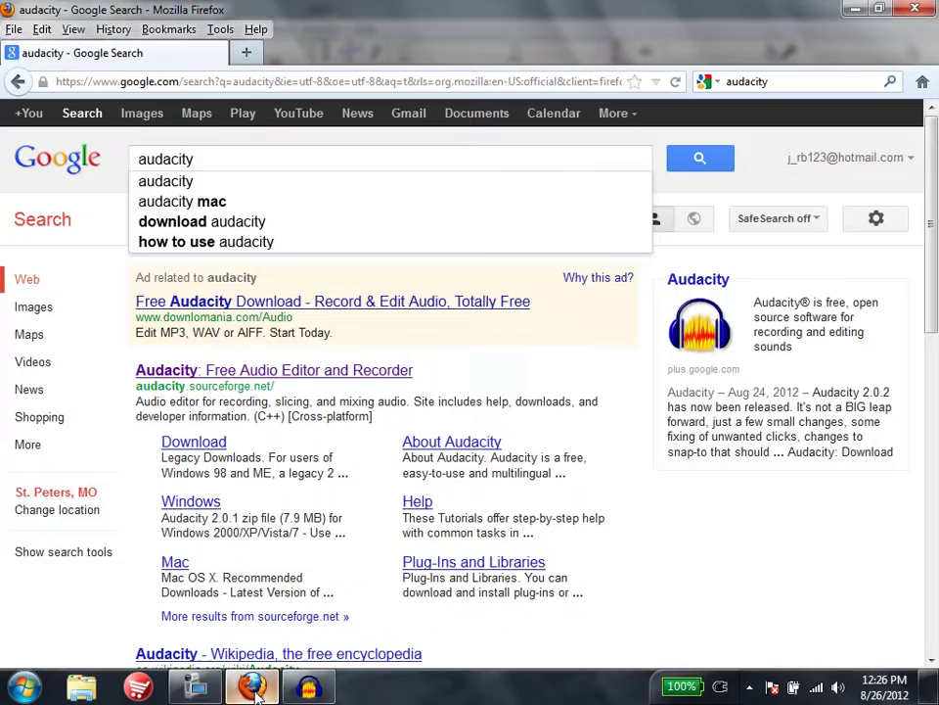
{"action": "left_click", "coordinate": [146, 33]}
{"action": "mouse_move", "coordinate": [461, 305]}
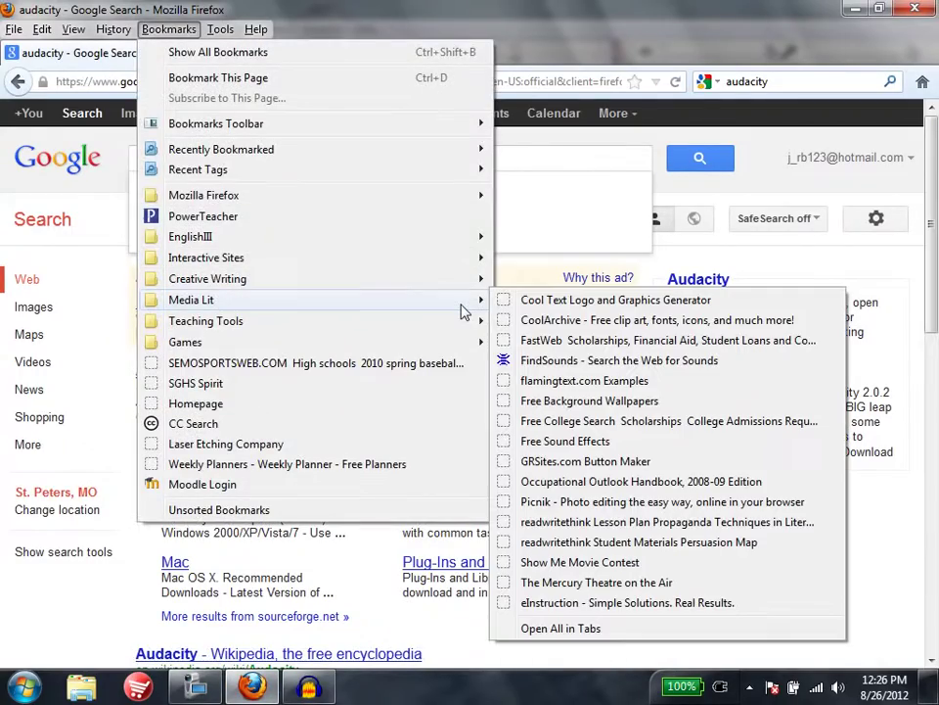
{"action": "left_click", "coordinate": [529, 360]}
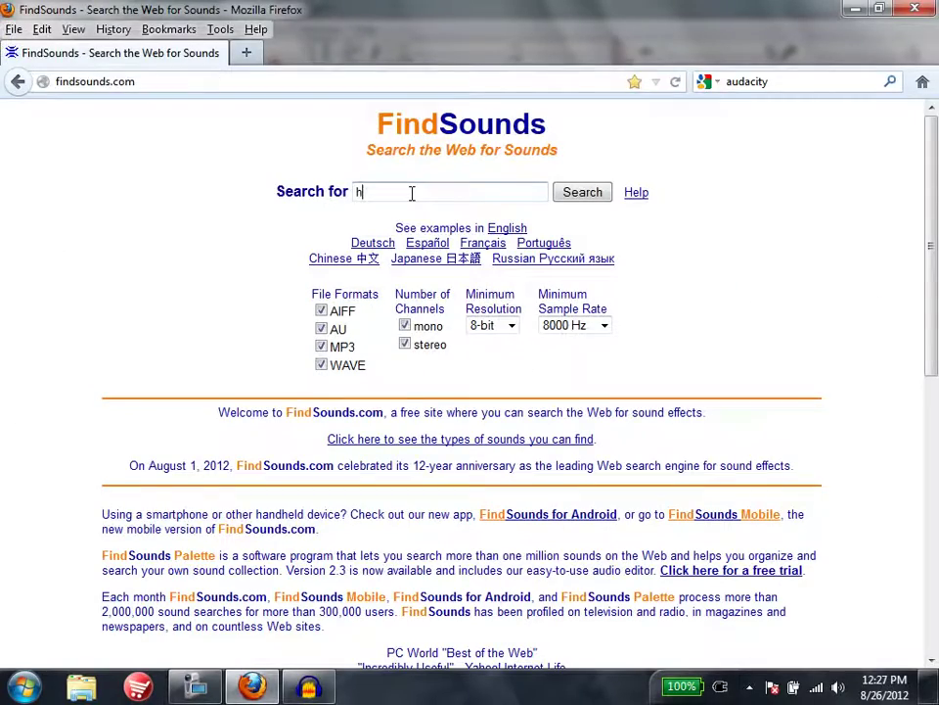
{"action": "key", "text": "Return"}
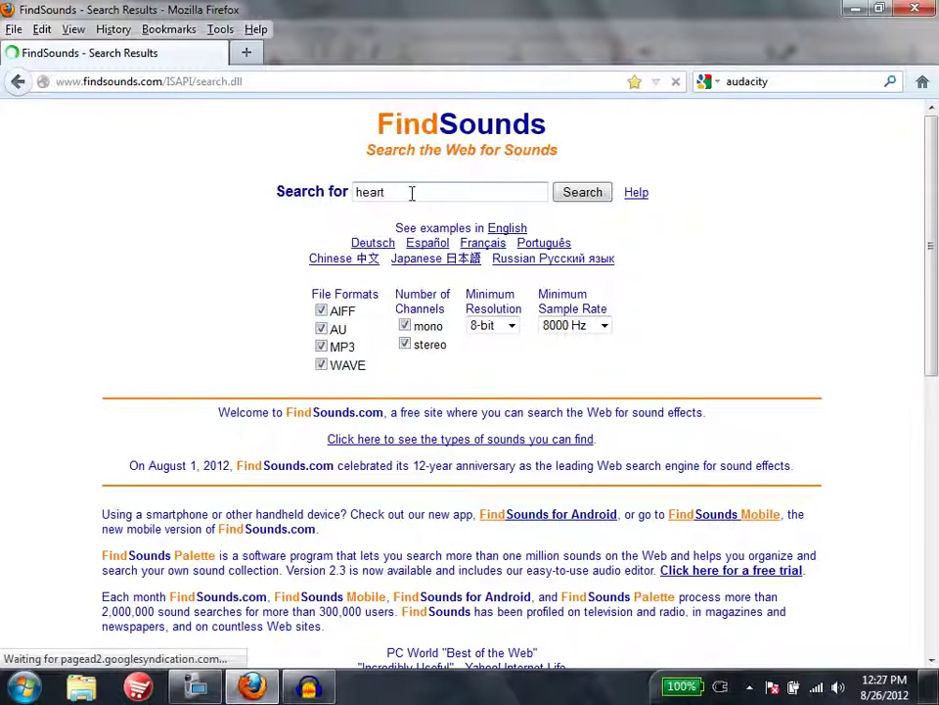
{"action": "scroll", "coordinate": [80, 359], "scroll_direction": "down", "scroll_amount": 4}
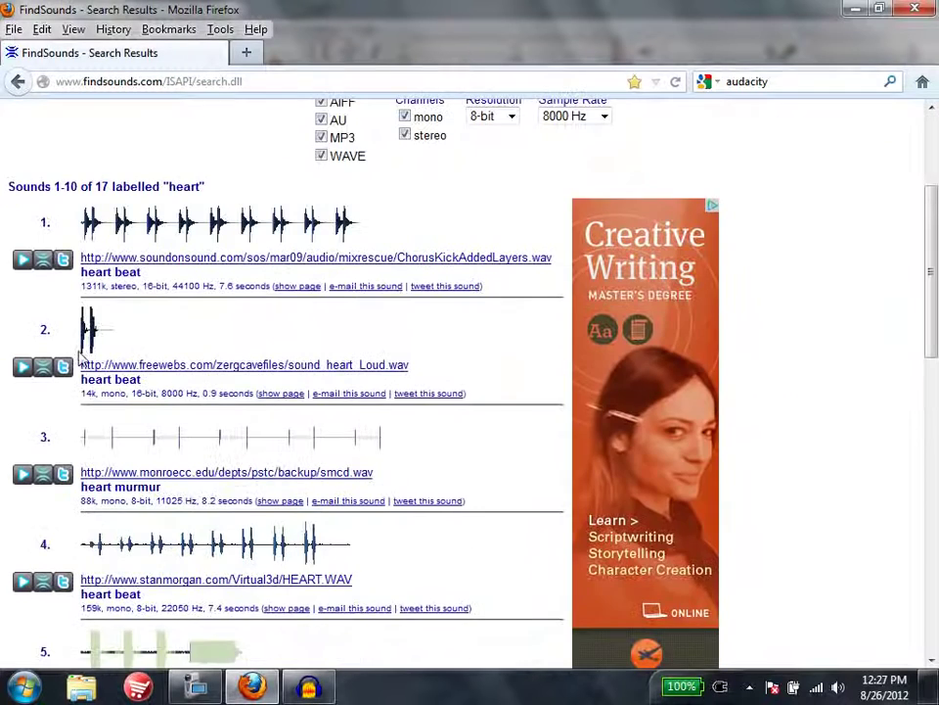
Save the first heart beat result's sound file, browsing to the Music library
{"action": "right_click", "coordinate": [197, 261]}
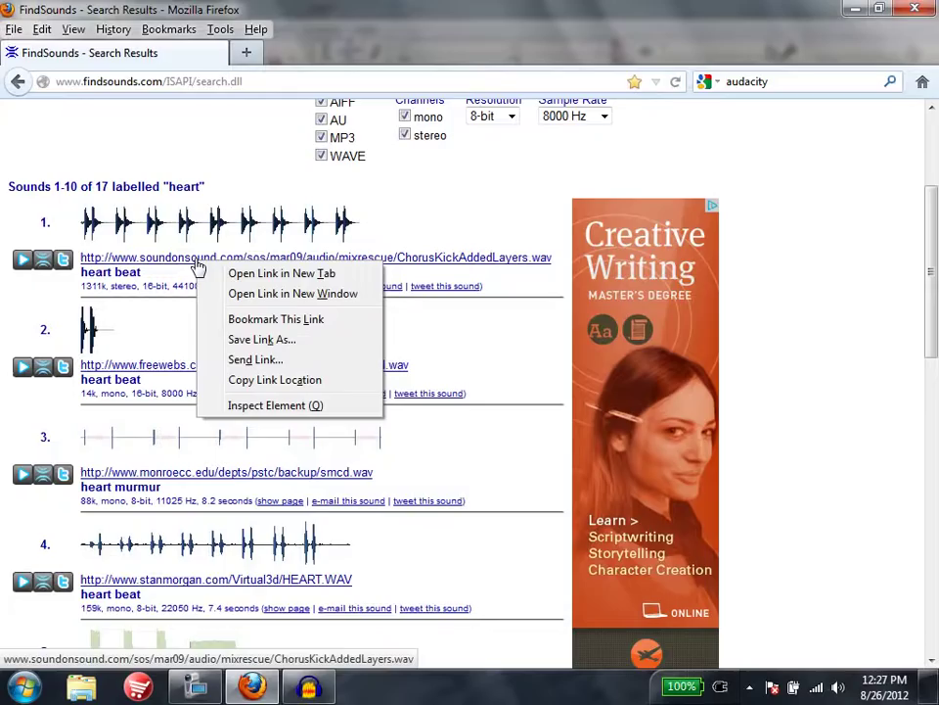
{"action": "left_click", "coordinate": [272, 342]}
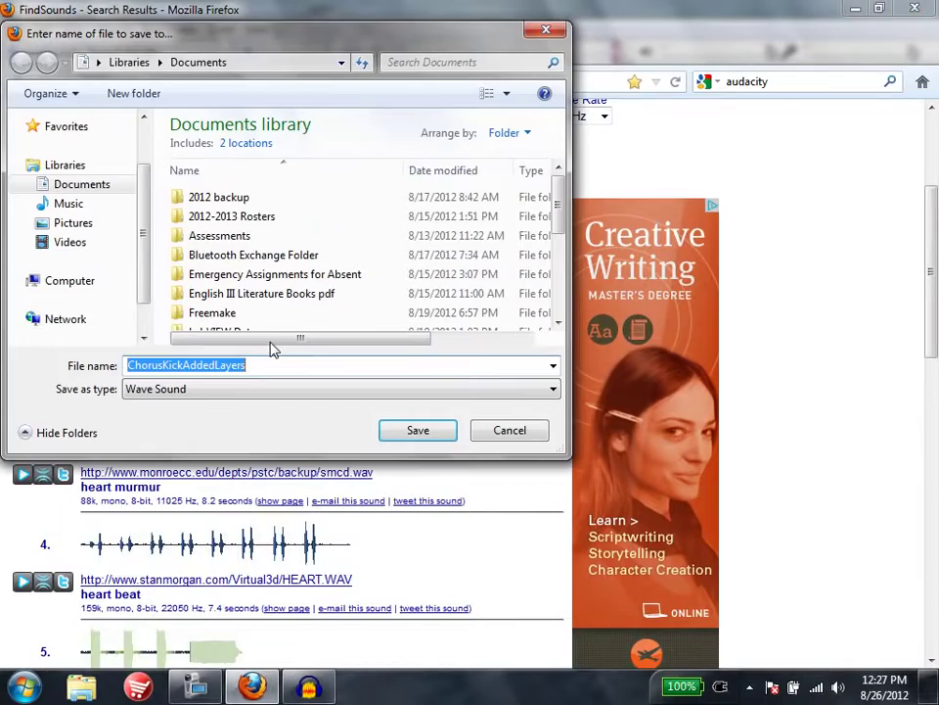
{"action": "left_click", "coordinate": [72, 206]}
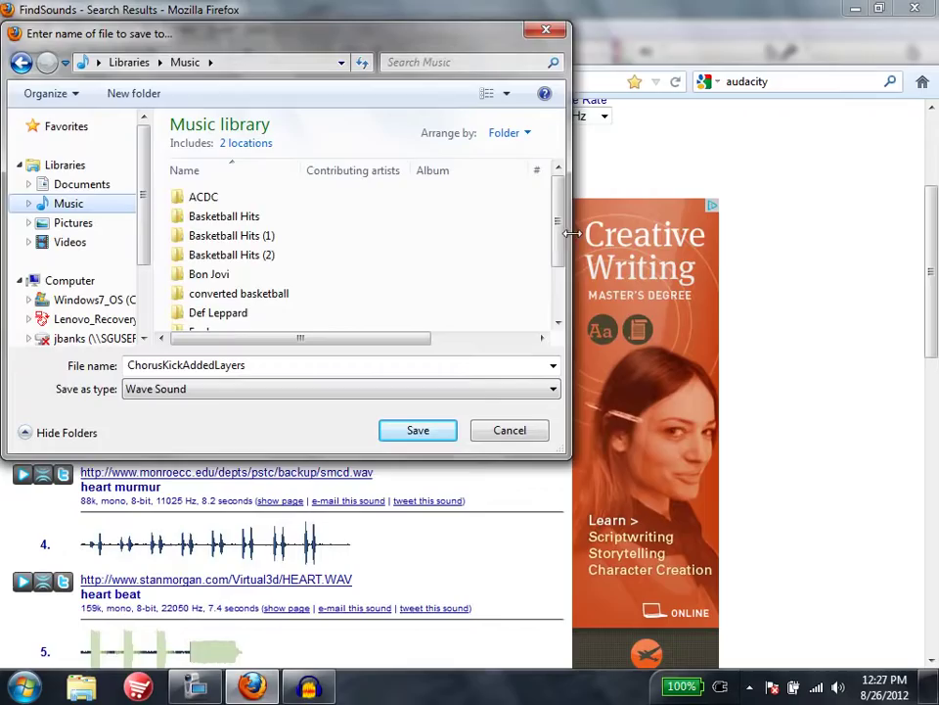
{"action": "scroll", "coordinate": [560, 230], "scroll_direction": "down", "scroll_amount": 2}
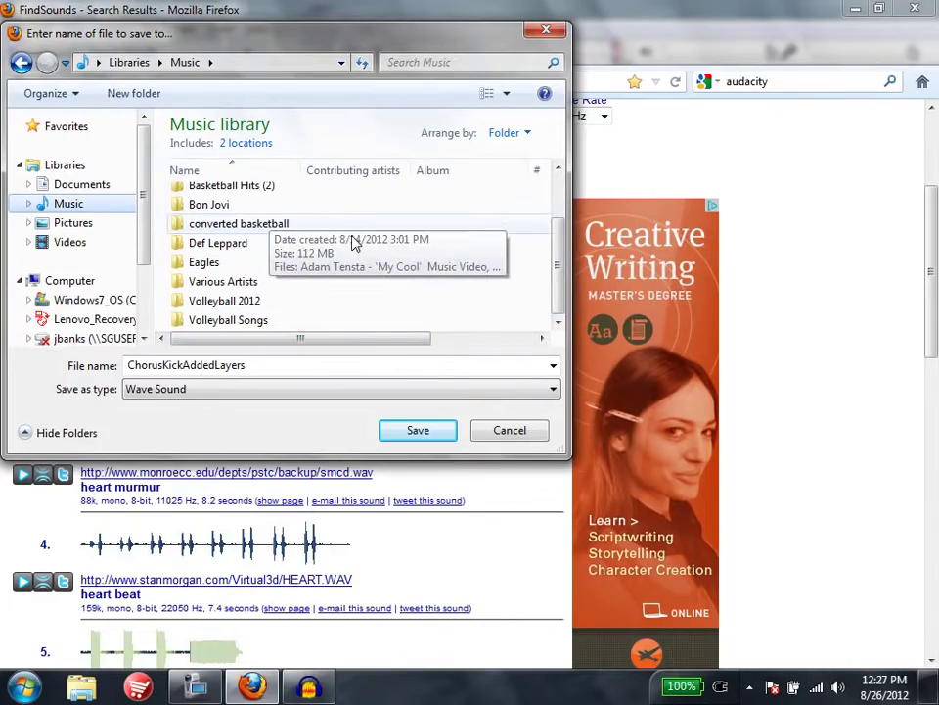
{"action": "left_click", "coordinate": [530, 134]}
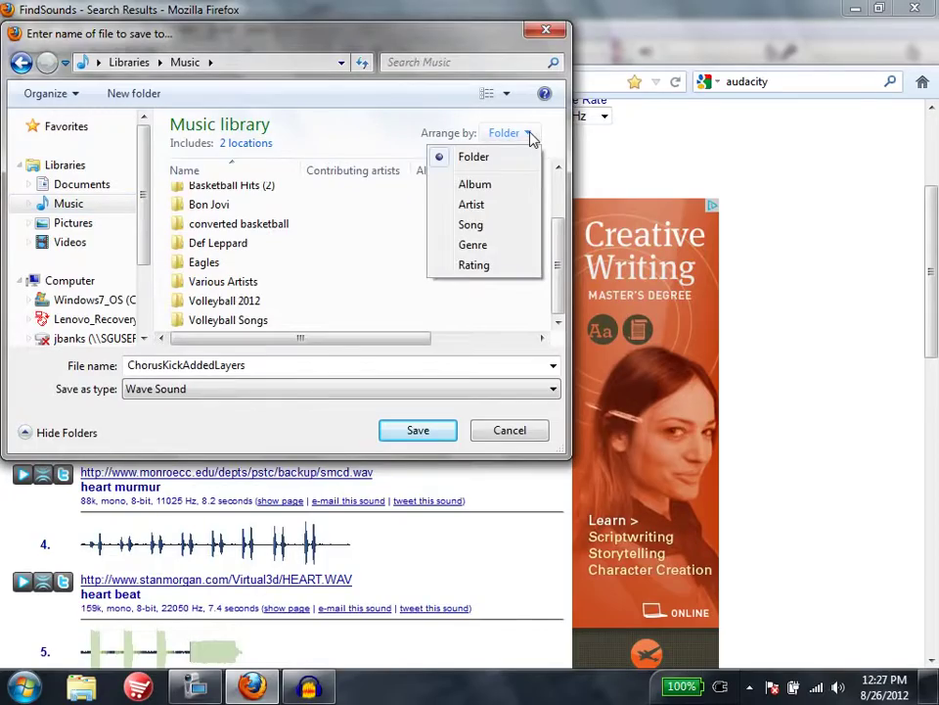
Create a new 'sound effects' folder in the Music library and open it
{"action": "right_click", "coordinate": [344, 256]}
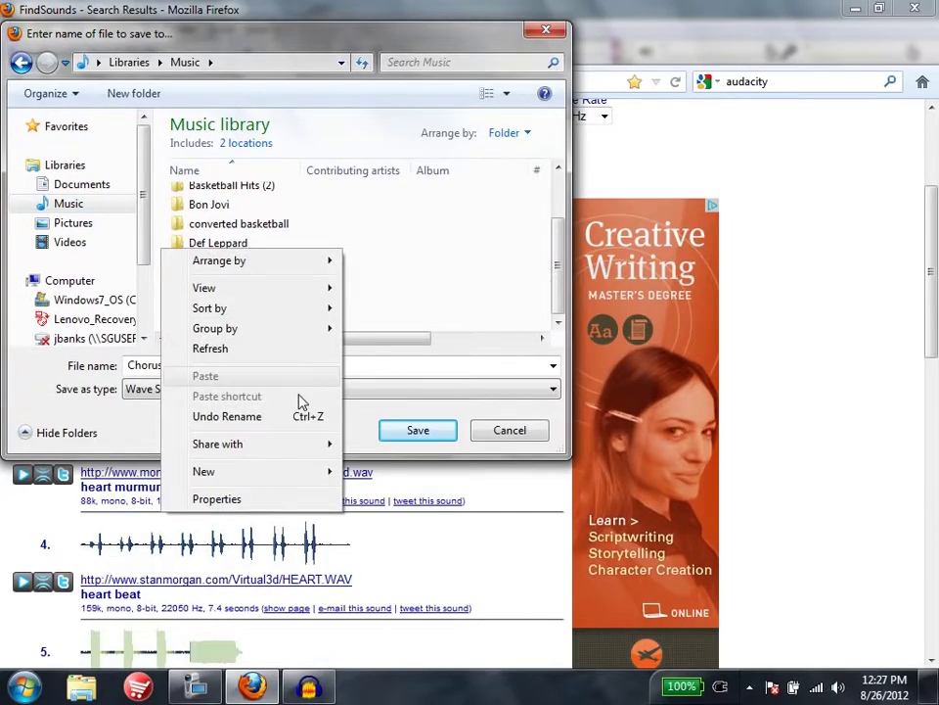
{"action": "mouse_move", "coordinate": [302, 478]}
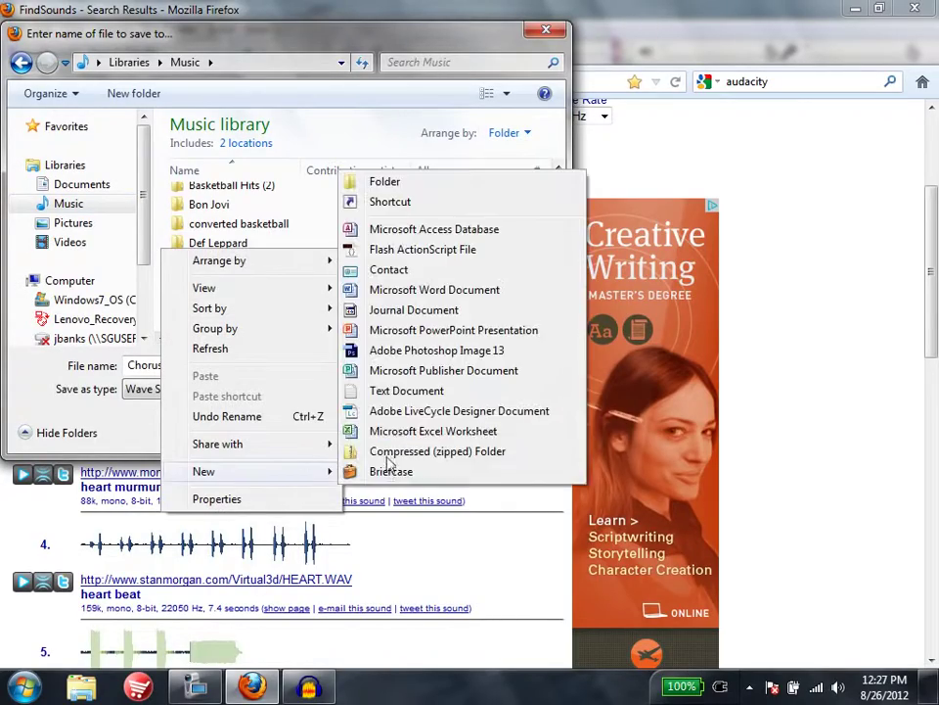
{"action": "left_click", "coordinate": [391, 182]}
{"action": "type", "text": "s"}
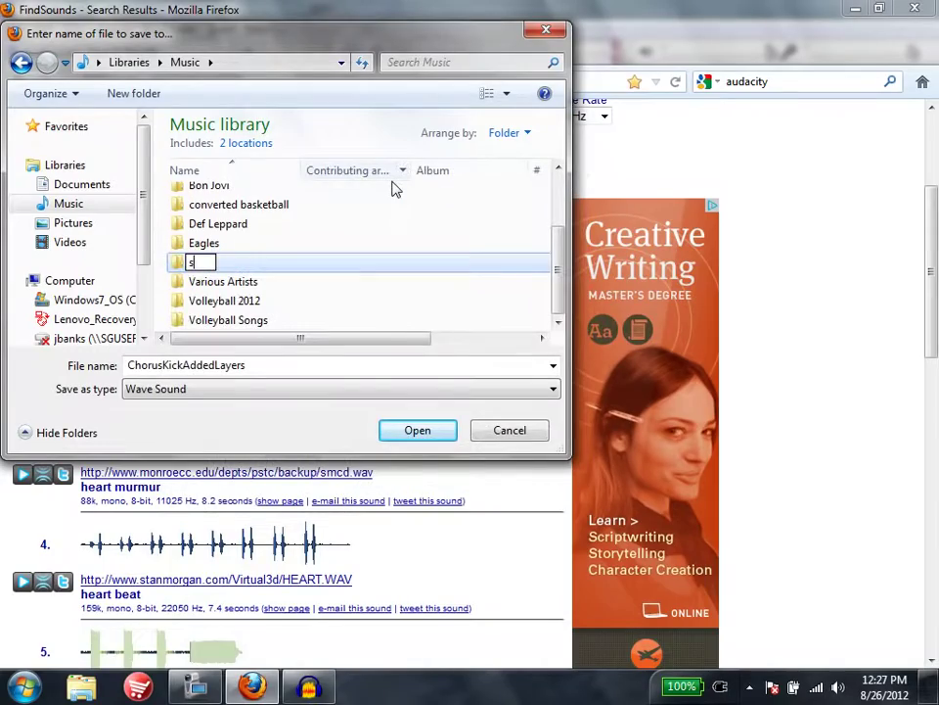
{"action": "type", "text": "ound ef"}
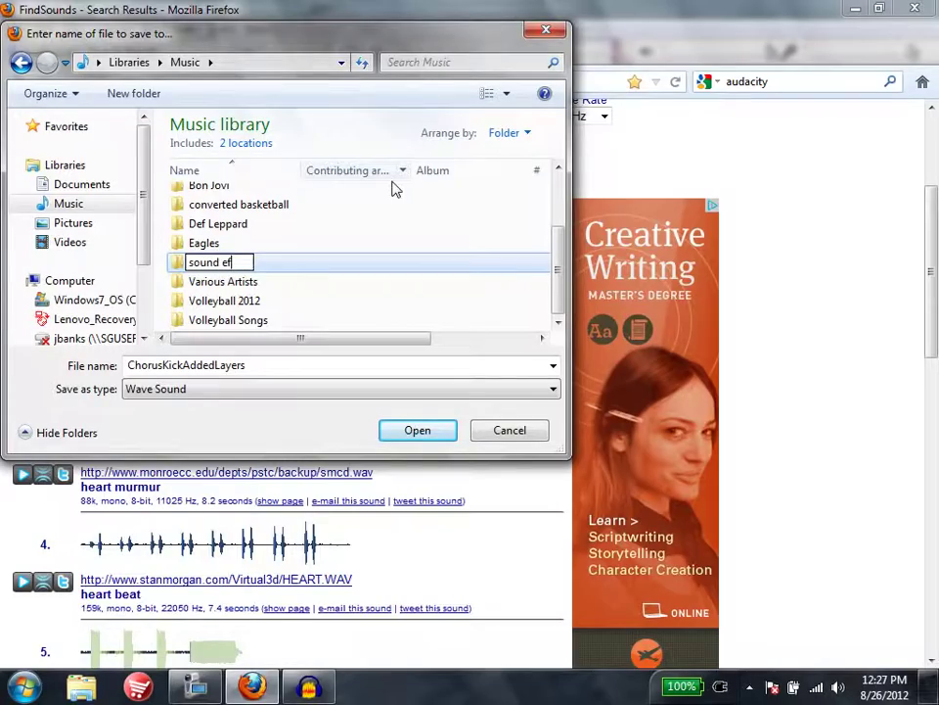
{"action": "type", "text": "fects"}
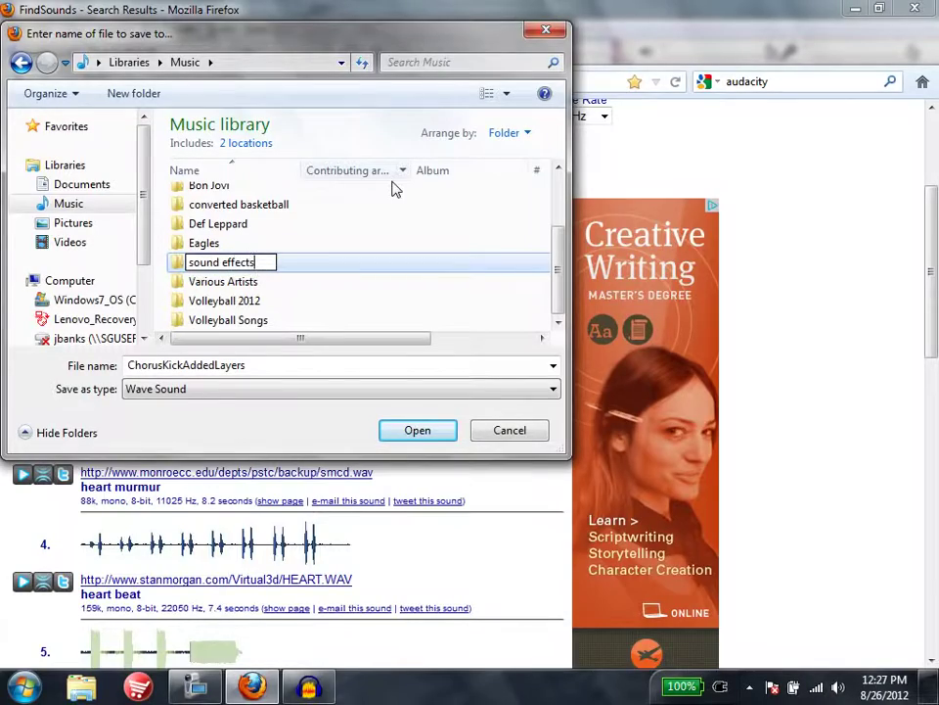
{"action": "key", "text": "Return"}
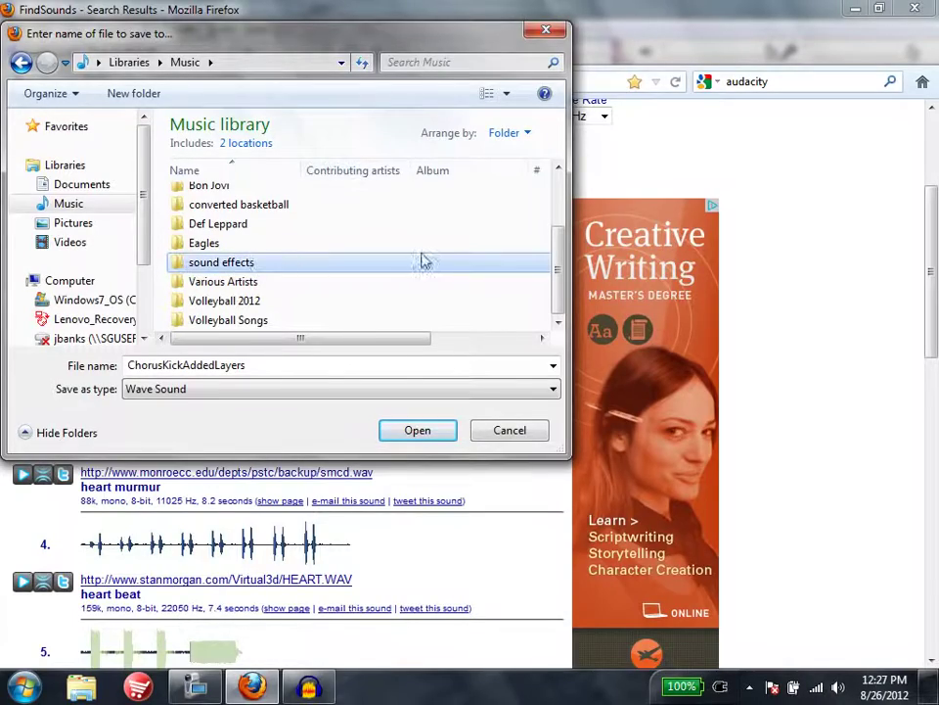
{"action": "double_click", "coordinate": [225, 264]}
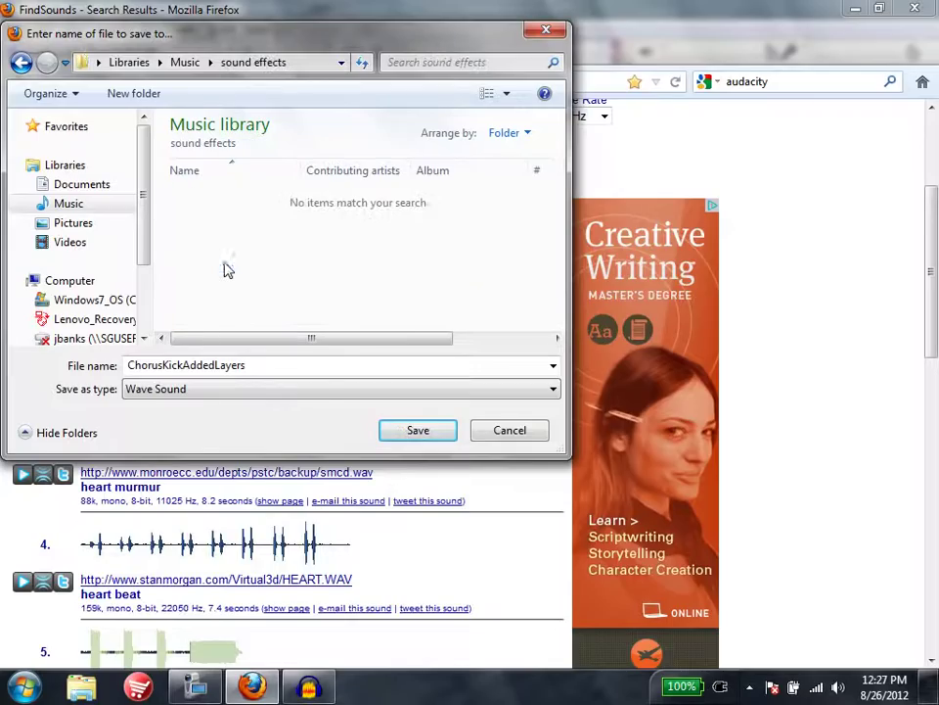
Save the download into that folder under the name 'heart'
{"action": "double_click", "coordinate": [270, 365]}
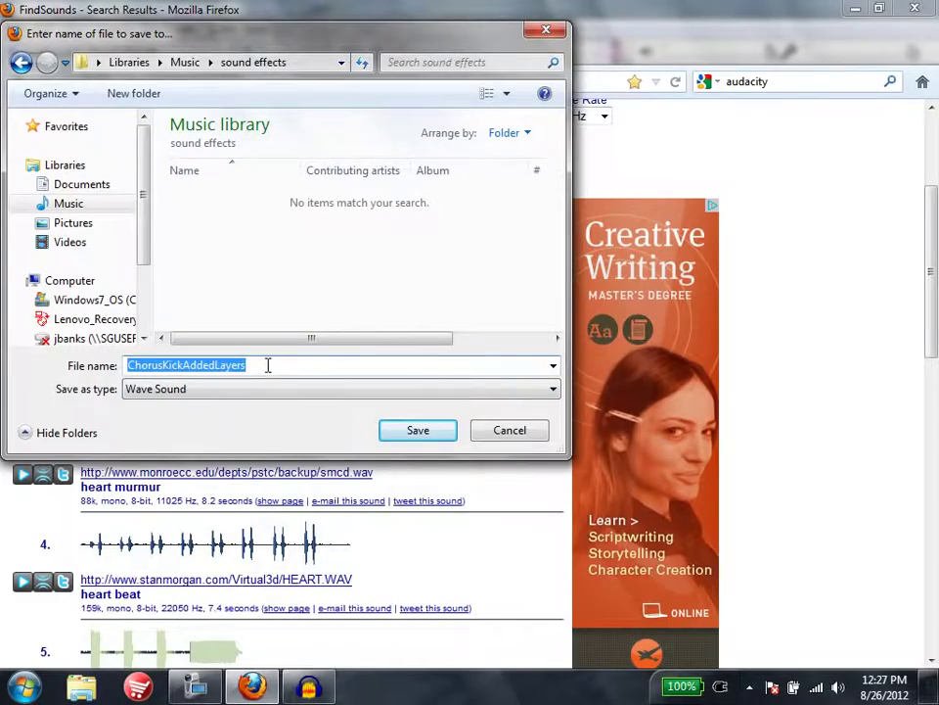
{"action": "type", "text": "heart"}
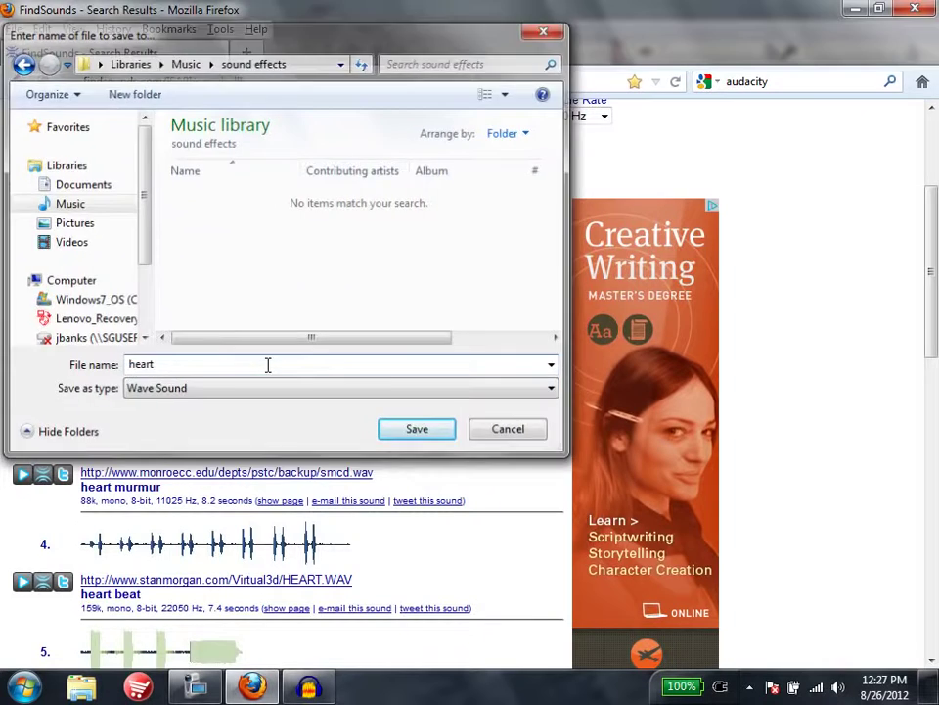
{"action": "key", "text": "Return"}
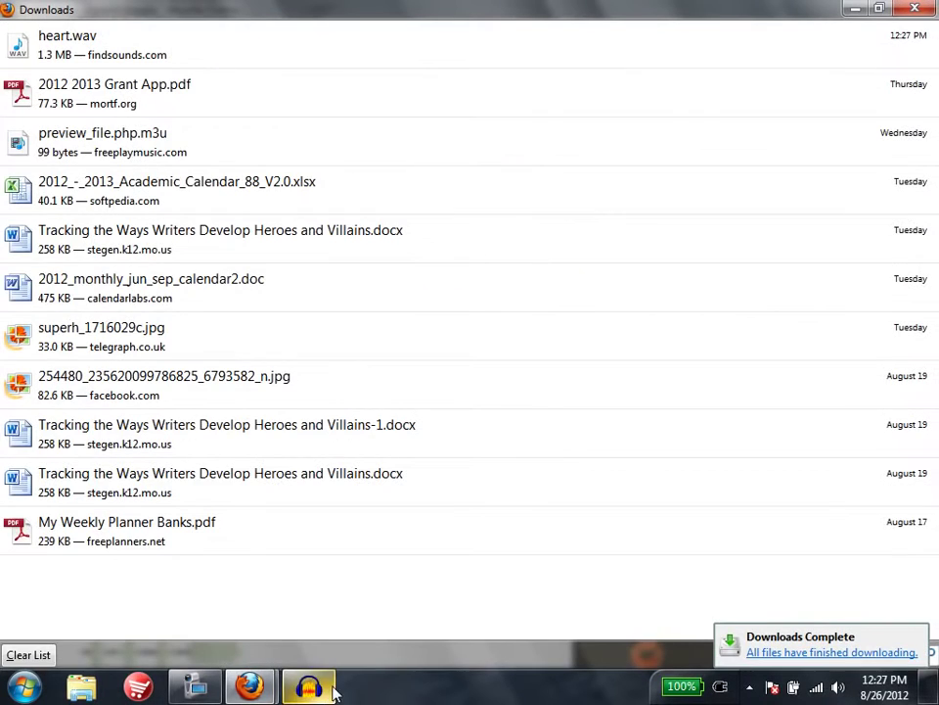
Import 'heart' from My Music > sound effects into Audacity, accepting the copy warning
{"action": "left_click", "coordinate": [309, 690]}
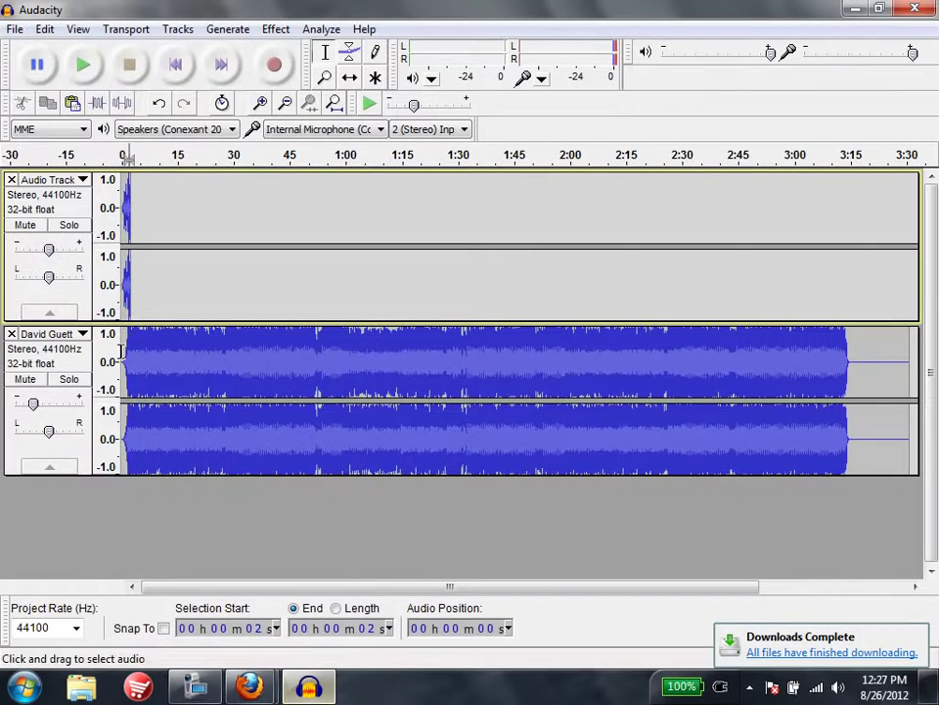
{"action": "left_click", "coordinate": [14, 29]}
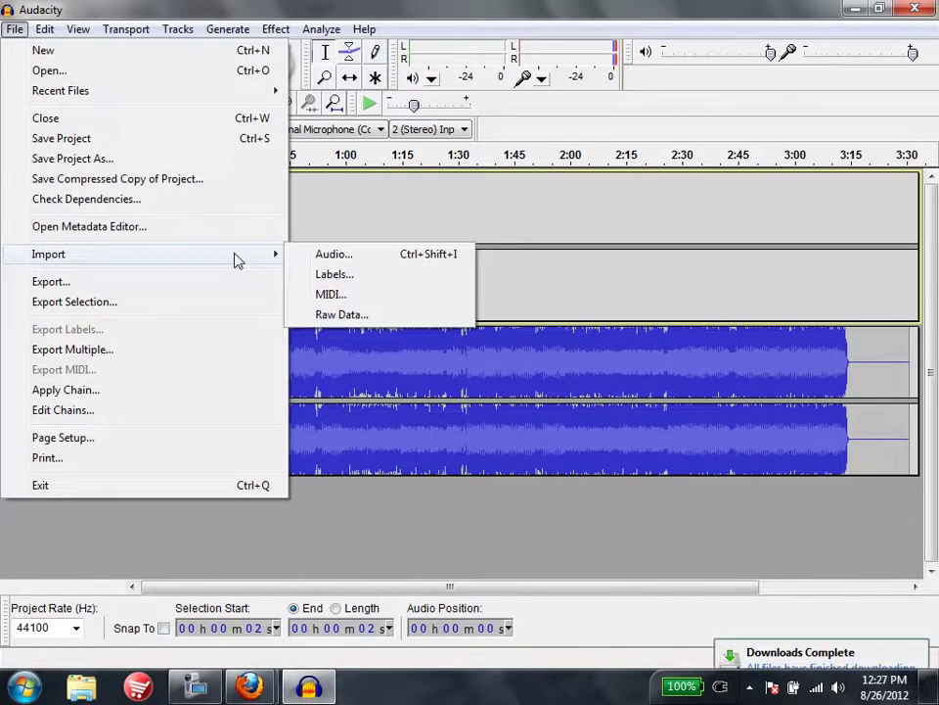
{"action": "left_click", "coordinate": [327, 254]}
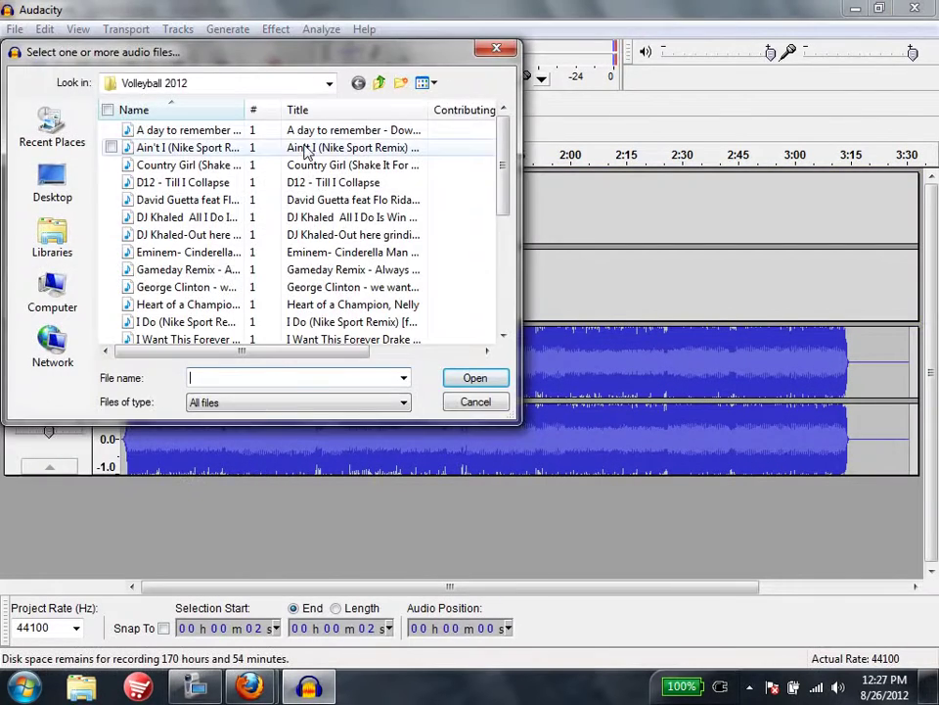
{"action": "left_click", "coordinate": [378, 83]}
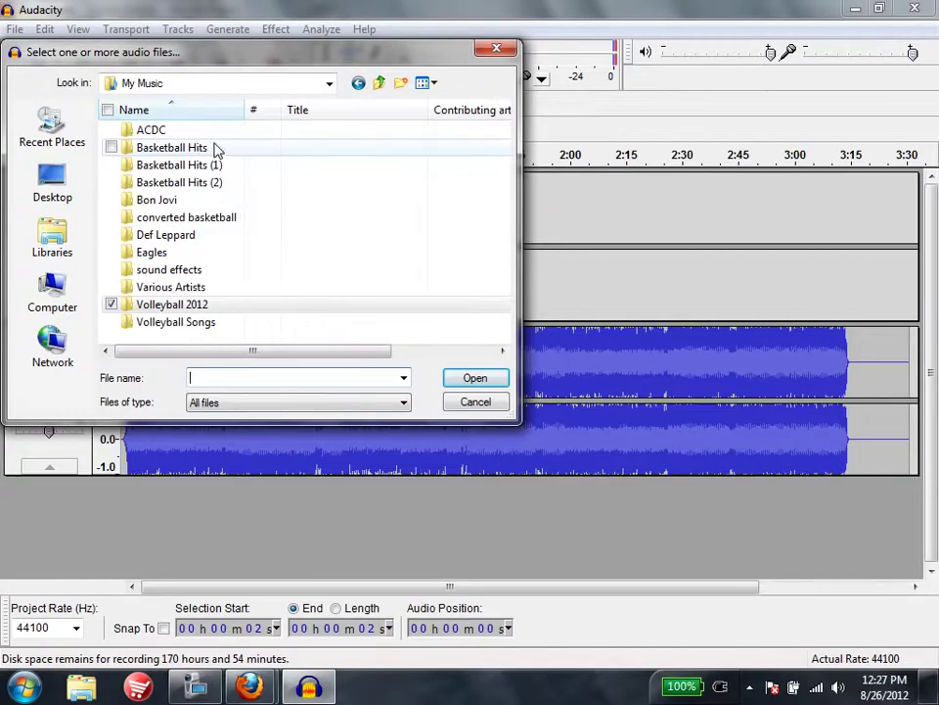
{"action": "left_click", "coordinate": [194, 270]}
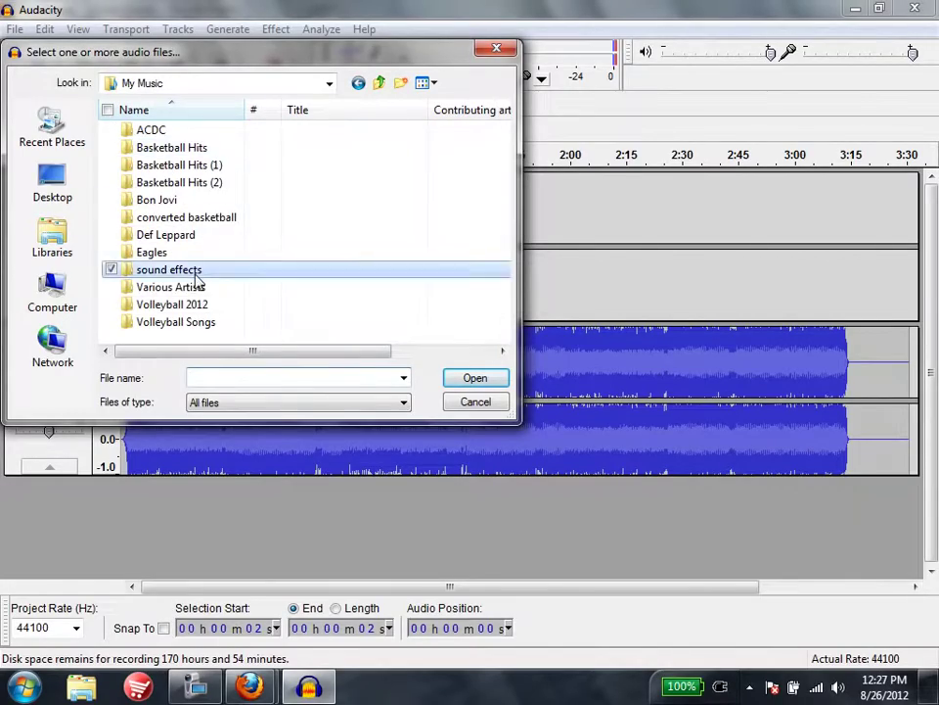
{"action": "double_click", "coordinate": [195, 274]}
{"action": "left_click", "coordinate": [152, 131]}
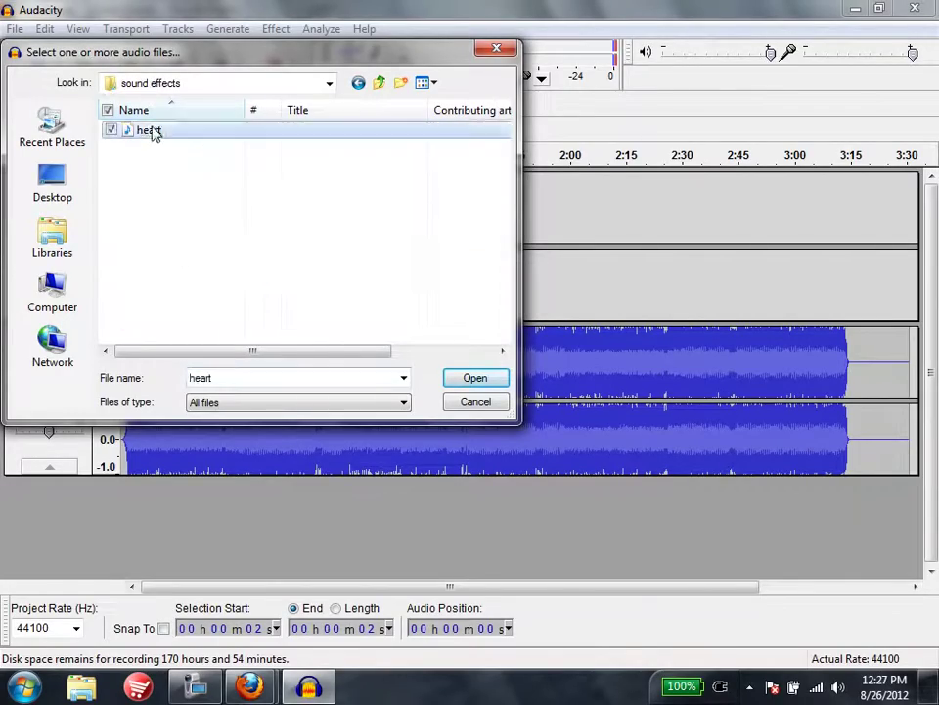
{"action": "left_click", "coordinate": [474, 382]}
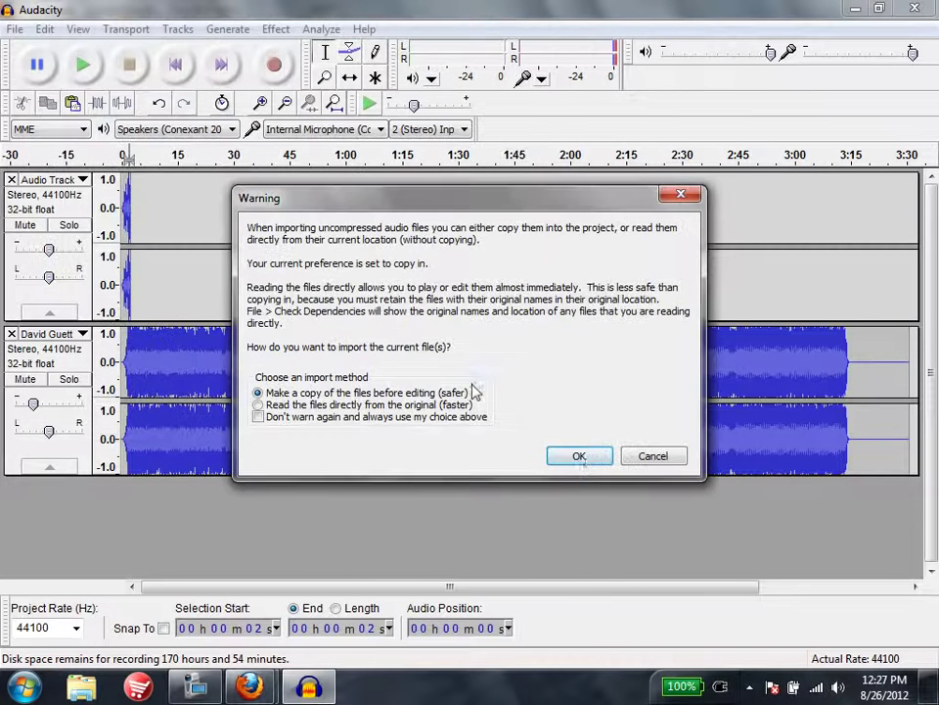
{"action": "left_click", "coordinate": [577, 457]}
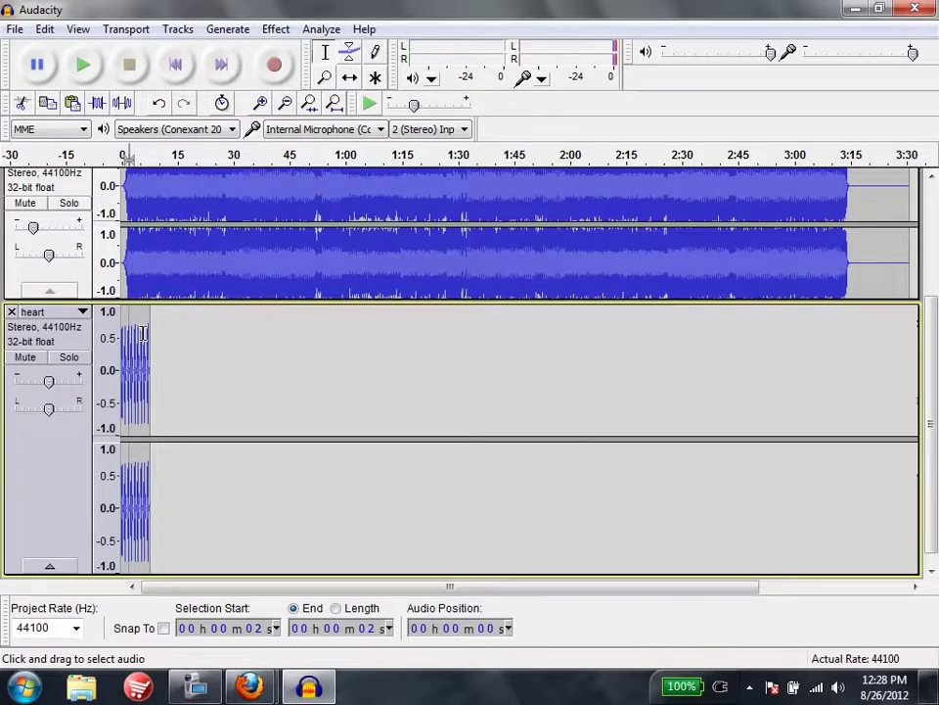
With the Time Shift tool, drag the heart clip right to start around 1:07
{"action": "scroll", "coordinate": [333, 352], "scroll_direction": "up", "scroll_amount": 5}
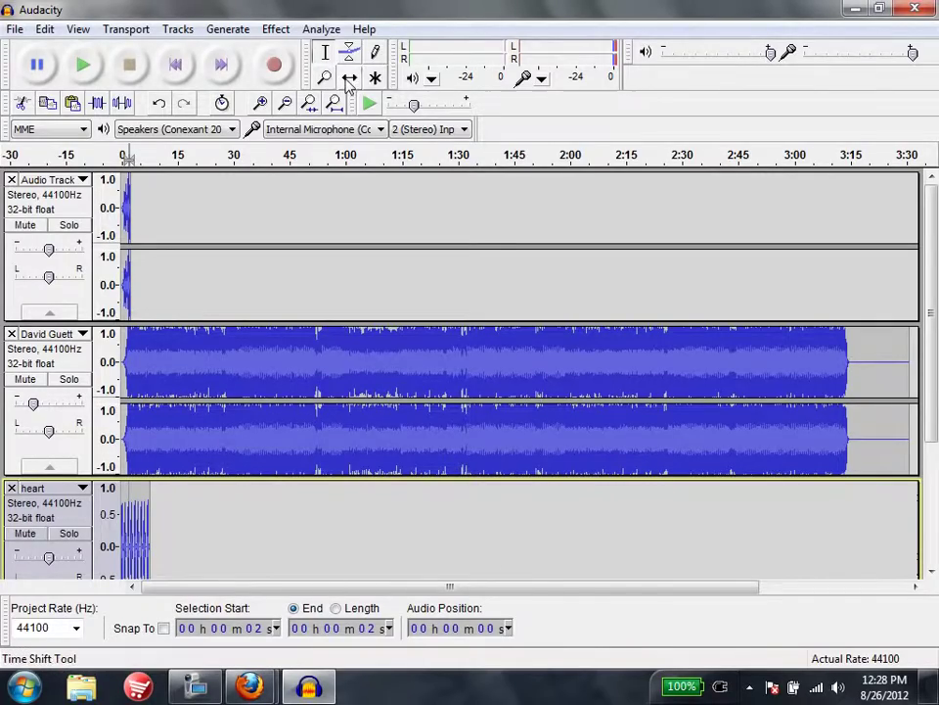
{"action": "left_click", "coordinate": [349, 79]}
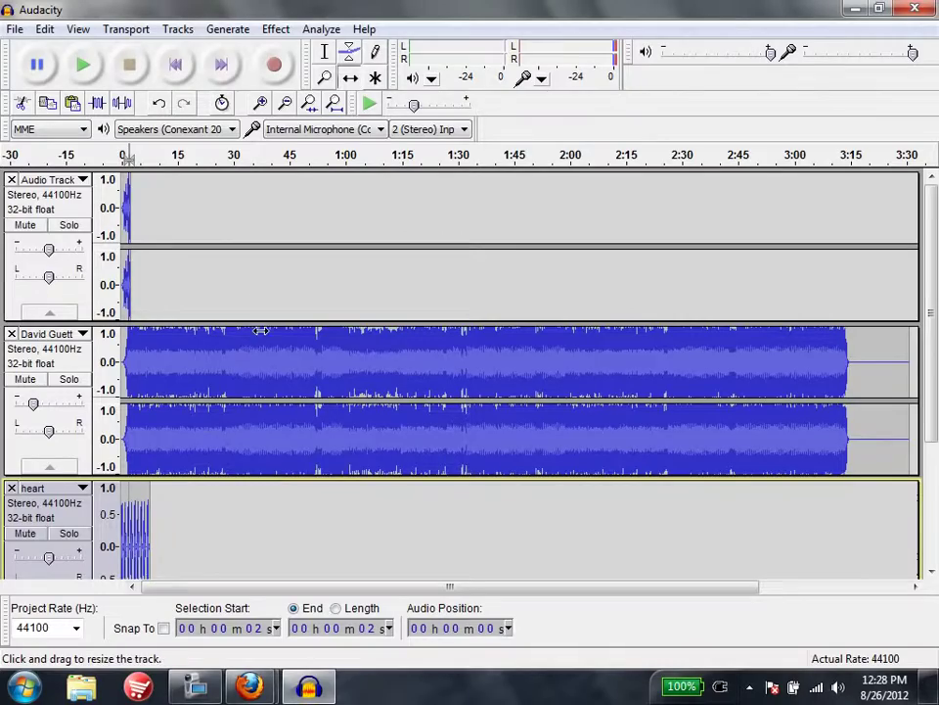
{"action": "left_click_drag", "start_coordinate": [138, 518], "coordinate": [387, 523]}
{"action": "scroll", "coordinate": [388, 523], "scroll_direction": "down", "scroll_amount": 3}
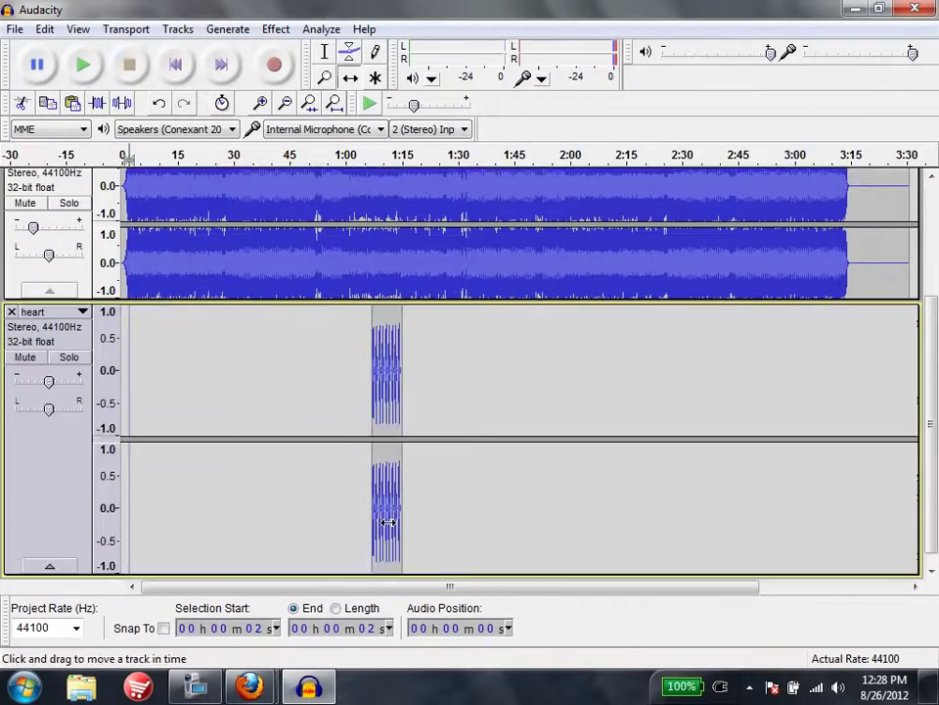
{"action": "scroll", "coordinate": [387, 522], "scroll_direction": "up", "scroll_amount": 4}
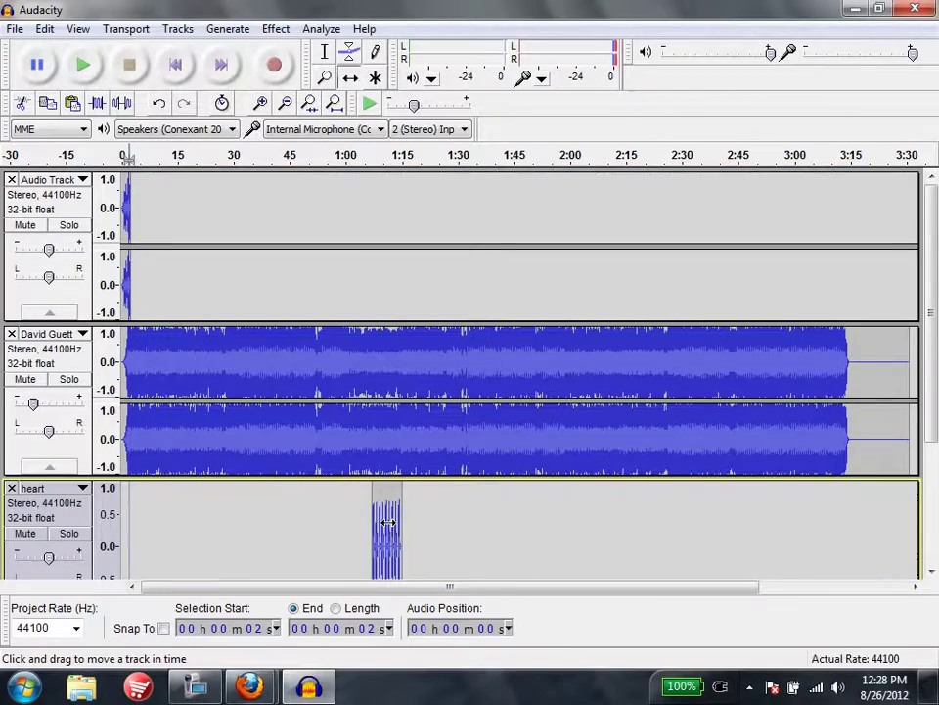
{"action": "scroll", "coordinate": [470, 460], "scroll_direction": "down", "scroll_amount": 4}
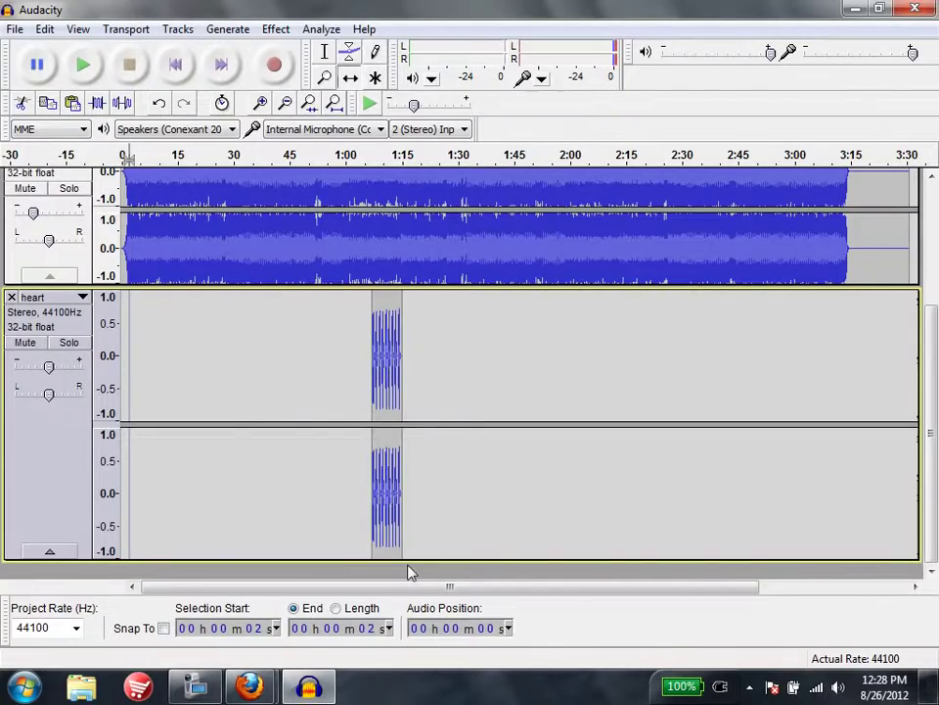
Resize the heart track to show both channels and raise its gain to +8 dB
{"action": "left_click_drag", "start_coordinate": [409, 558], "coordinate": [411, 312]}
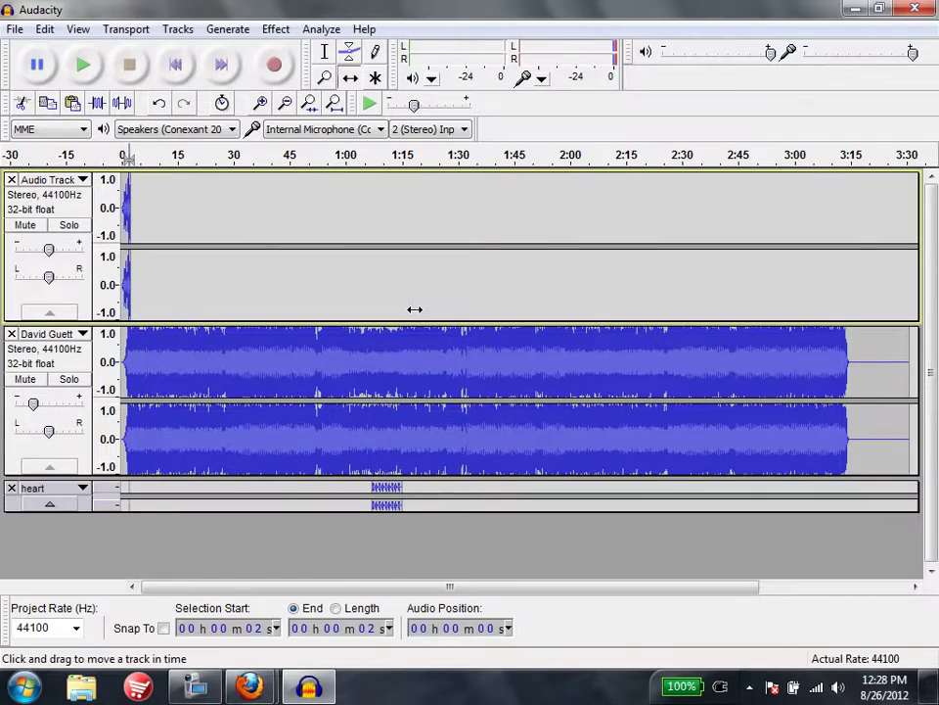
{"action": "left_click_drag", "start_coordinate": [258, 505], "coordinate": [252, 607]}
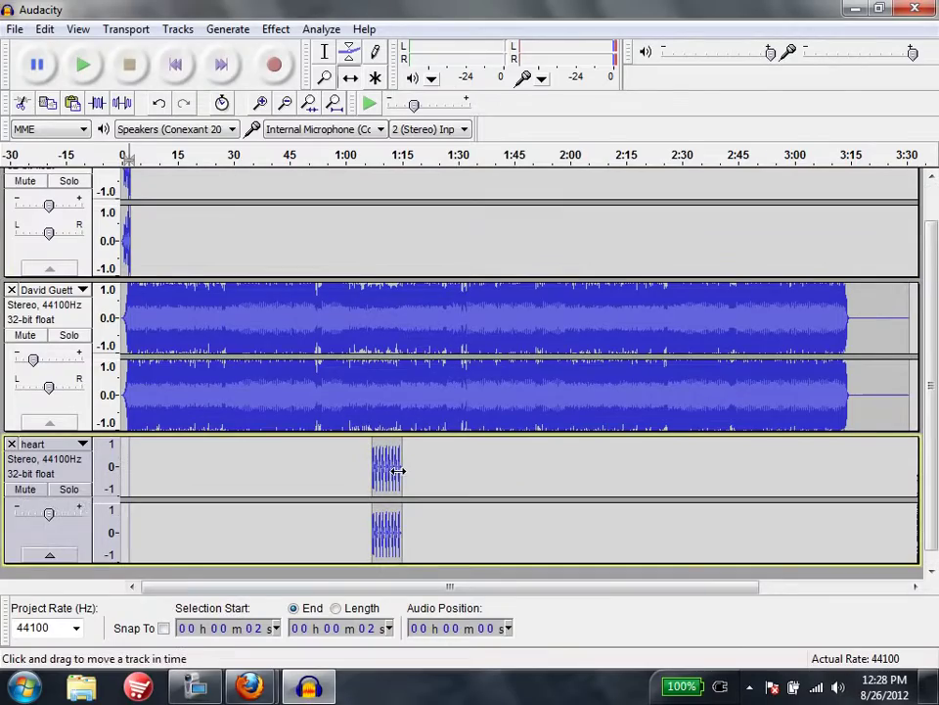
{"action": "left_click", "coordinate": [59, 514]}
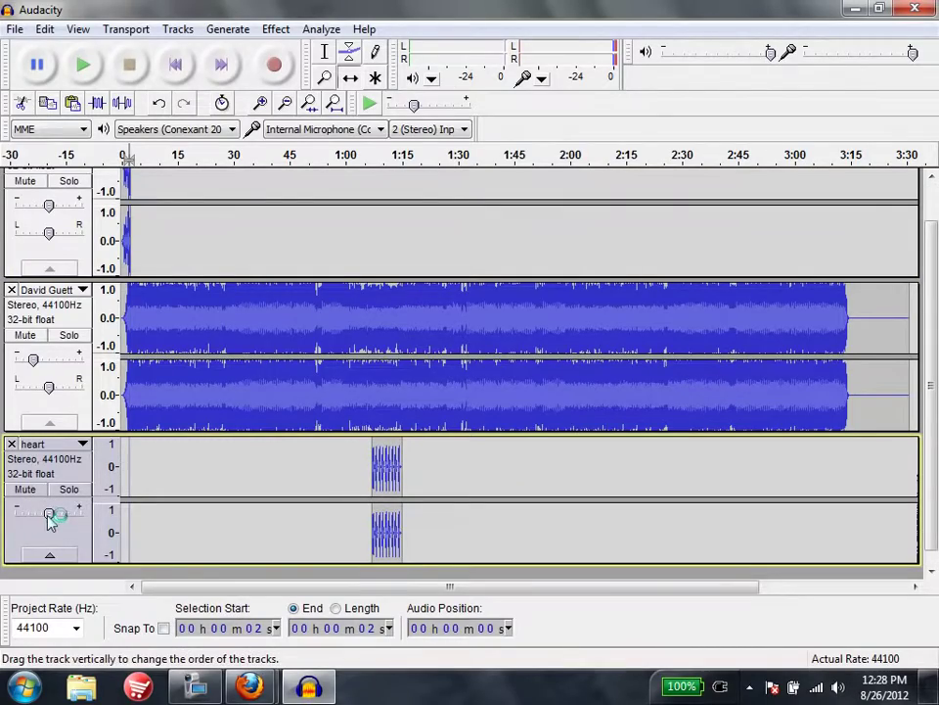
{"action": "mouse_move", "coordinate": [49, 517]}
{"action": "left_click_drag", "start_coordinate": [49, 516], "coordinate": [65, 523]}
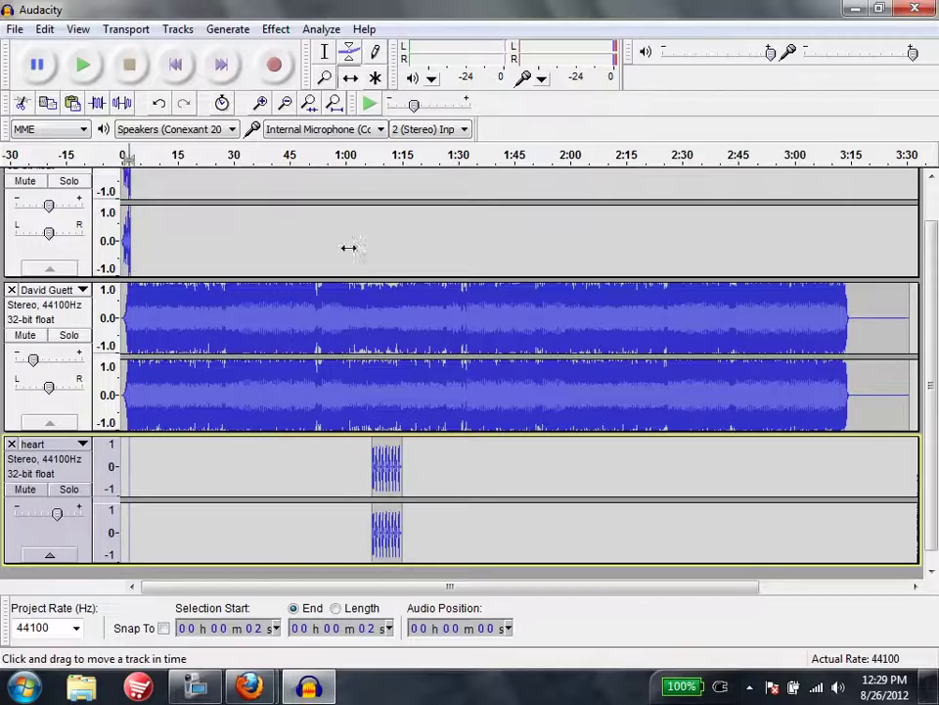
Use the heart track's menu to move it up one position, above the song
{"action": "left_click", "coordinate": [83, 445]}
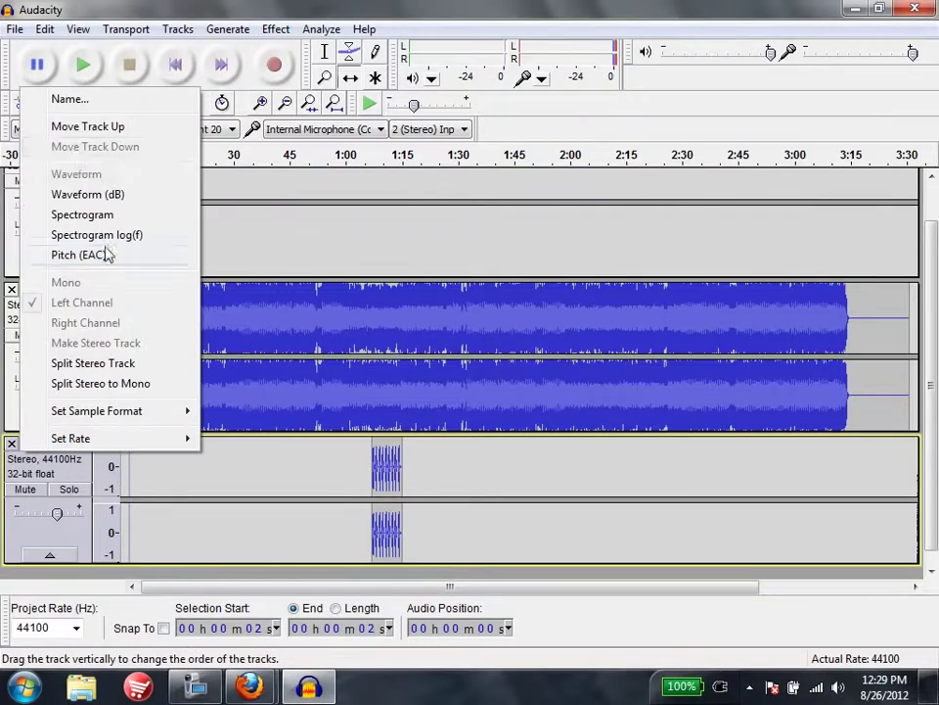
{"action": "left_click", "coordinate": [81, 128]}
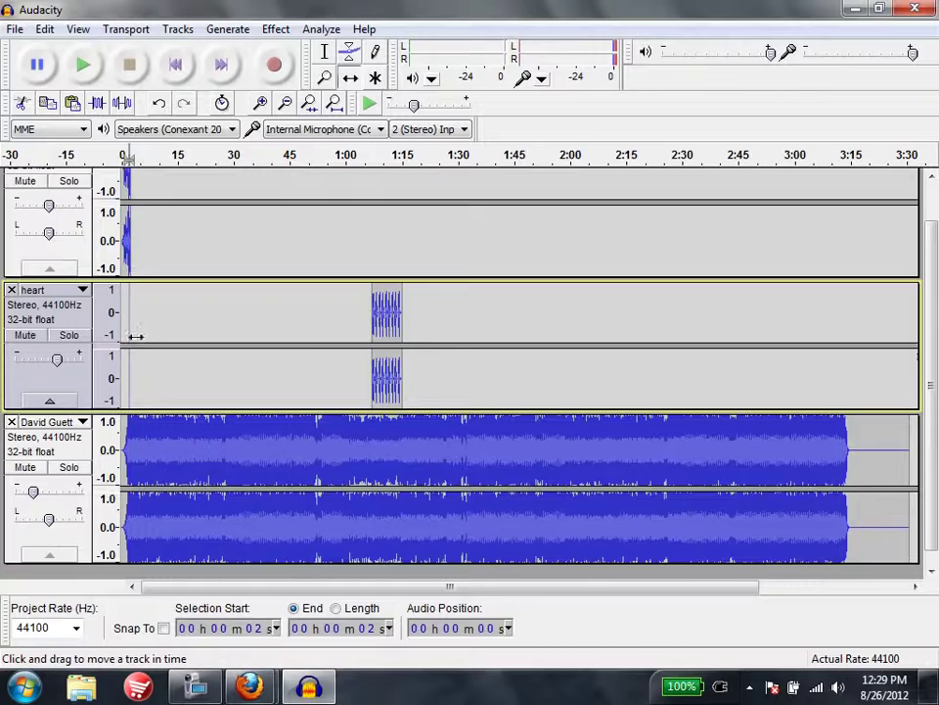
{"action": "scroll", "coordinate": [306, 362], "scroll_direction": "up", "scroll_amount": 1}
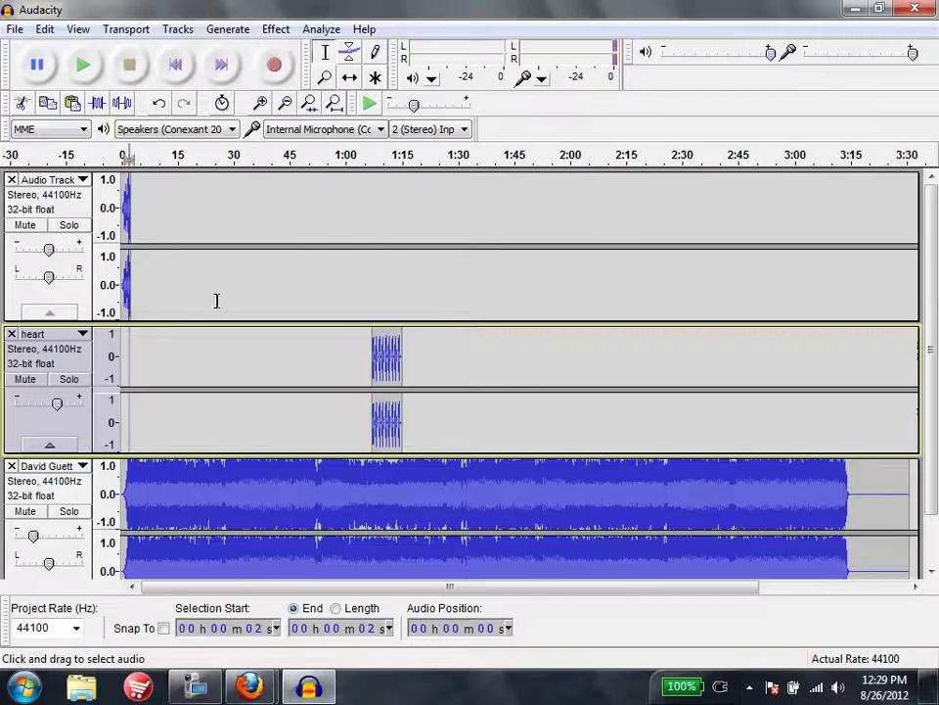
Mute both the heart track and the song track
{"action": "scroll", "coordinate": [217, 300], "scroll_direction": "down", "scroll_amount": 2}
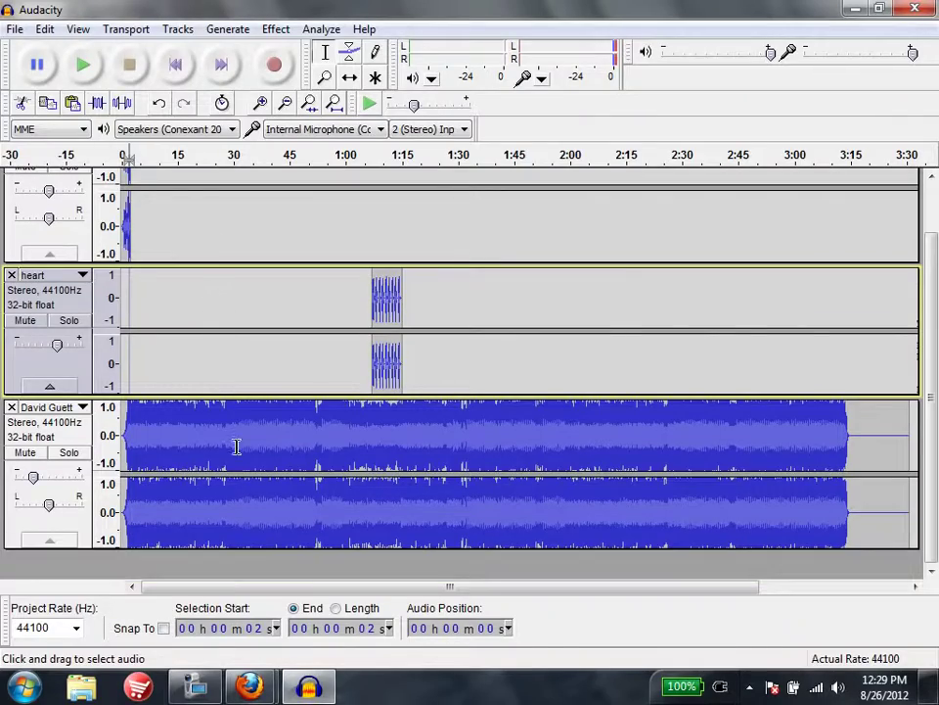
{"action": "left_click", "coordinate": [22, 321]}
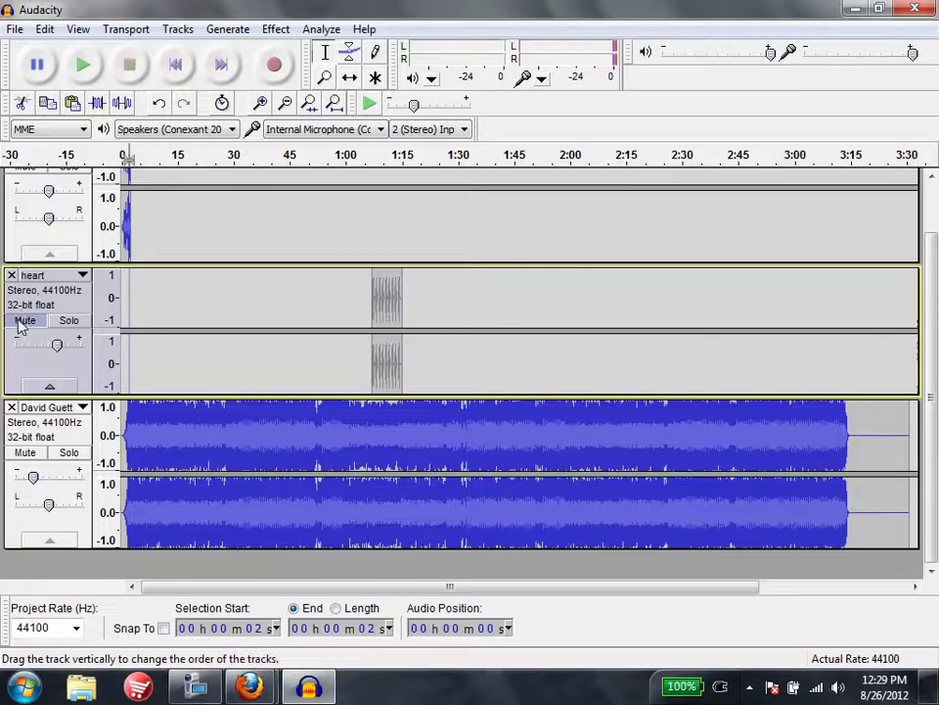
{"action": "left_click", "coordinate": [25, 452]}
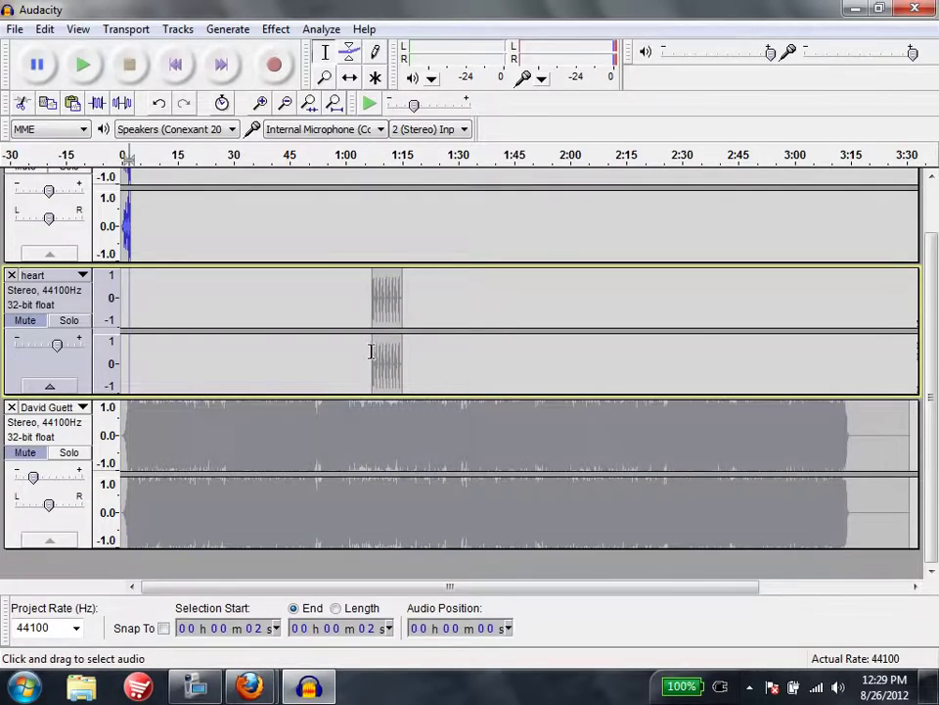
{"action": "scroll", "coordinate": [371, 352], "scroll_direction": "up", "scroll_amount": 2}
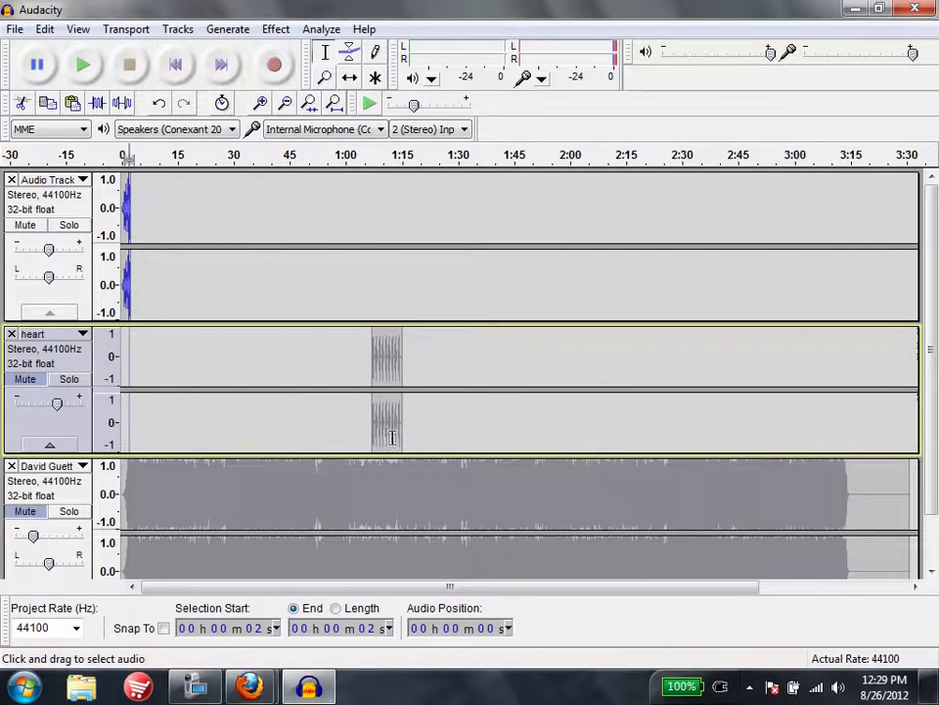
Record a new voice clip starting at about 4 seconds, then stop recording
{"action": "left_click", "coordinate": [138, 262]}
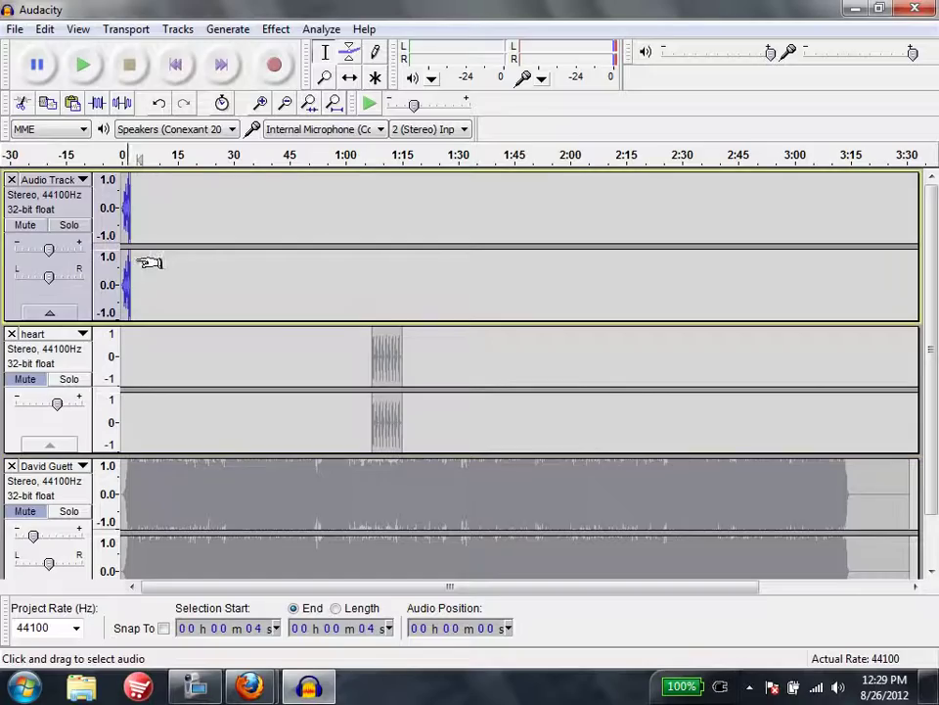
{"action": "left_click", "coordinate": [285, 68]}
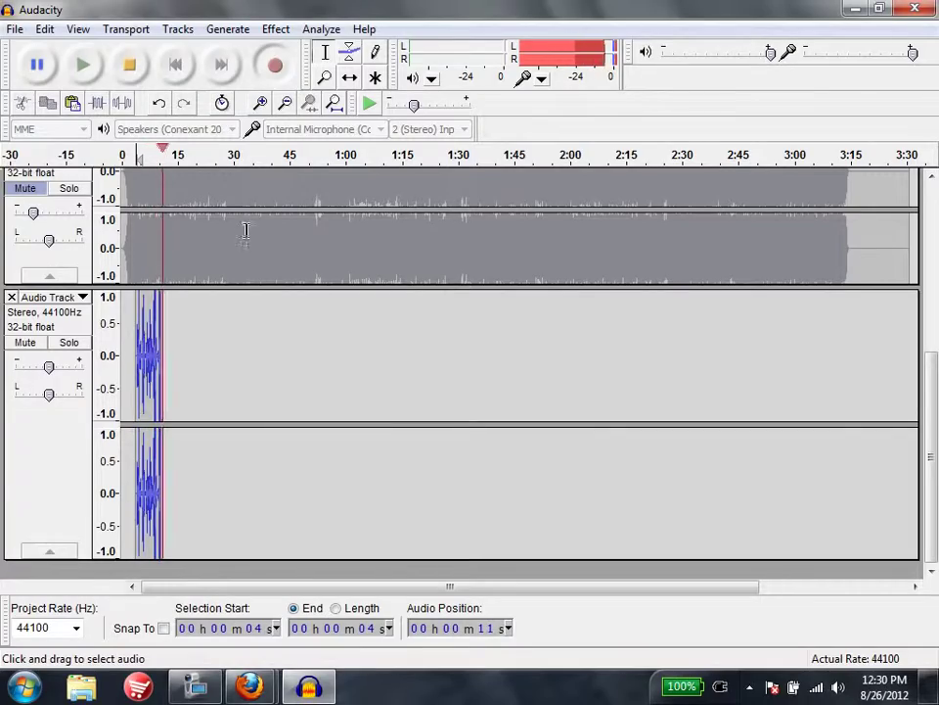
{"action": "left_click", "coordinate": [128, 65]}
{"action": "scroll", "coordinate": [238, 356], "scroll_direction": "up", "scroll_amount": 3}
{"action": "scroll", "coordinate": [238, 356], "scroll_direction": "down", "scroll_amount": 3}
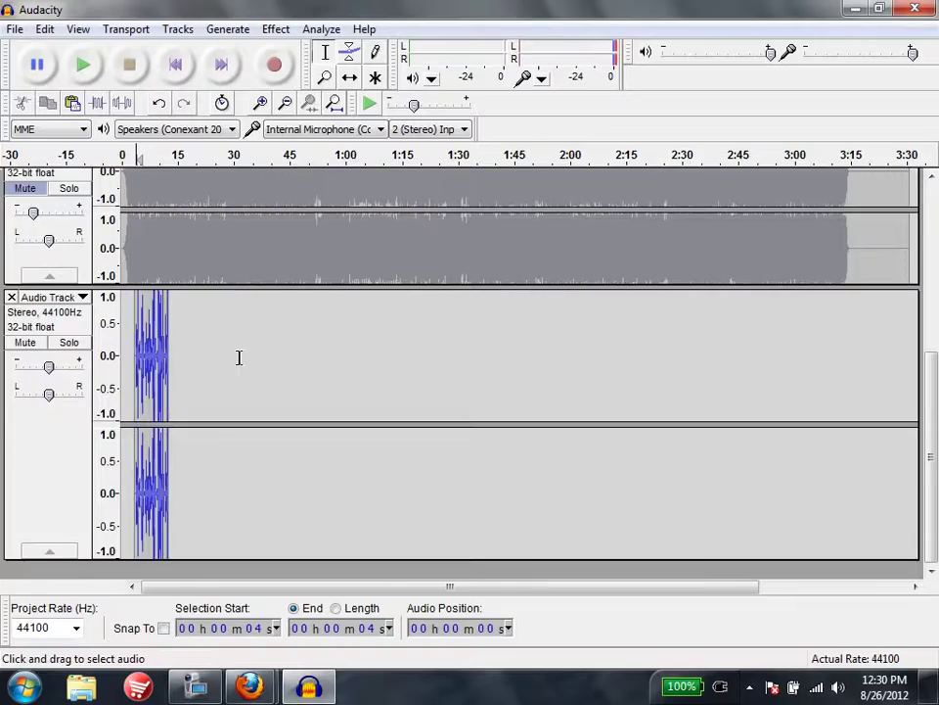
{"action": "scroll", "coordinate": [155, 350], "scroll_direction": "up", "scroll_amount": 5}
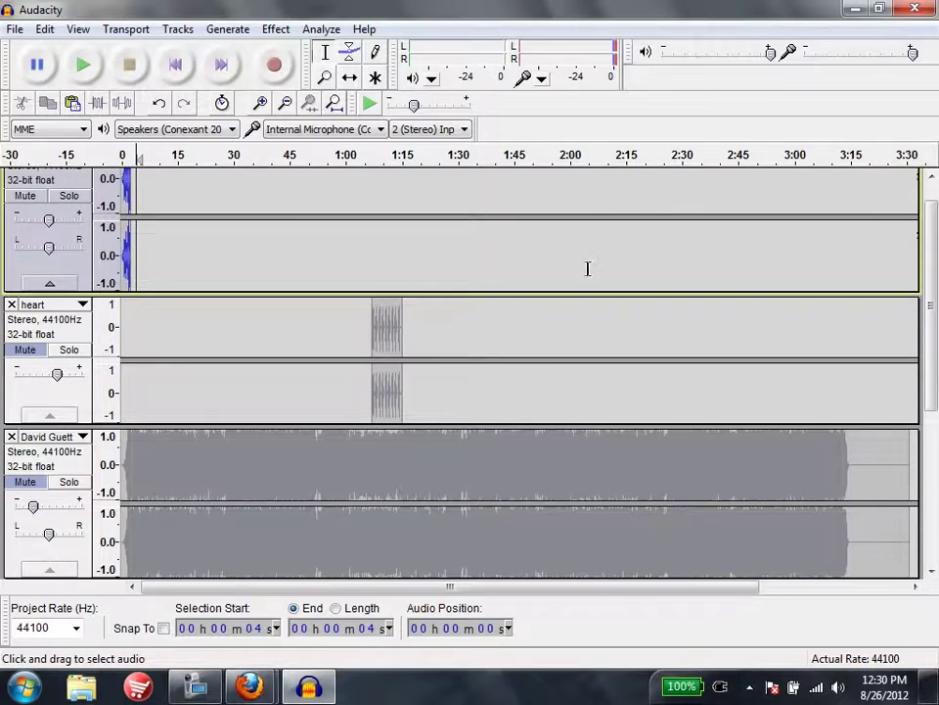
{"action": "scroll", "coordinate": [588, 268], "scroll_direction": "down", "scroll_amount": 4}
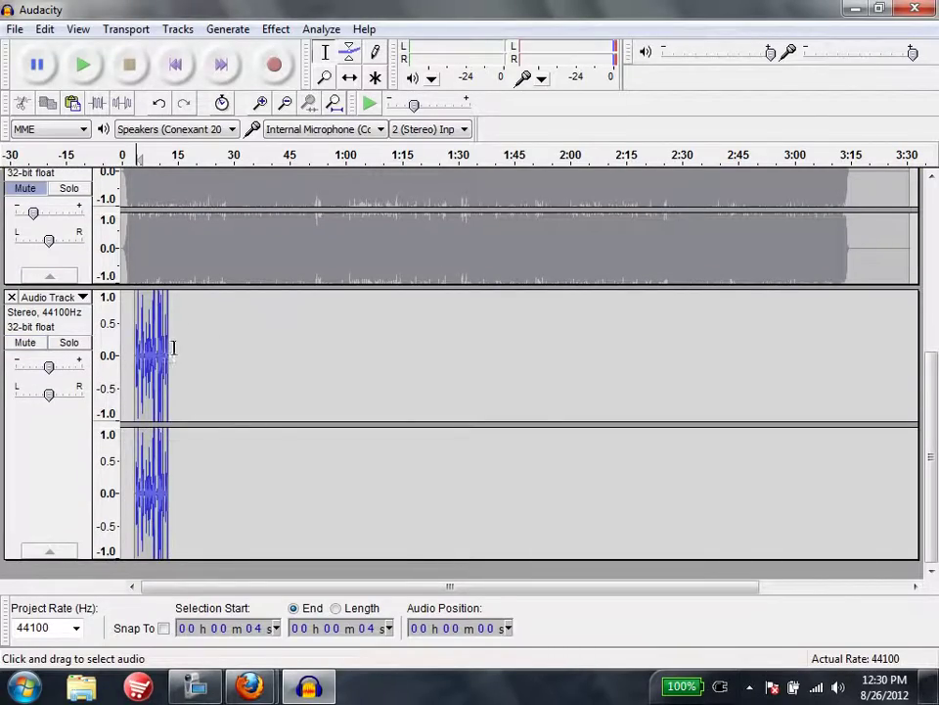
Cut the 4–15 s voice selection and paste it back at 4 seconds
{"action": "left_click_drag", "start_coordinate": [176, 346], "coordinate": [135, 348]}
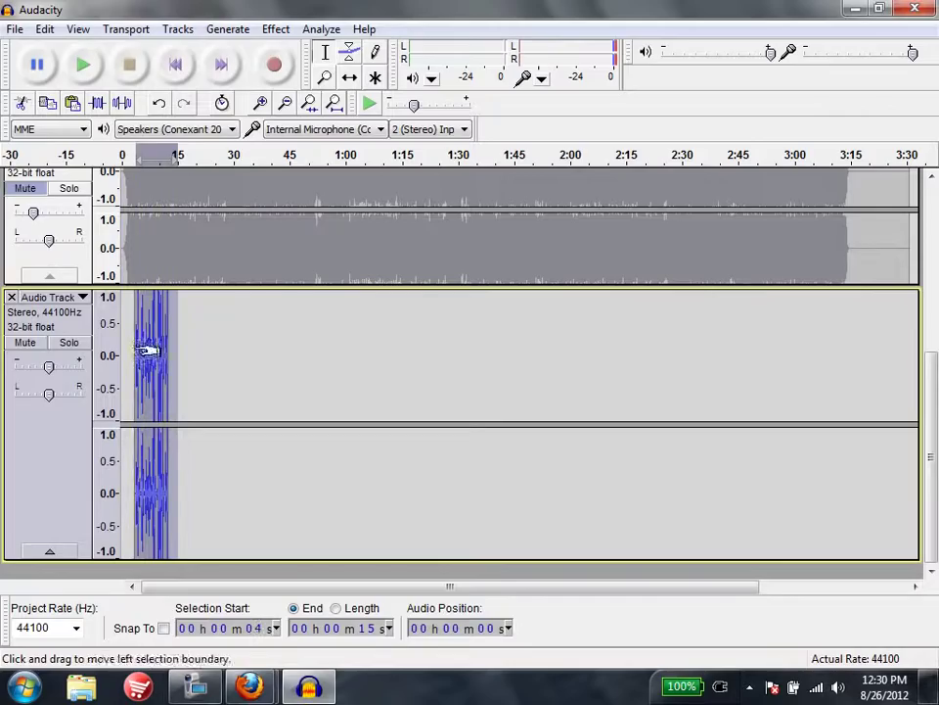
{"action": "left_click", "coordinate": [22, 102]}
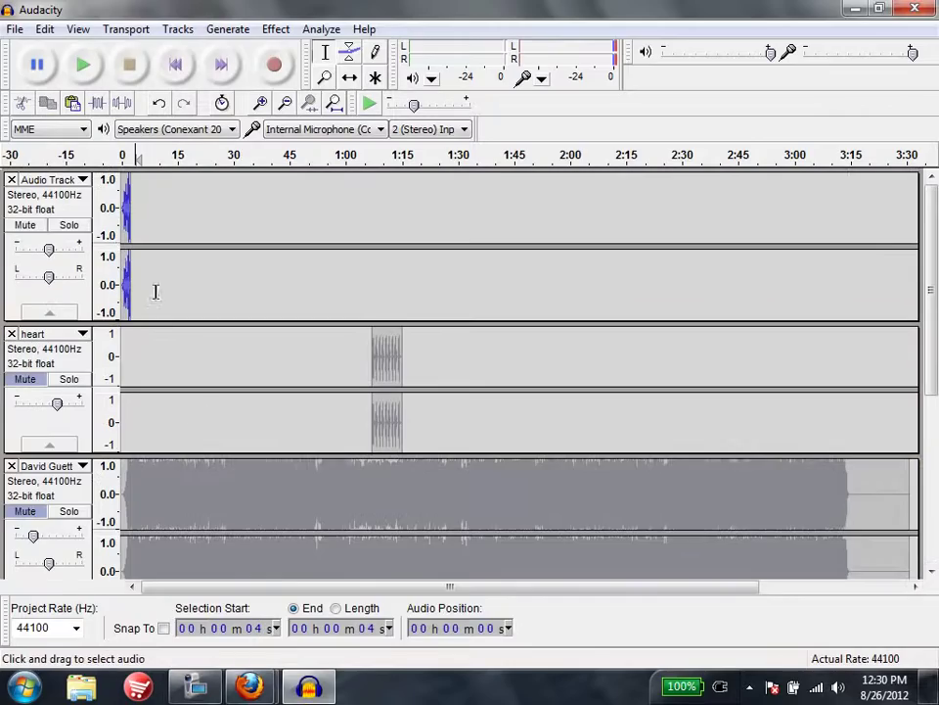
{"action": "left_click", "coordinate": [137, 269]}
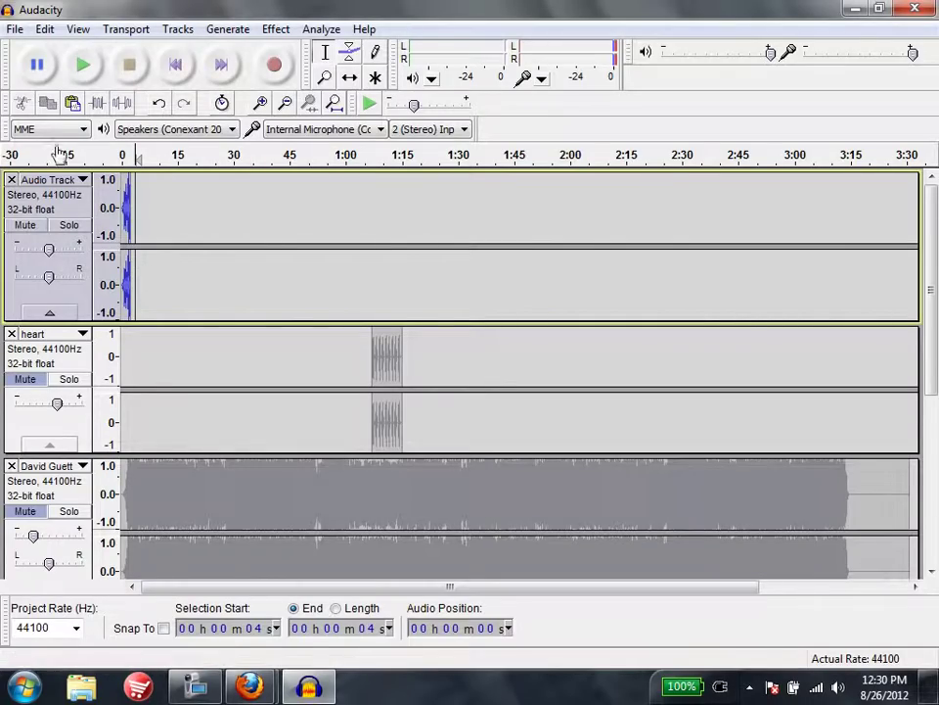
{"action": "left_click", "coordinate": [74, 102]}
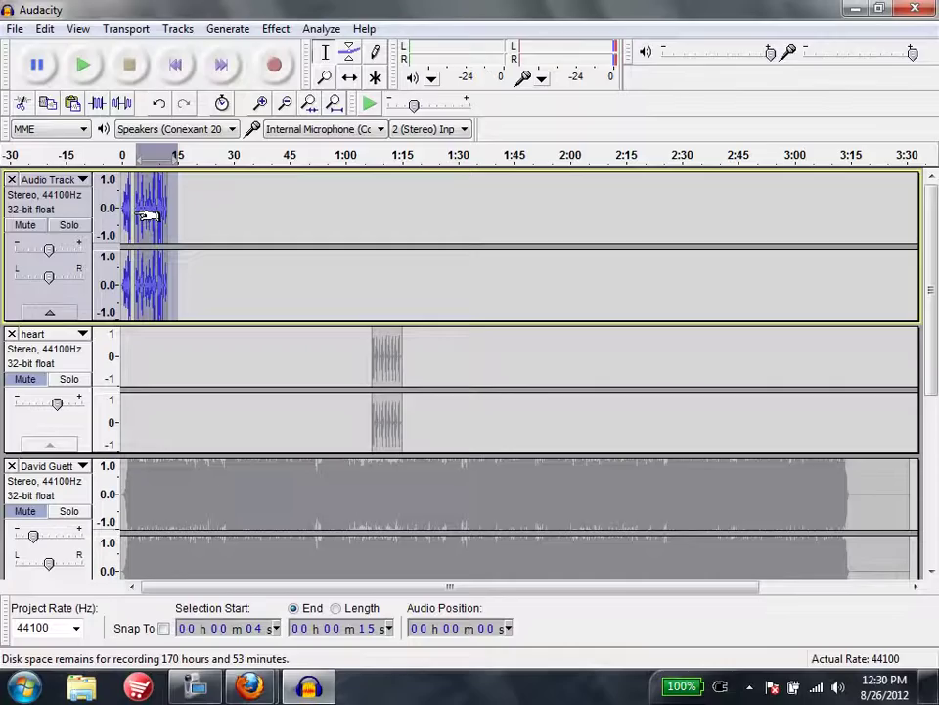
Slide the second voice clip left to about 3 s with the Time Shift tool, closing the gap
{"action": "left_click", "coordinate": [351, 78]}
{"action": "left_click_drag", "start_coordinate": [163, 217], "coordinate": [165, 219]}
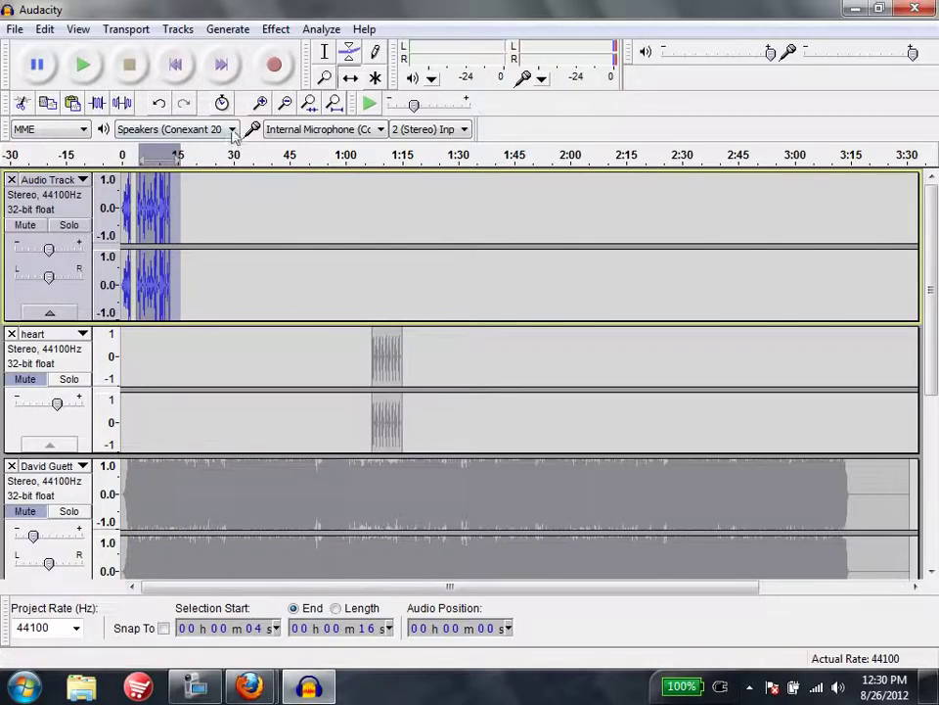
{"action": "left_click", "coordinate": [262, 102]}
{"action": "left_click", "coordinate": [262, 104]}
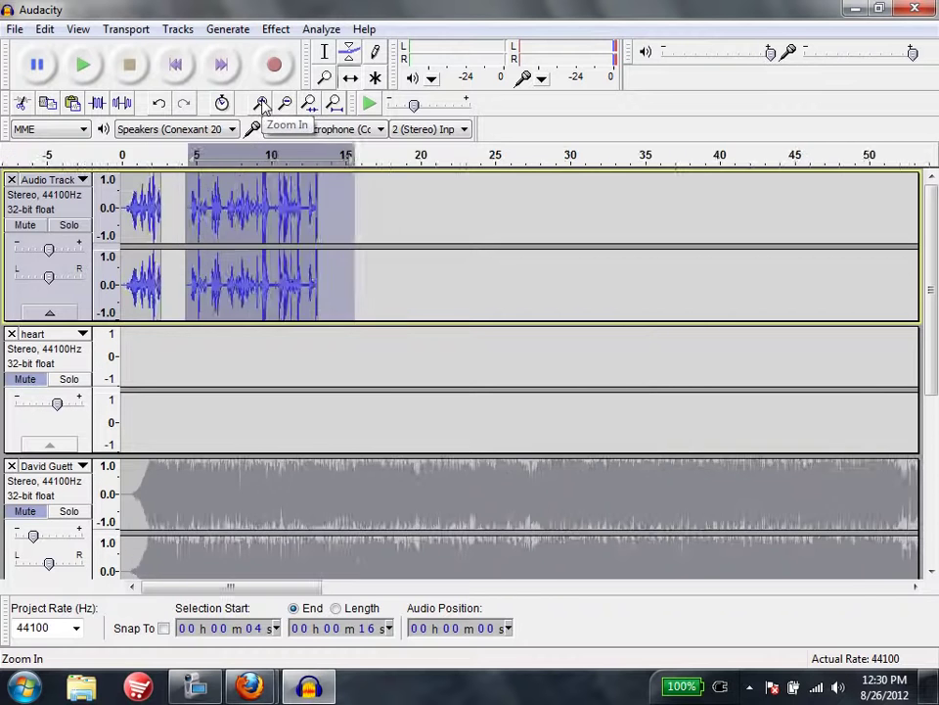
{"action": "left_click", "coordinate": [262, 103]}
{"action": "left_click", "coordinate": [262, 102]}
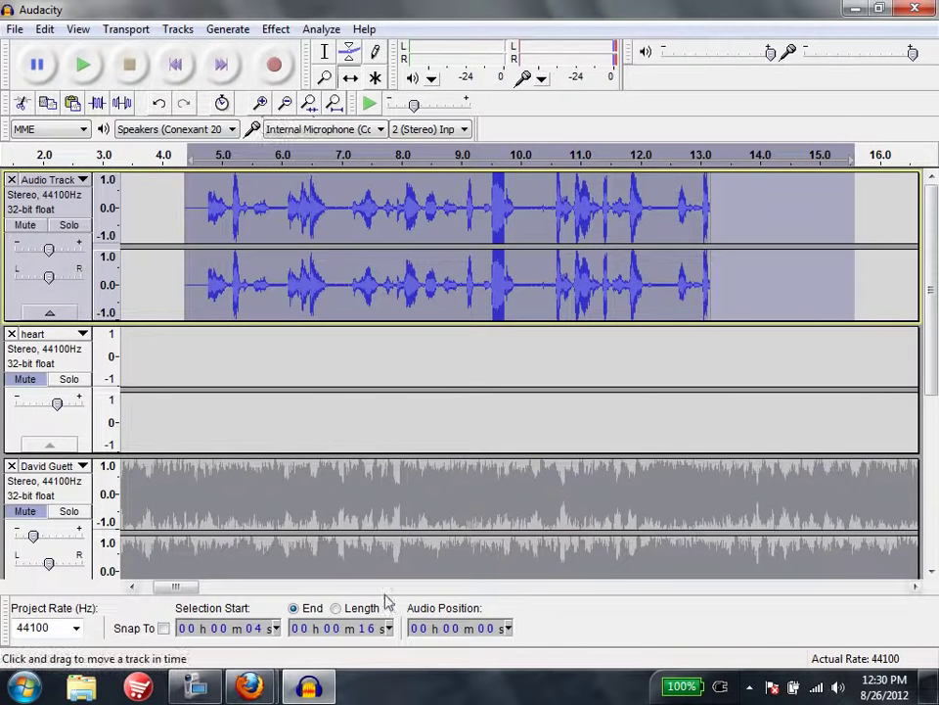
{"action": "left_click_drag", "start_coordinate": [176, 587], "coordinate": [156, 588]}
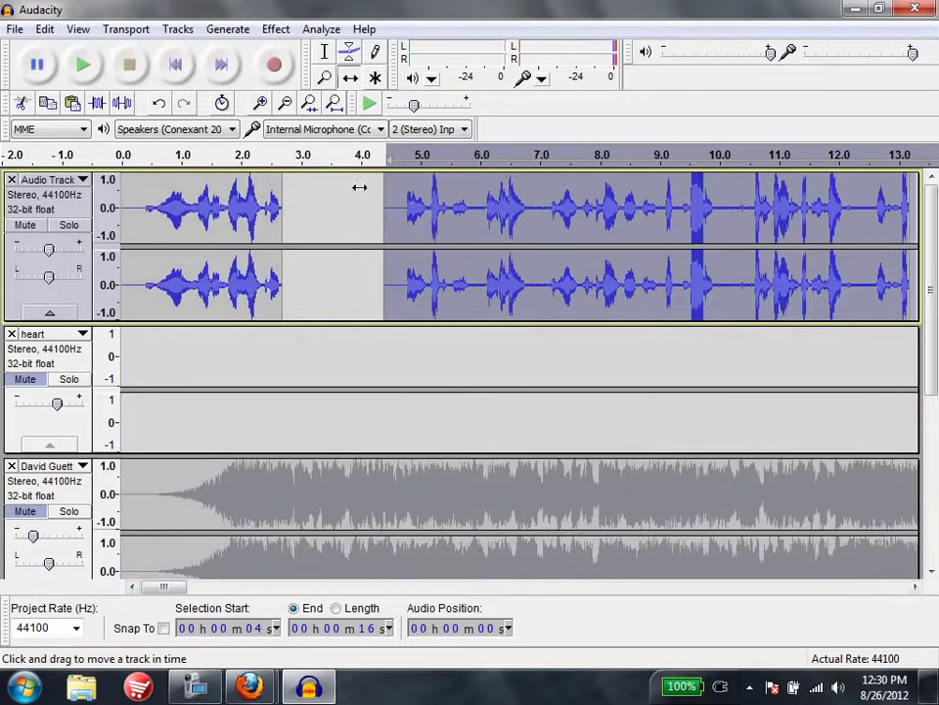
{"action": "left_click_drag", "start_coordinate": [398, 204], "coordinate": [302, 199]}
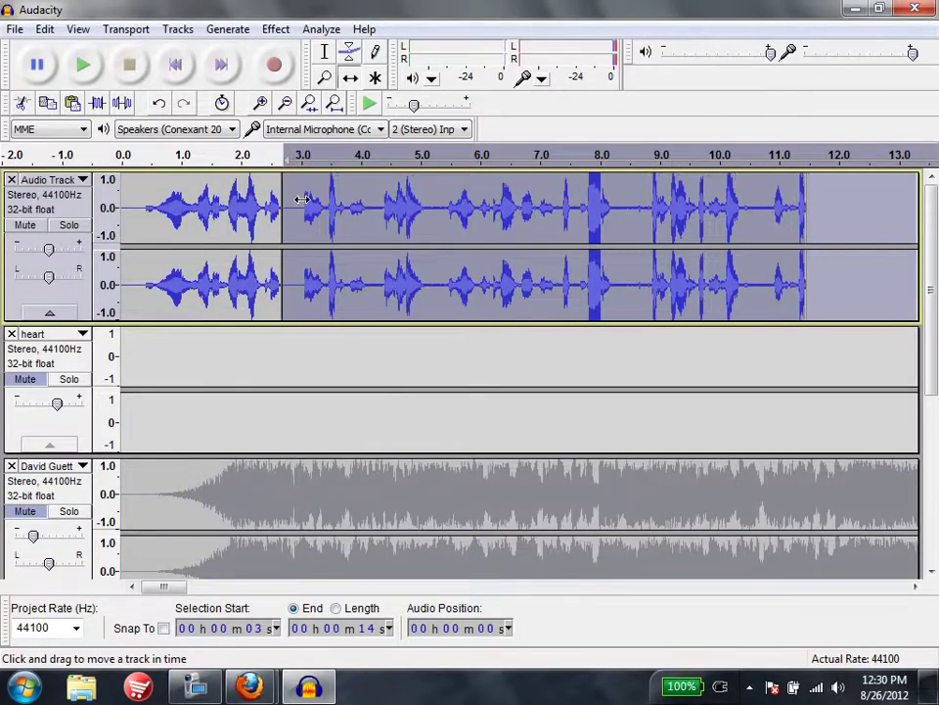
{"action": "left_click", "coordinate": [284, 106]}
{"action": "left_click", "coordinate": [283, 105]}
{"action": "left_click", "coordinate": [281, 108]}
{"action": "left_click", "coordinate": [281, 107]}
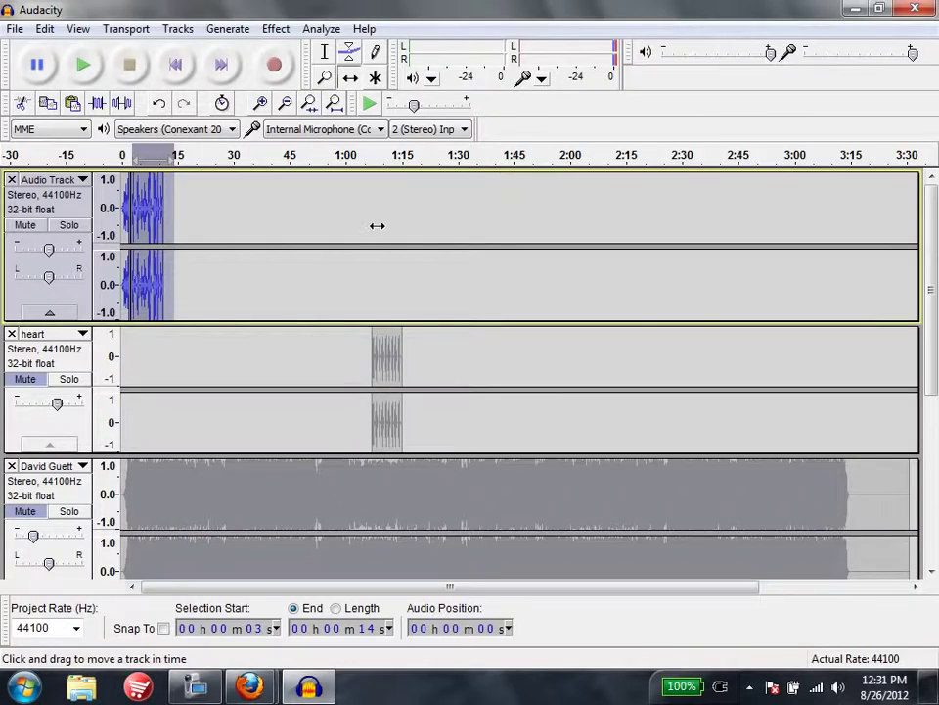
Turn the input volume down to 0.6 and the playback output volume to about 0.8
{"action": "left_click", "coordinate": [541, 78]}
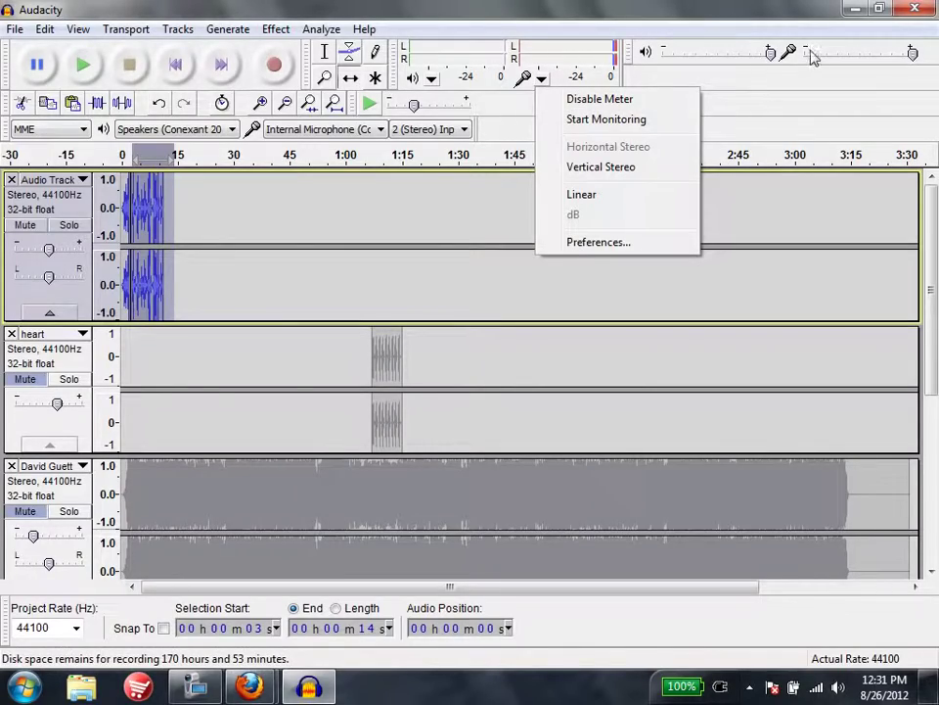
{"action": "left_click", "coordinate": [913, 56]}
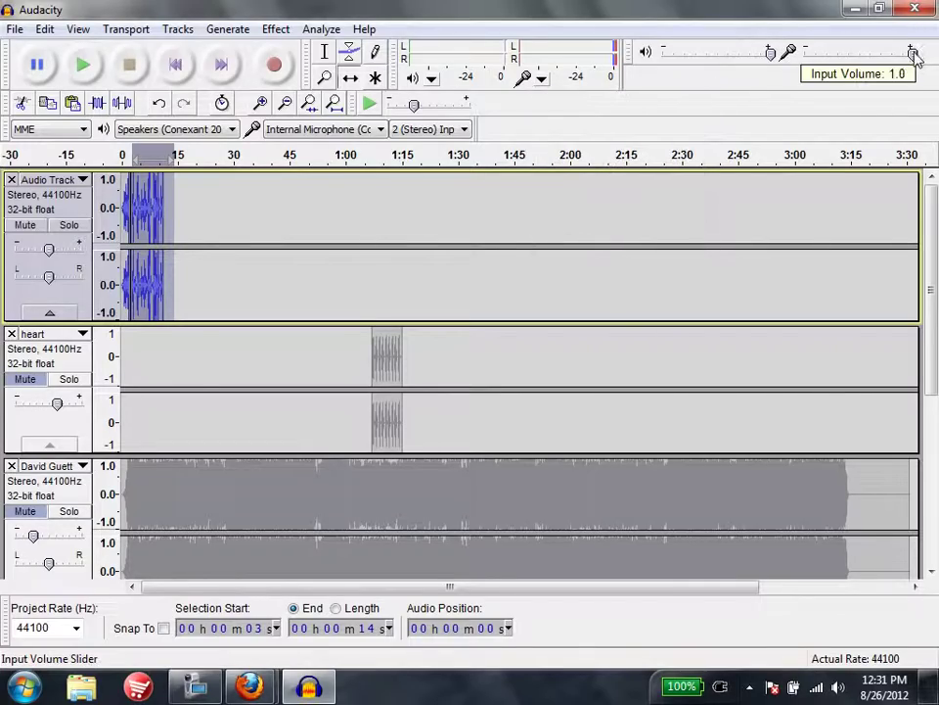
{"action": "left_click_drag", "start_coordinate": [912, 56], "coordinate": [868, 57]}
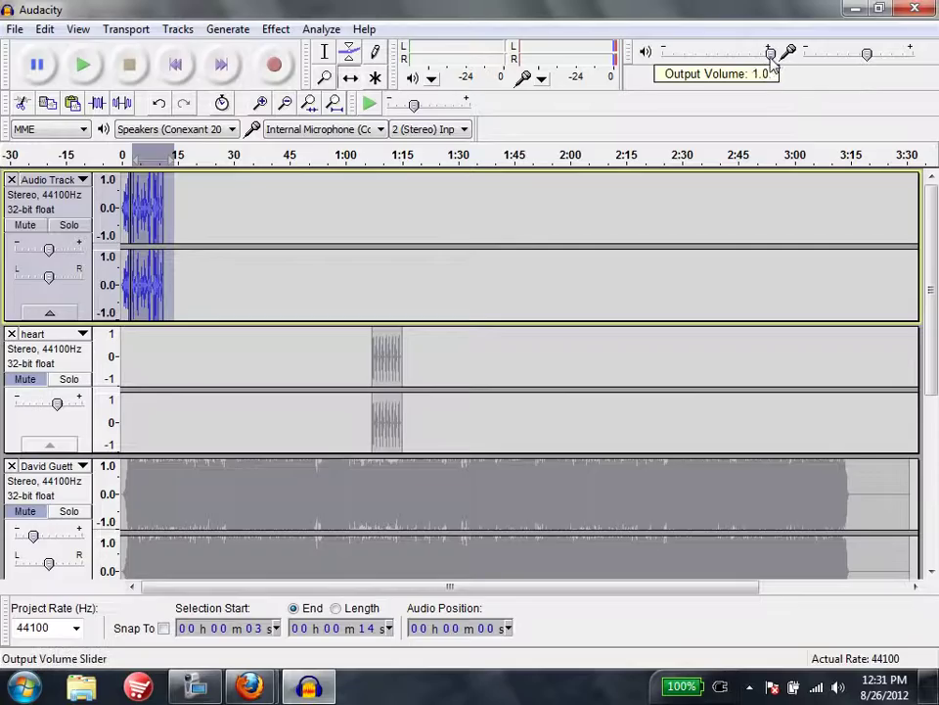
{"action": "left_click_drag", "start_coordinate": [771, 59], "coordinate": [748, 61]}
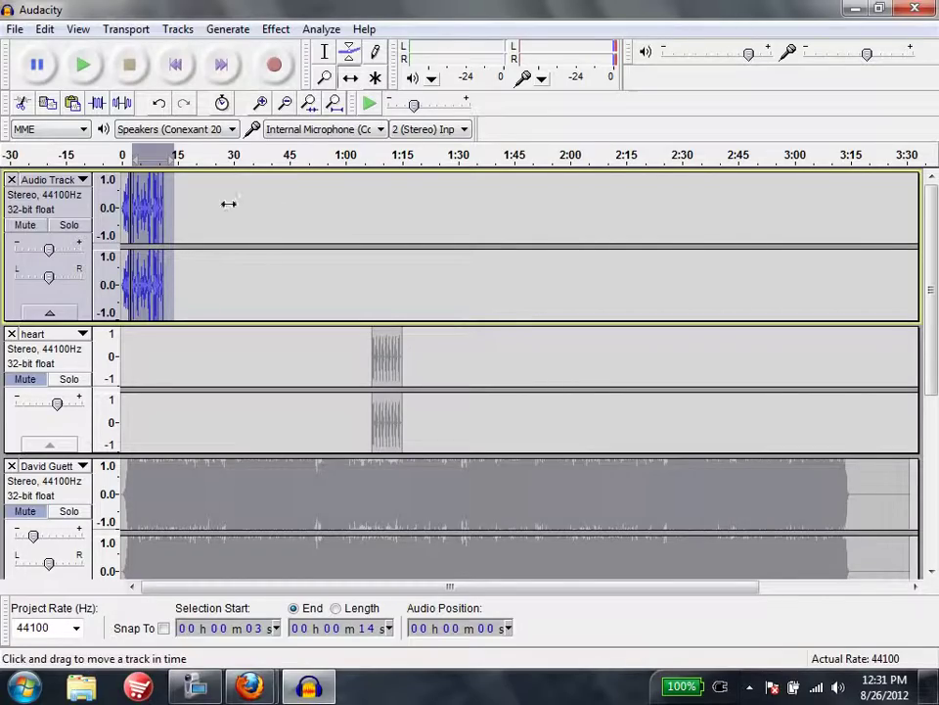
Unmute the heart track and select its heartbeat clip around 1:12–1:19
{"action": "left_click", "coordinate": [275, 30]}
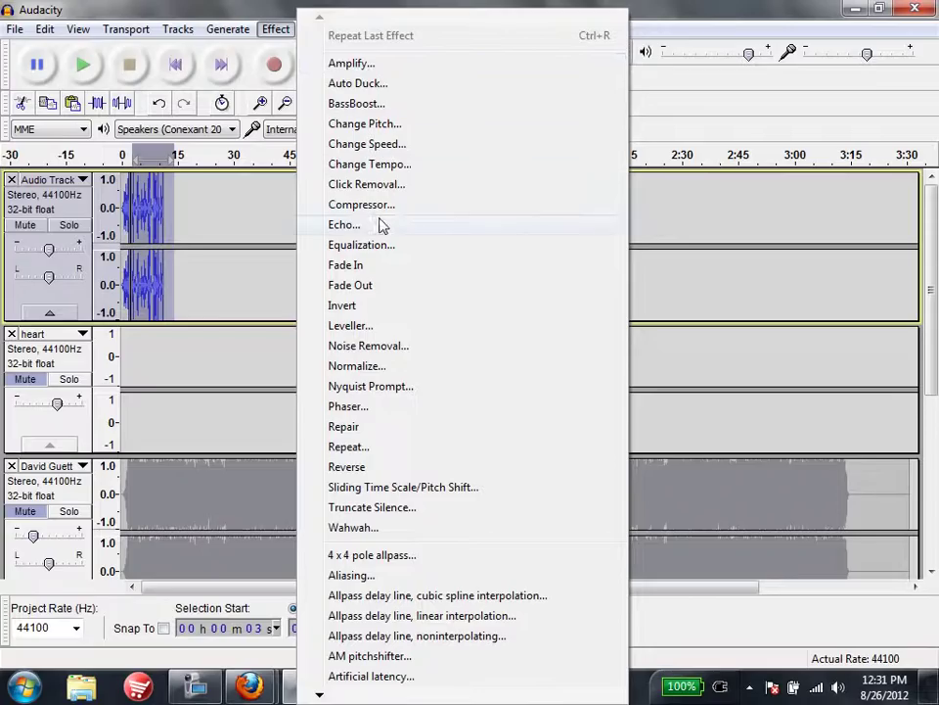
{"action": "left_click", "coordinate": [187, 204]}
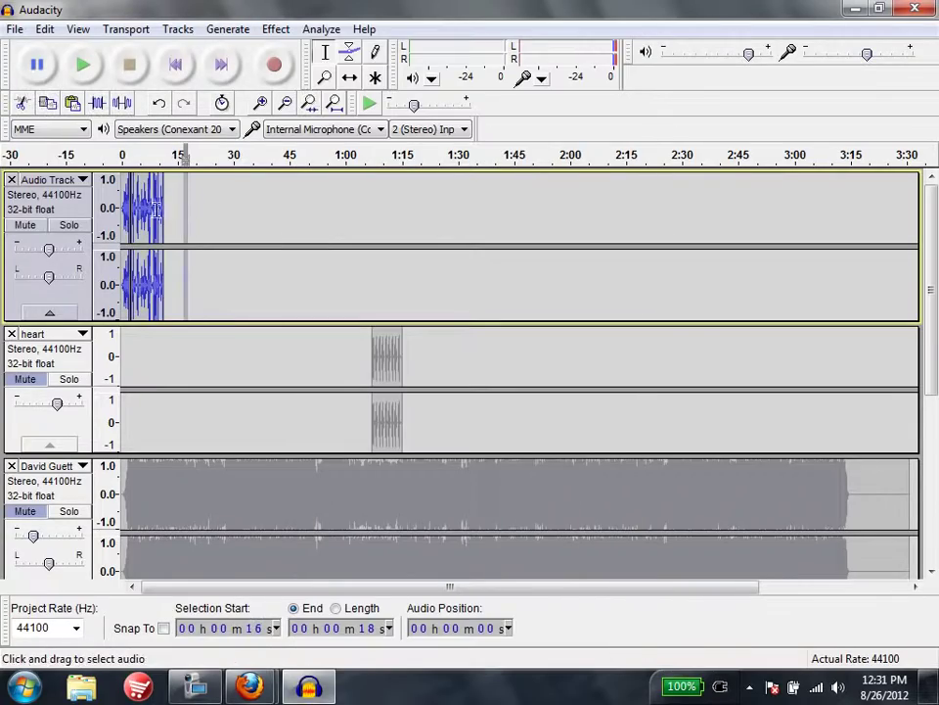
{"action": "left_click_drag", "start_coordinate": [182, 203], "coordinate": [164, 203]}
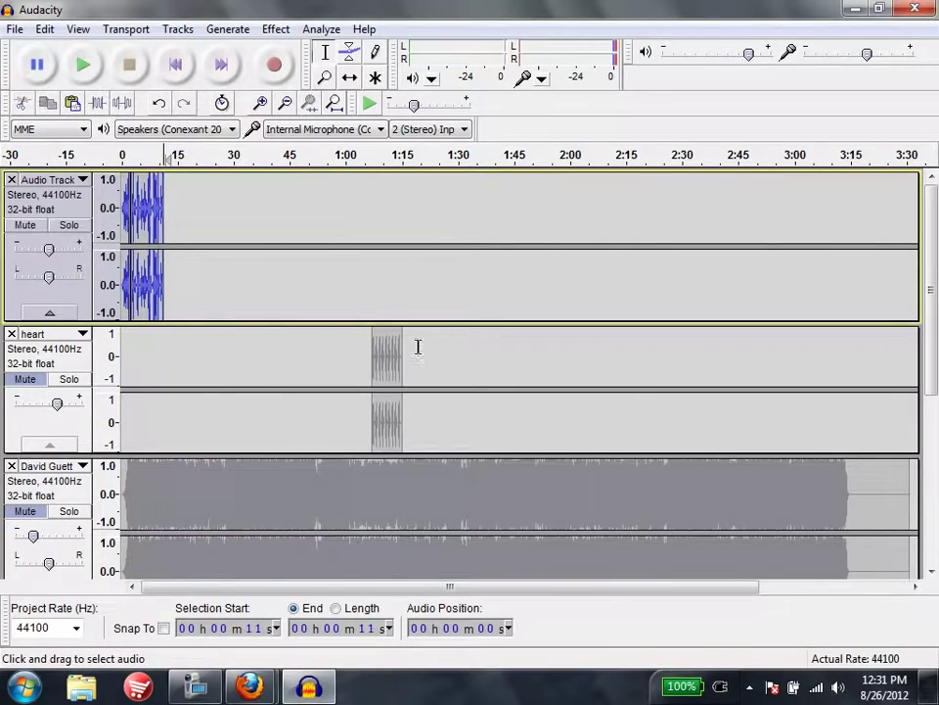
{"action": "left_click", "coordinate": [25, 383]}
{"action": "left_click_drag", "start_coordinate": [417, 362], "coordinate": [372, 356]}
Extend the selection to 1:07, enter 25 as the Echo delay time, then close Echo
{"action": "left_click", "coordinate": [275, 29]}
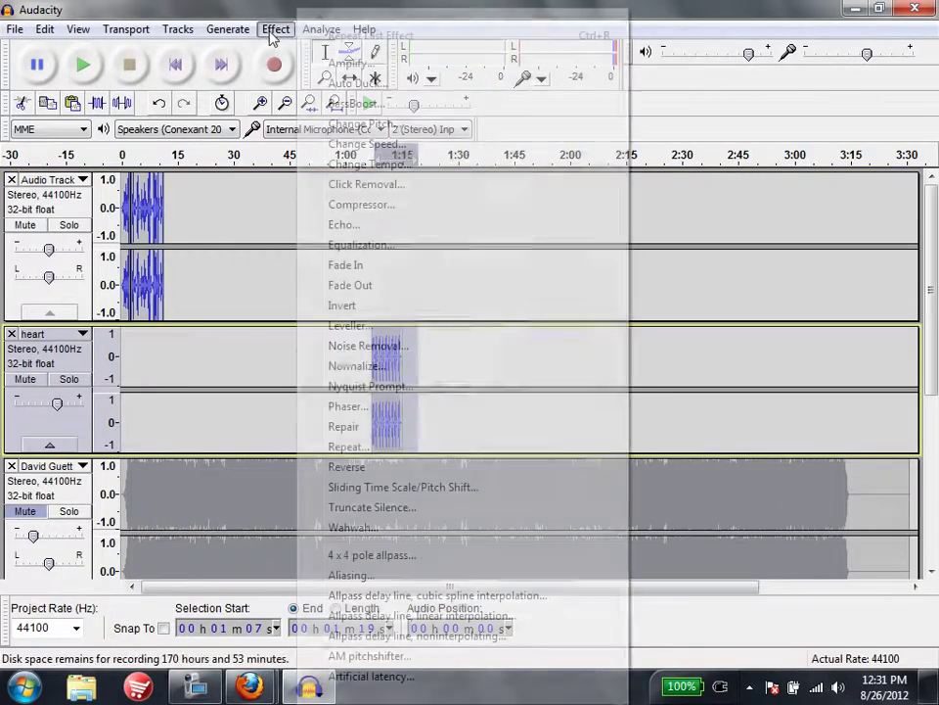
{"action": "left_click", "coordinate": [354, 228]}
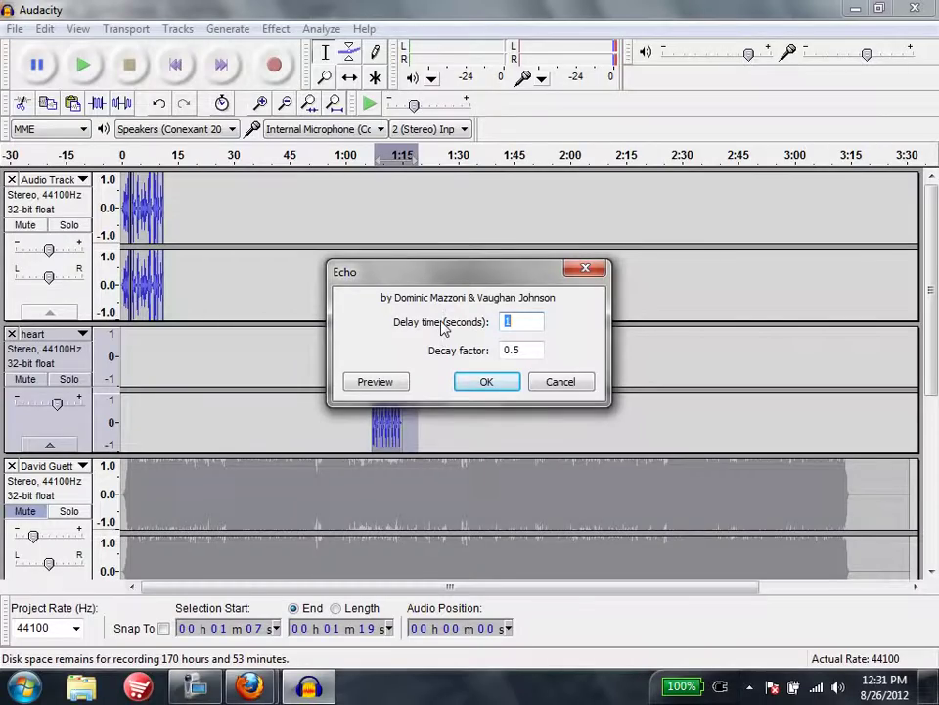
{"action": "type", "text": "25"}
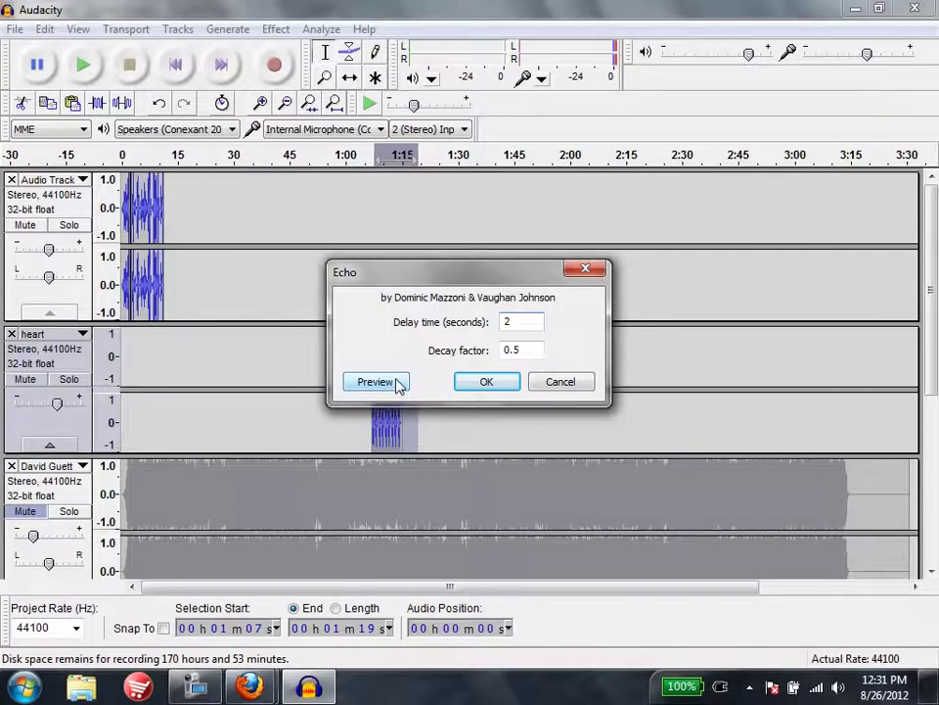
{"action": "left_click", "coordinate": [551, 391]}
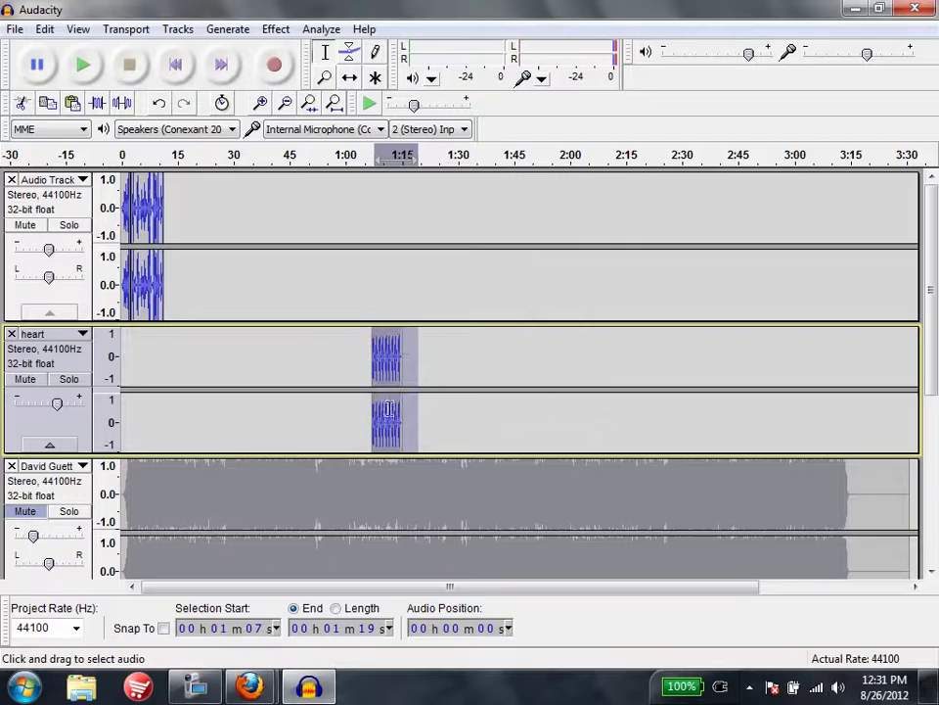
Mute the voice and heart tracks, unmute the song, and select its last four seconds
{"action": "left_click", "coordinate": [309, 299]}
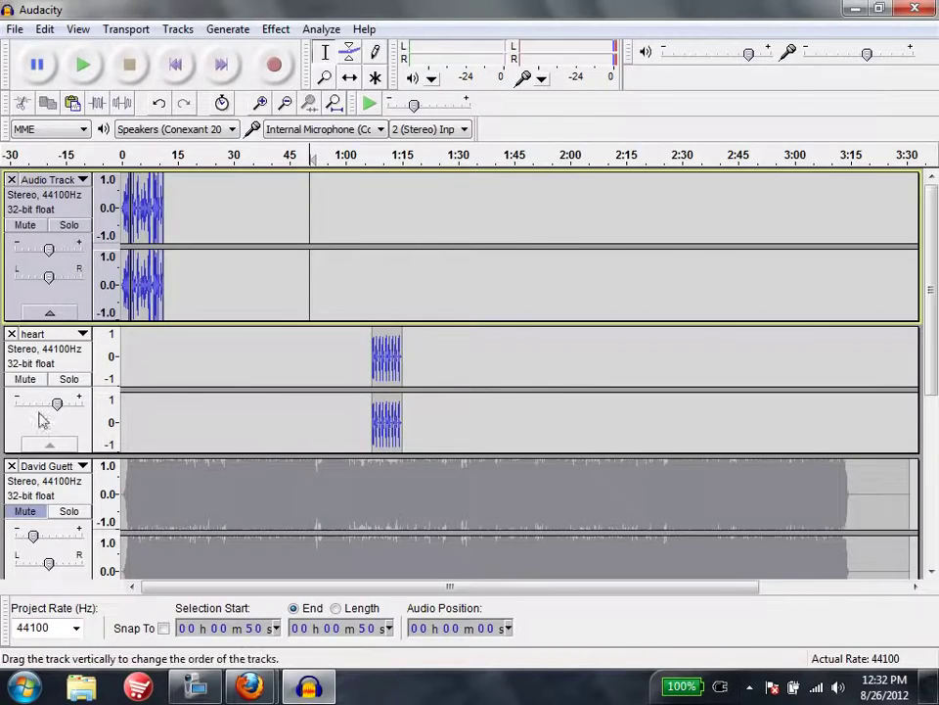
{"action": "left_click", "coordinate": [24, 379]}
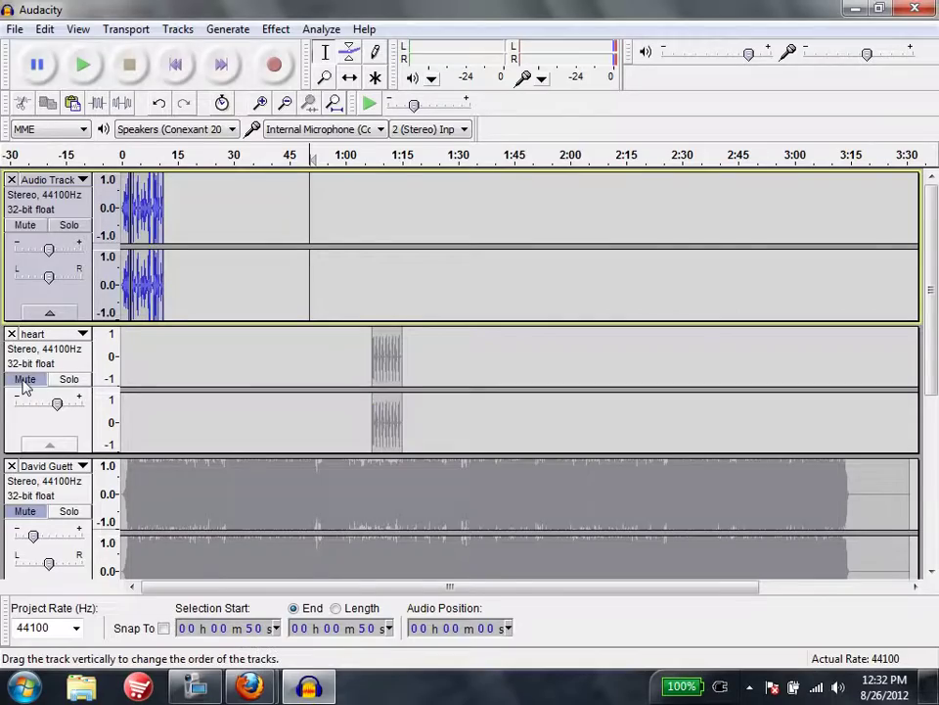
{"action": "left_click", "coordinate": [25, 224]}
{"action": "left_click", "coordinate": [25, 511]}
{"action": "left_click", "coordinate": [19, 529]}
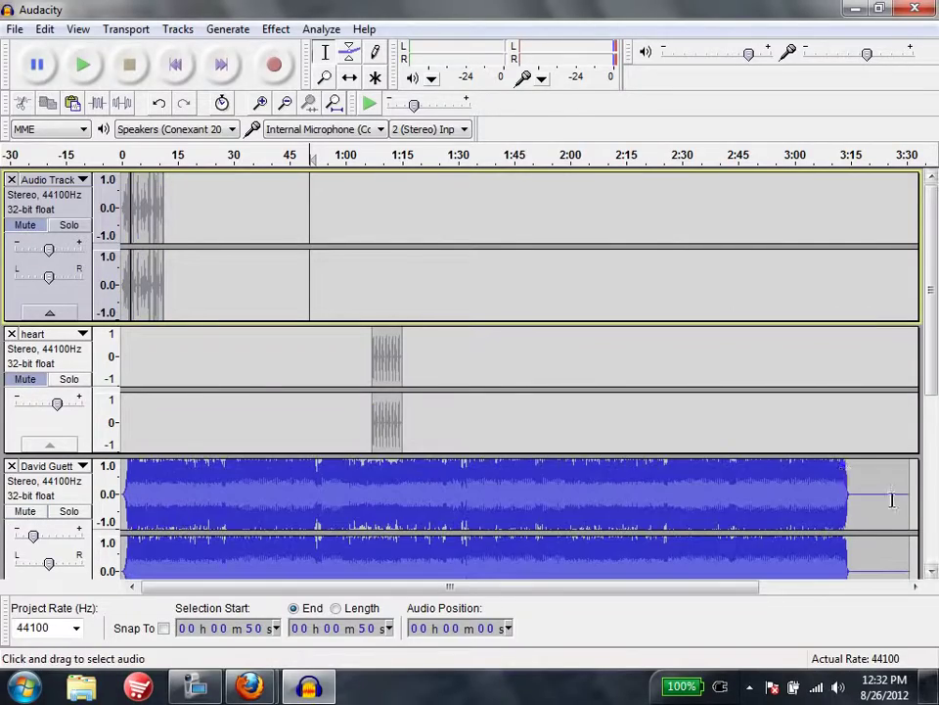
{"action": "left_click_drag", "start_coordinate": [852, 486], "coordinate": [836, 484]}
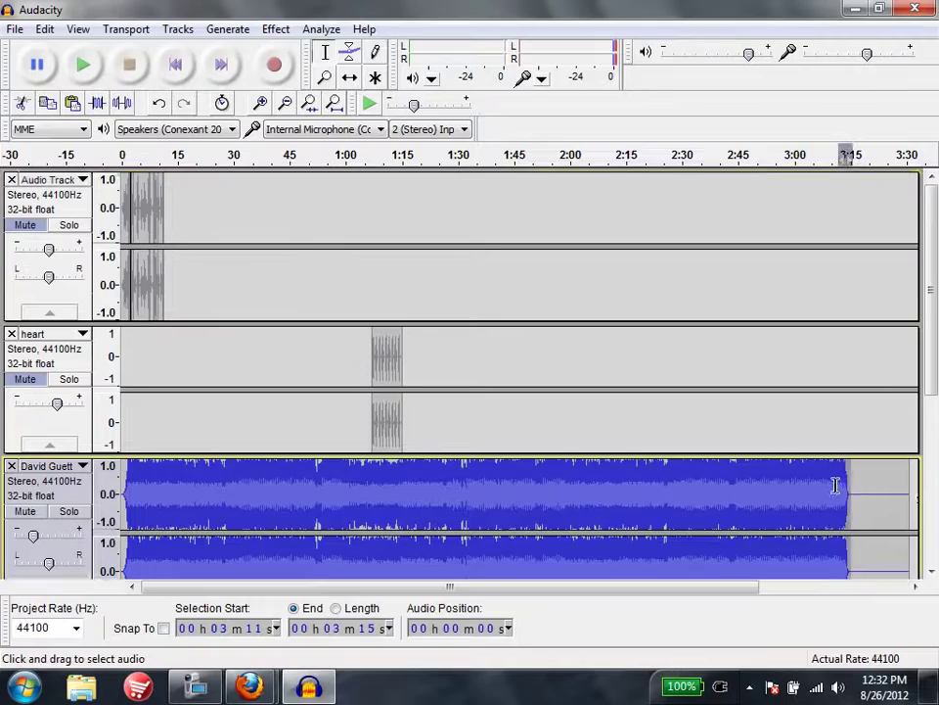
{"action": "scroll", "coordinate": [841, 479], "scroll_direction": "down", "scroll_amount": 1}
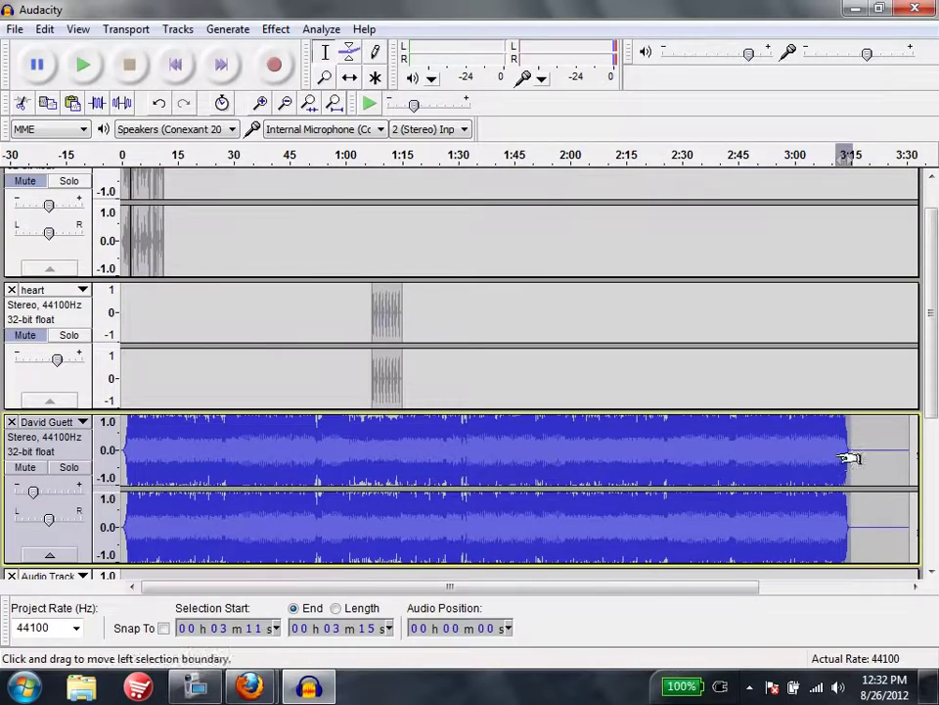
Apply Fade Out to the song's last four seconds and Fade In to its first three
{"action": "left_click", "coordinate": [276, 29]}
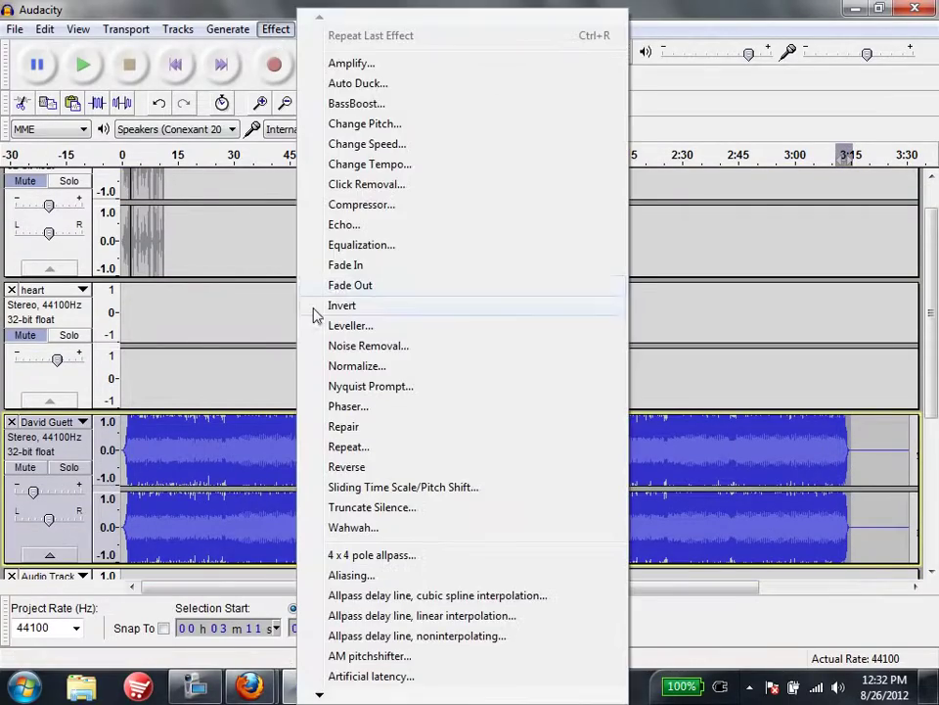
{"action": "left_click", "coordinate": [332, 287]}
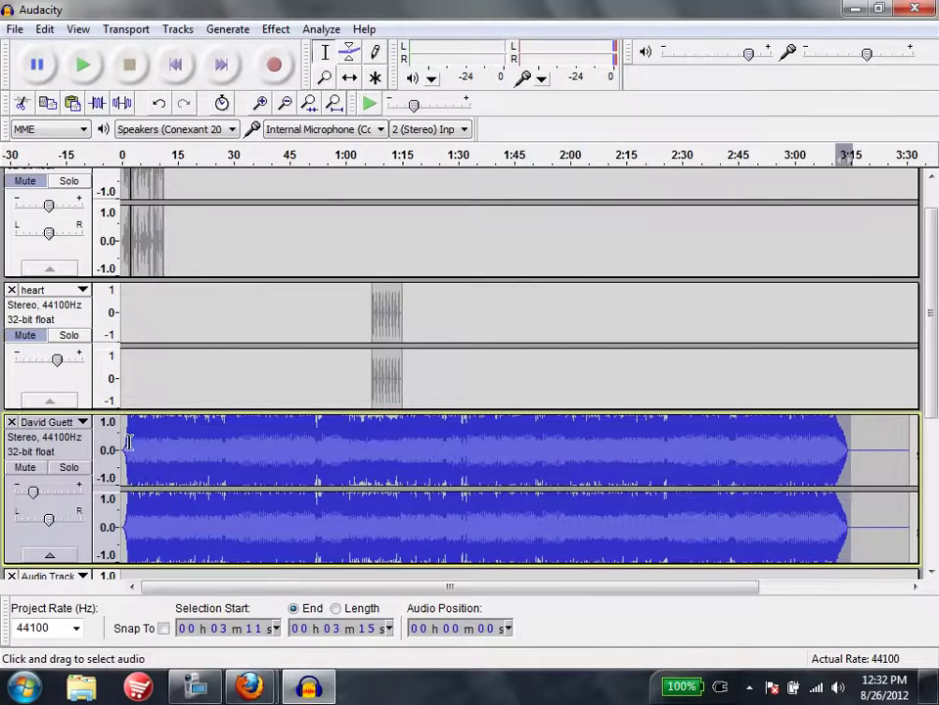
{"action": "left_click_drag", "start_coordinate": [127, 443], "coordinate": [116, 450]}
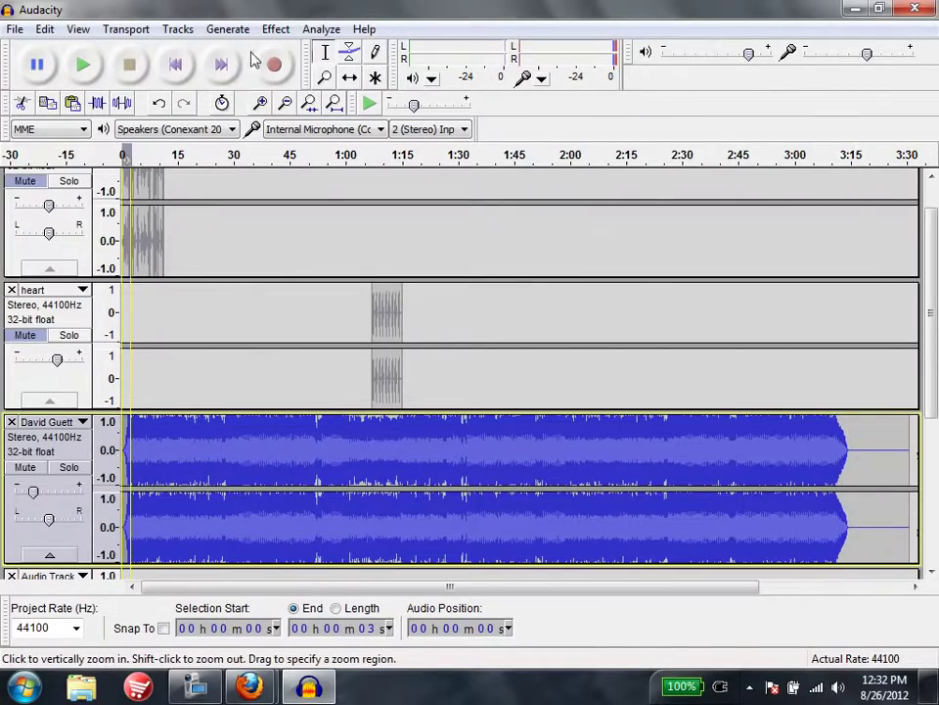
{"action": "left_click", "coordinate": [275, 29]}
{"action": "left_click", "coordinate": [342, 264]}
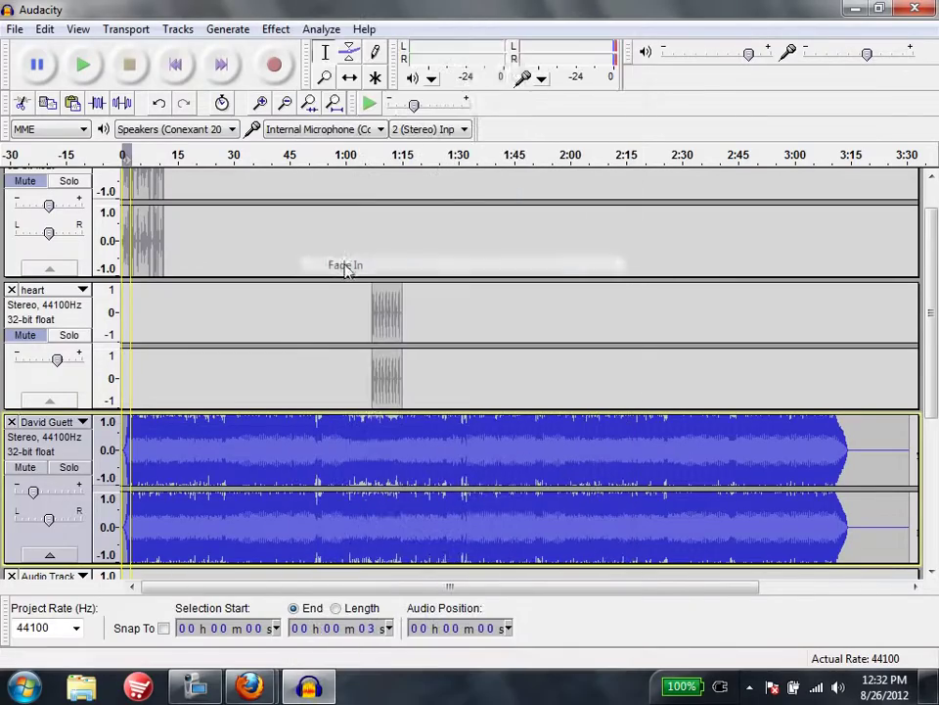
{"action": "left_click", "coordinate": [275, 30]}
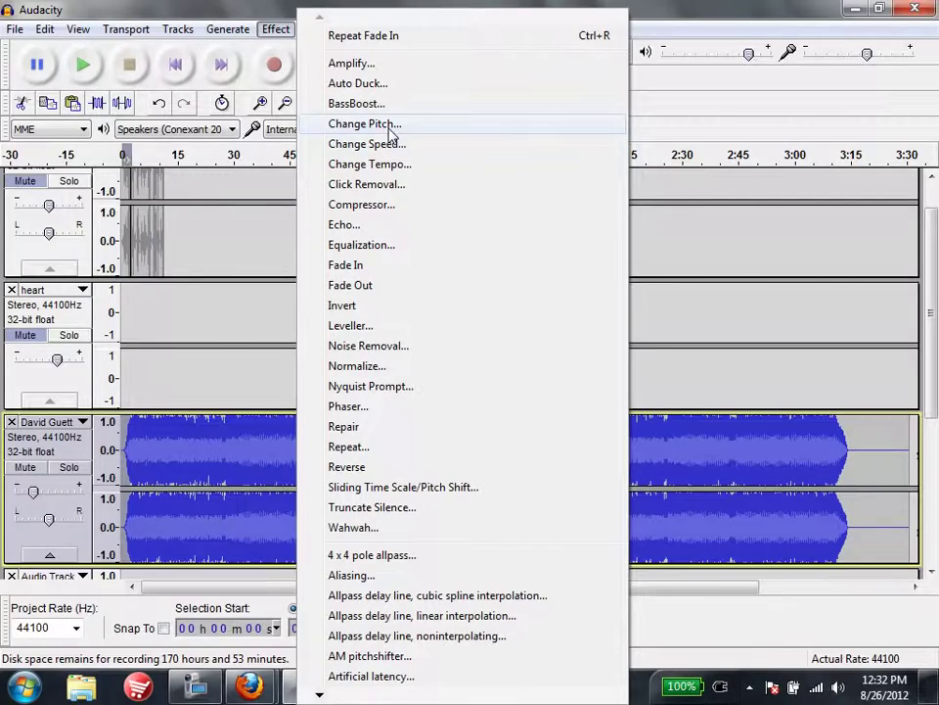
{"action": "left_click", "coordinate": [253, 247]}
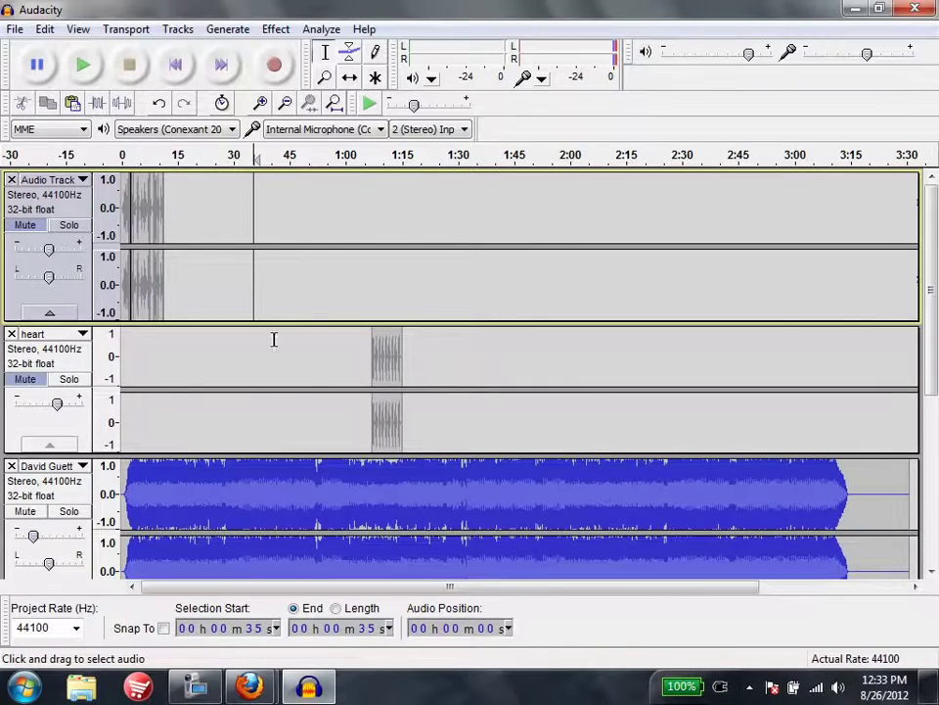
{"action": "left_click", "coordinate": [15, 31]}
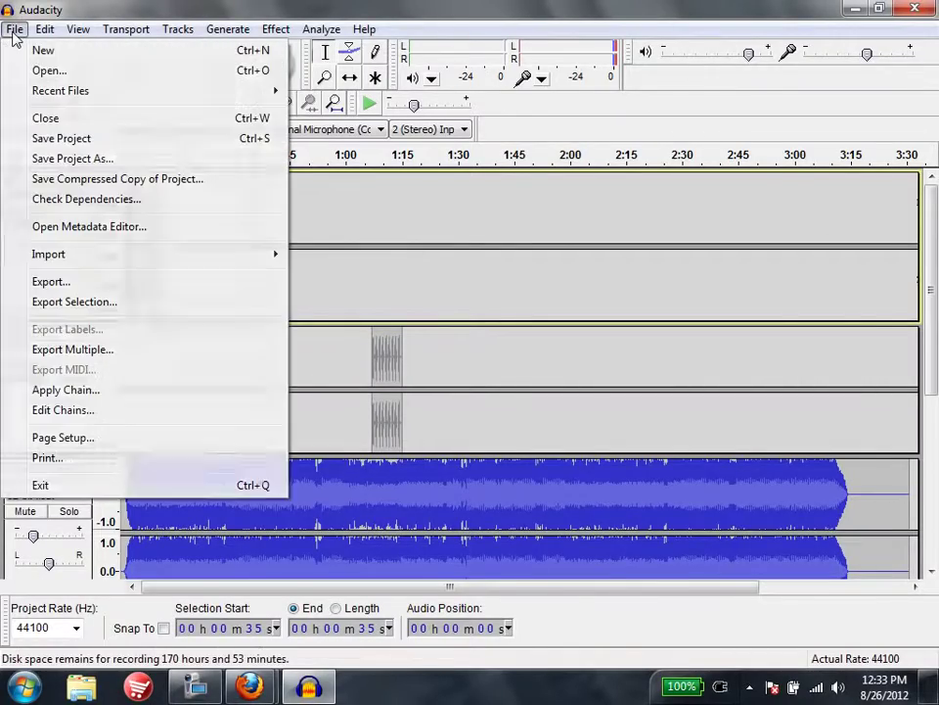
{"action": "left_click", "coordinate": [59, 158]}
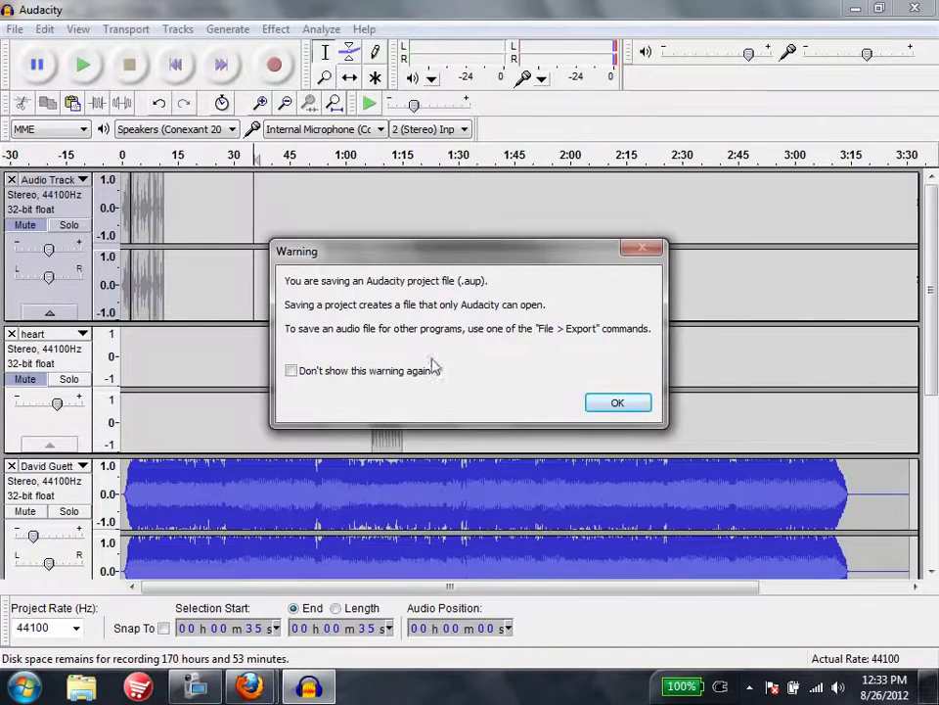
{"action": "left_click", "coordinate": [619, 405]}
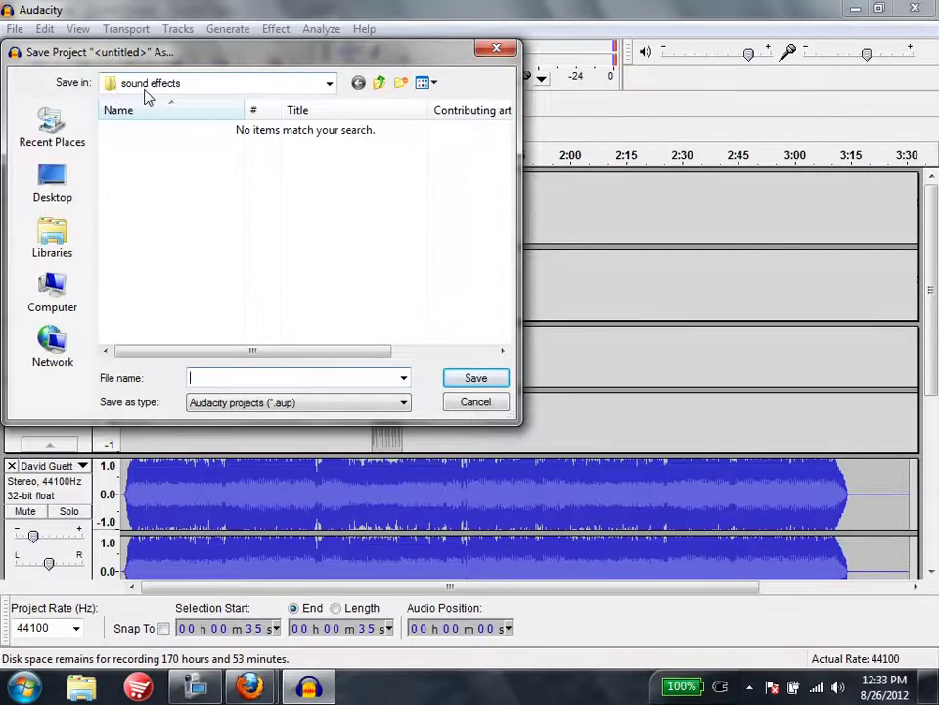
{"action": "left_click", "coordinate": [494, 52]}
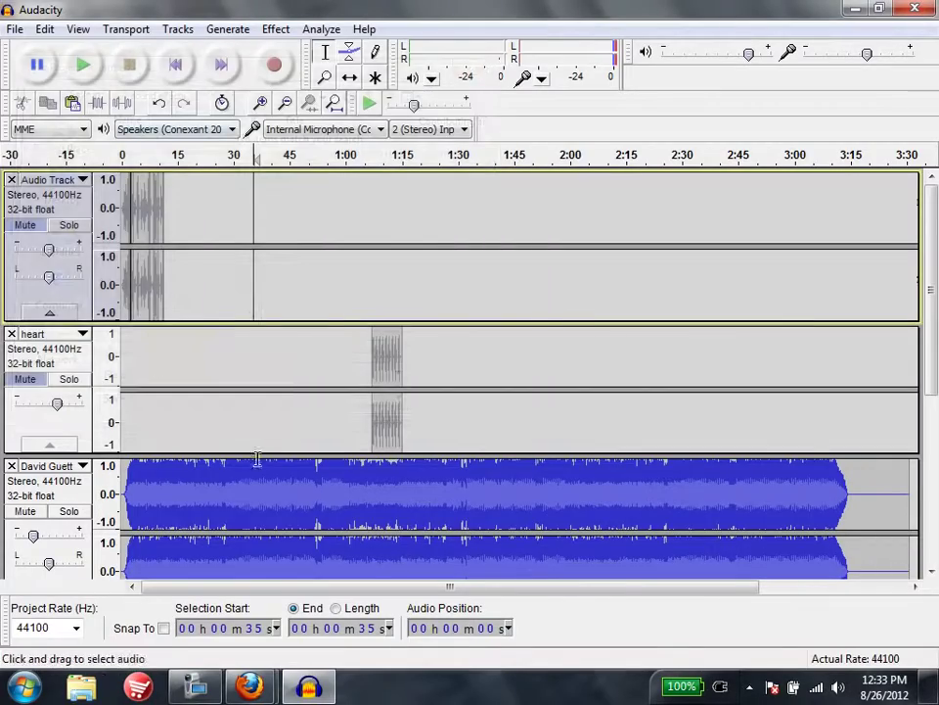
{"action": "left_click", "coordinate": [14, 29]}
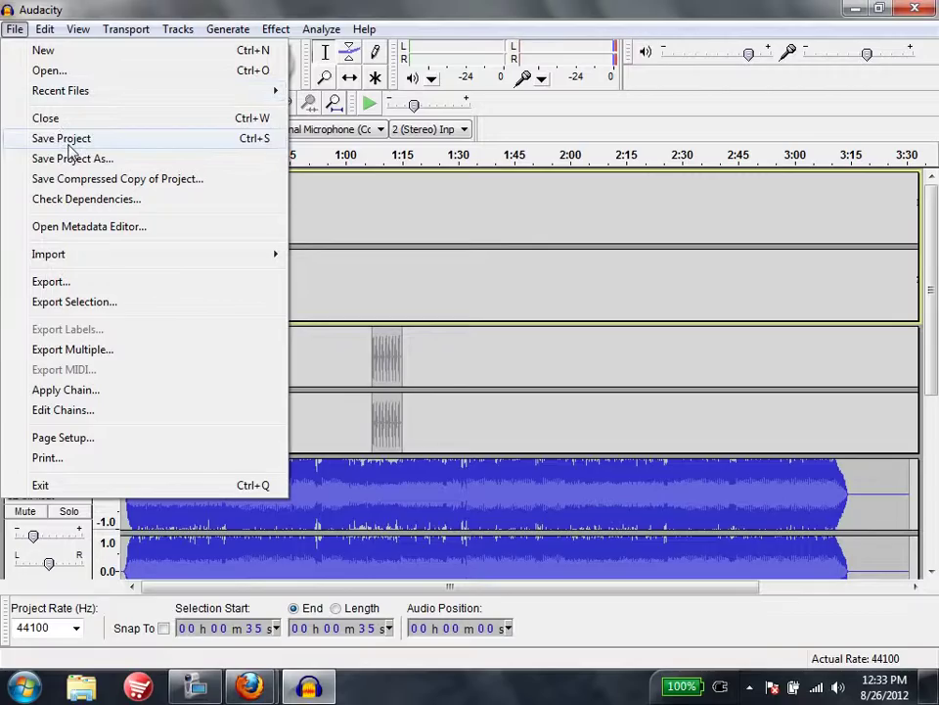
{"action": "left_click", "coordinate": [456, 217]}
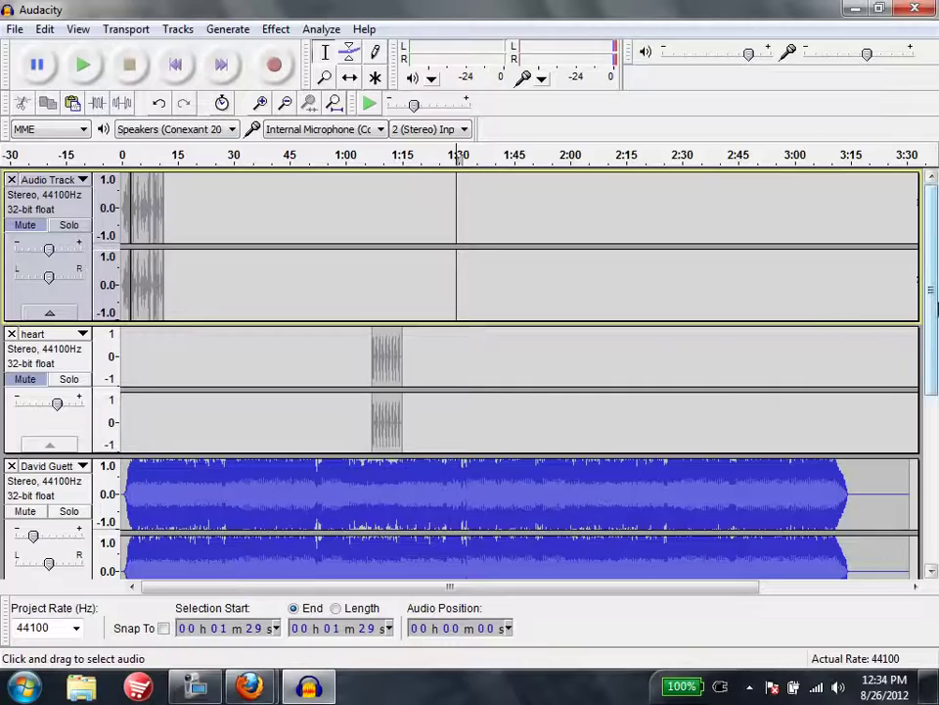
{"action": "left_click_drag", "start_coordinate": [933, 294], "coordinate": [934, 373]}
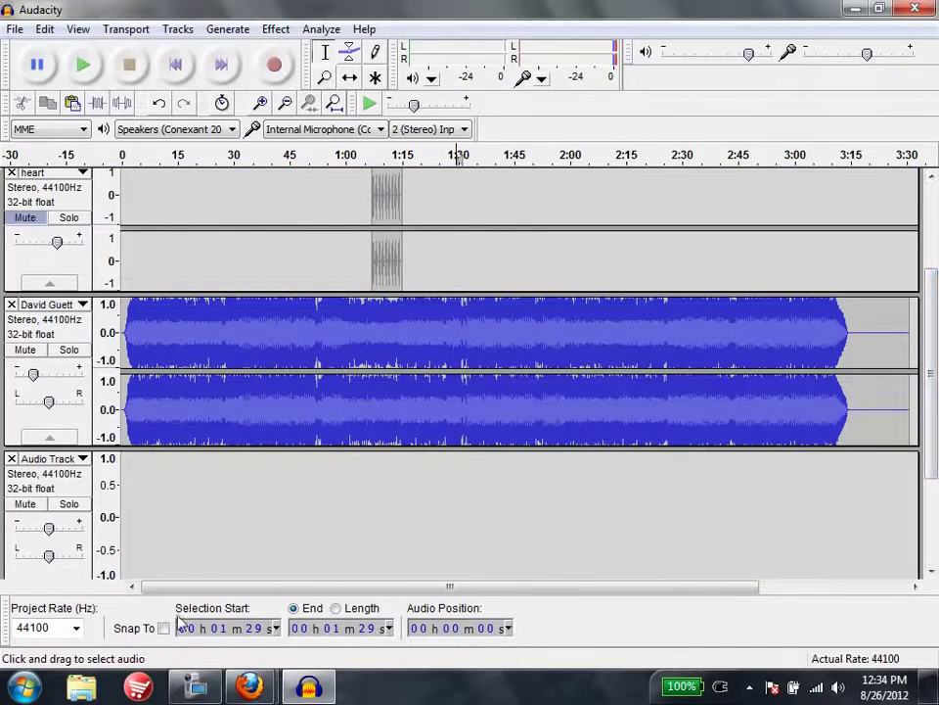
{"action": "left_click", "coordinate": [336, 609]}
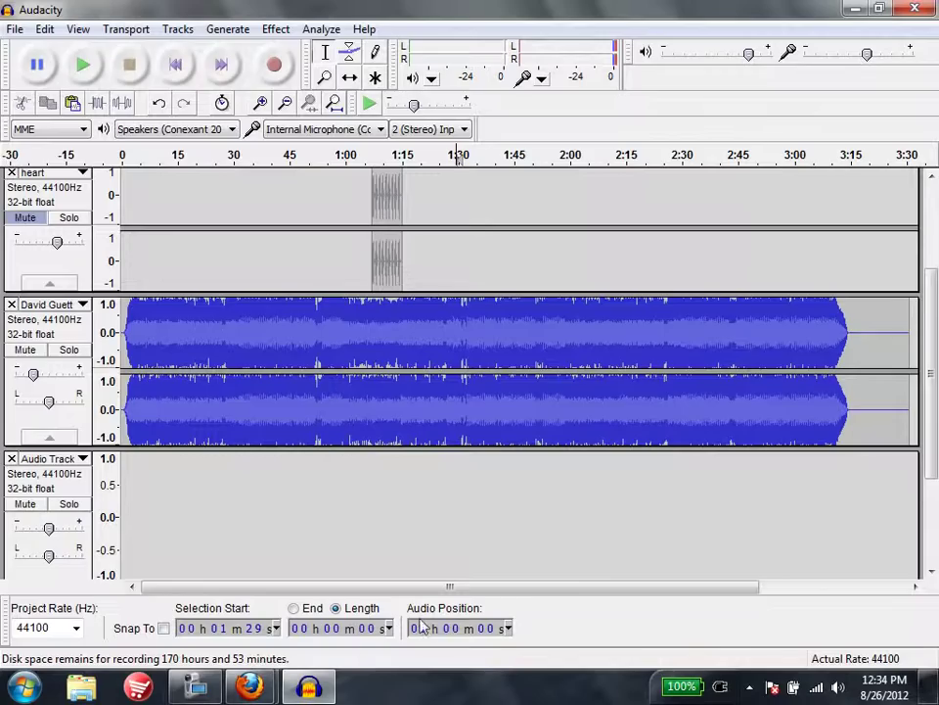
{"action": "left_click", "coordinate": [129, 325]}
{"action": "scroll", "coordinate": [332, 472], "scroll_direction": "down", "scroll_amount": 2}
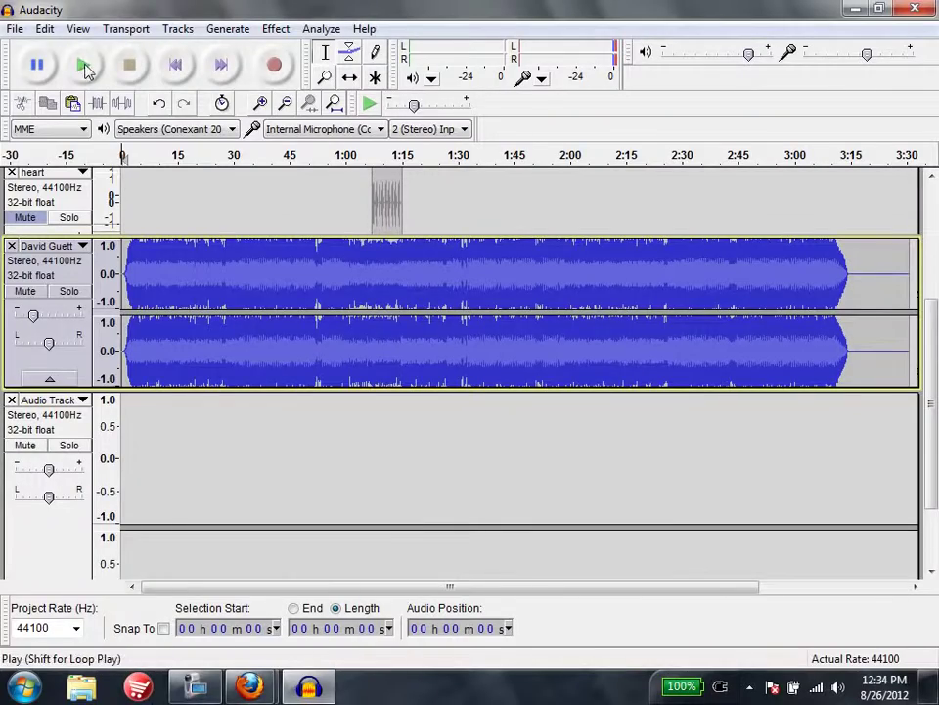
{"action": "left_click", "coordinate": [84, 67]}
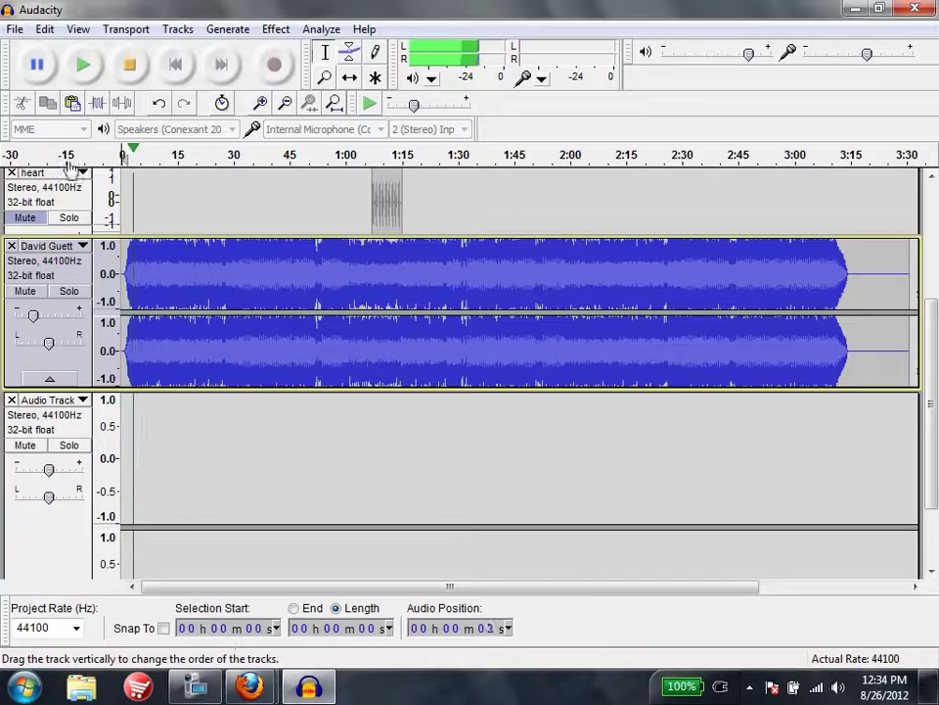
{"action": "left_click", "coordinate": [130, 64]}
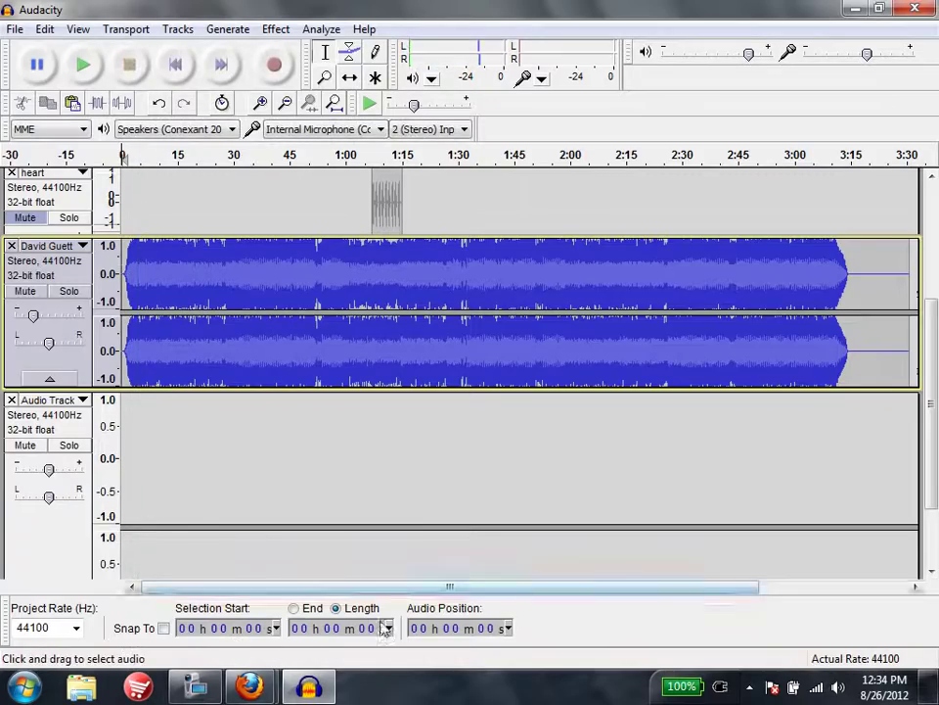
{"action": "left_click", "coordinate": [275, 630]}
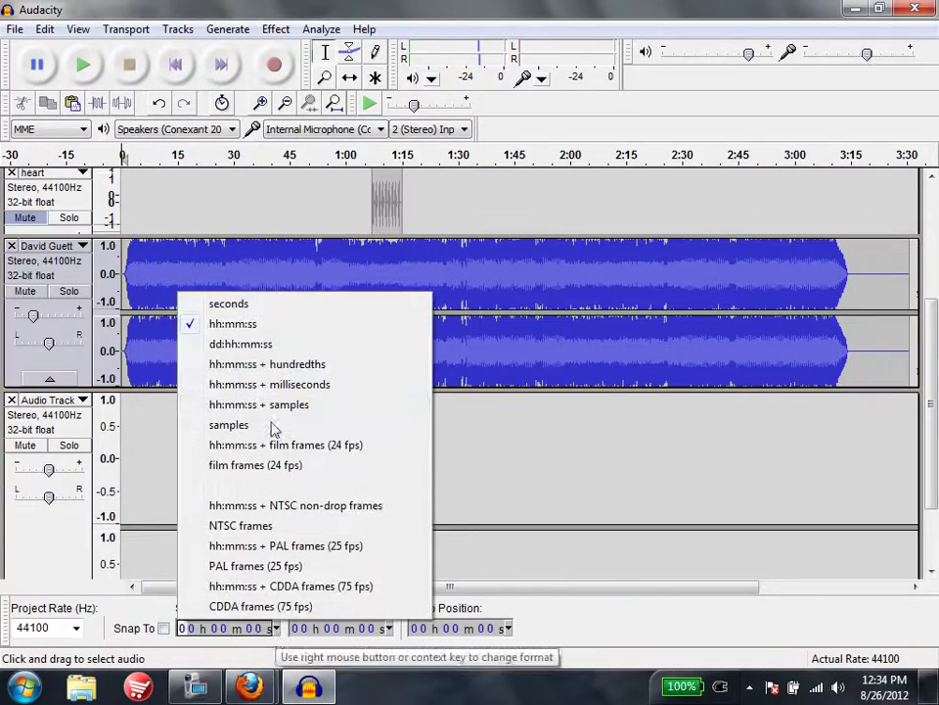
{"action": "left_click", "coordinate": [643, 472]}
{"action": "left_click", "coordinate": [643, 471]}
{"action": "scroll", "coordinate": [296, 497], "scroll_direction": "down", "scroll_amount": 2}
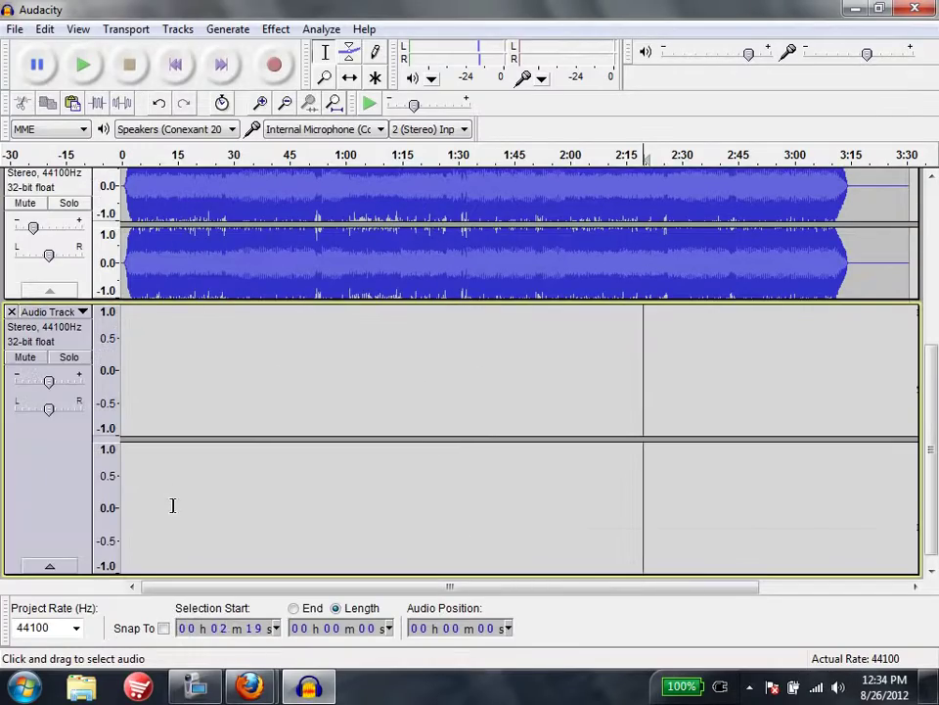
{"action": "scroll", "coordinate": [172, 503], "scroll_direction": "up", "scroll_amount": 6}
{"action": "scroll", "coordinate": [172, 503], "scroll_direction": "up", "scroll_amount": 1}
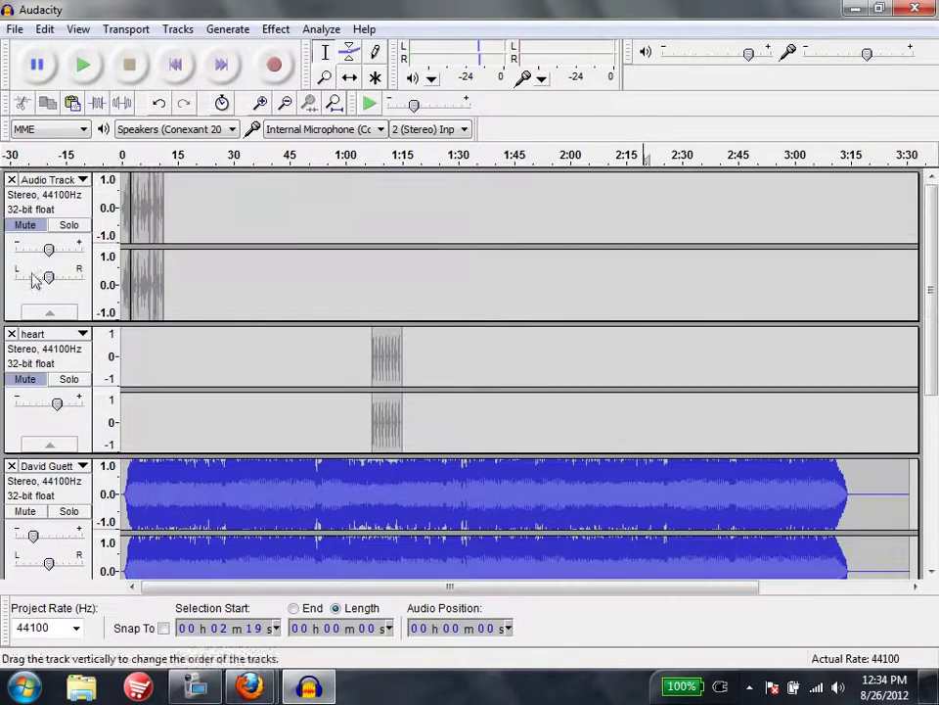
{"action": "left_click", "coordinate": [14, 31]}
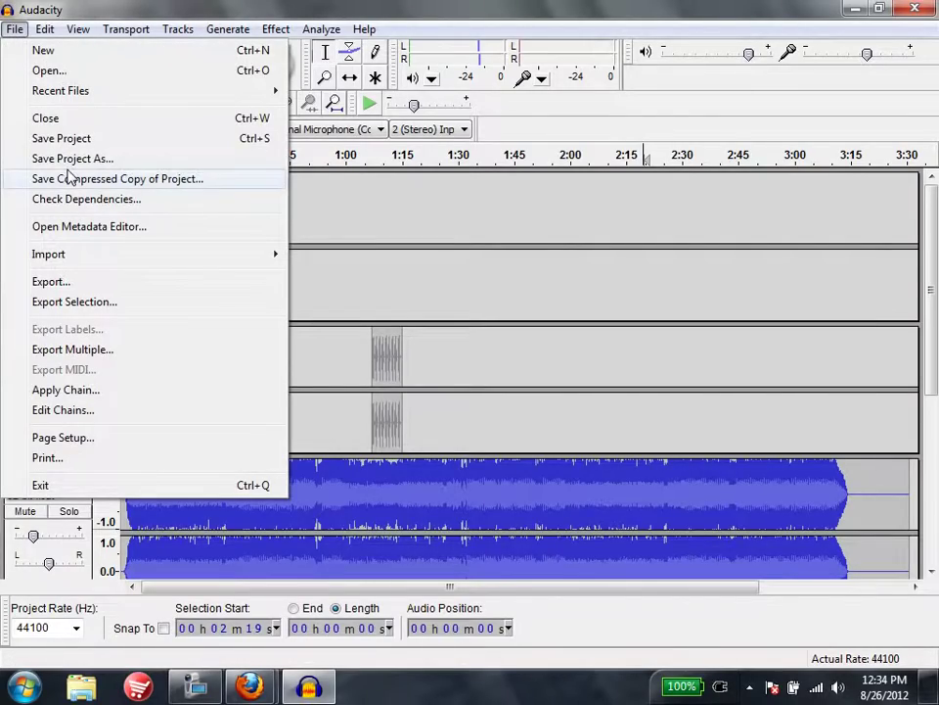
{"action": "left_click", "coordinate": [49, 282]}
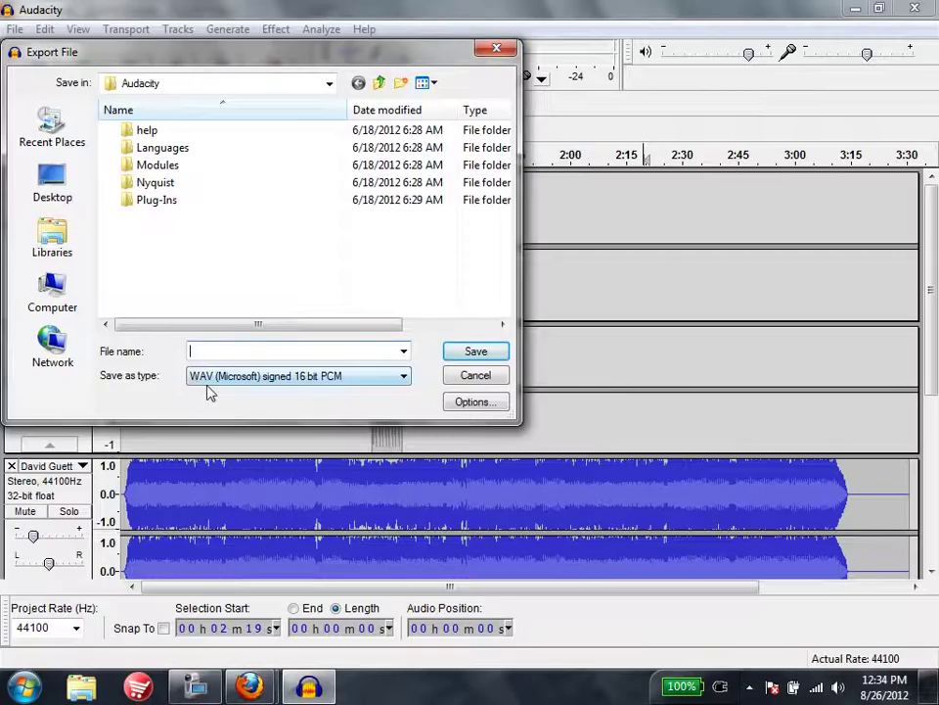
{"action": "left_click", "coordinate": [403, 378]}
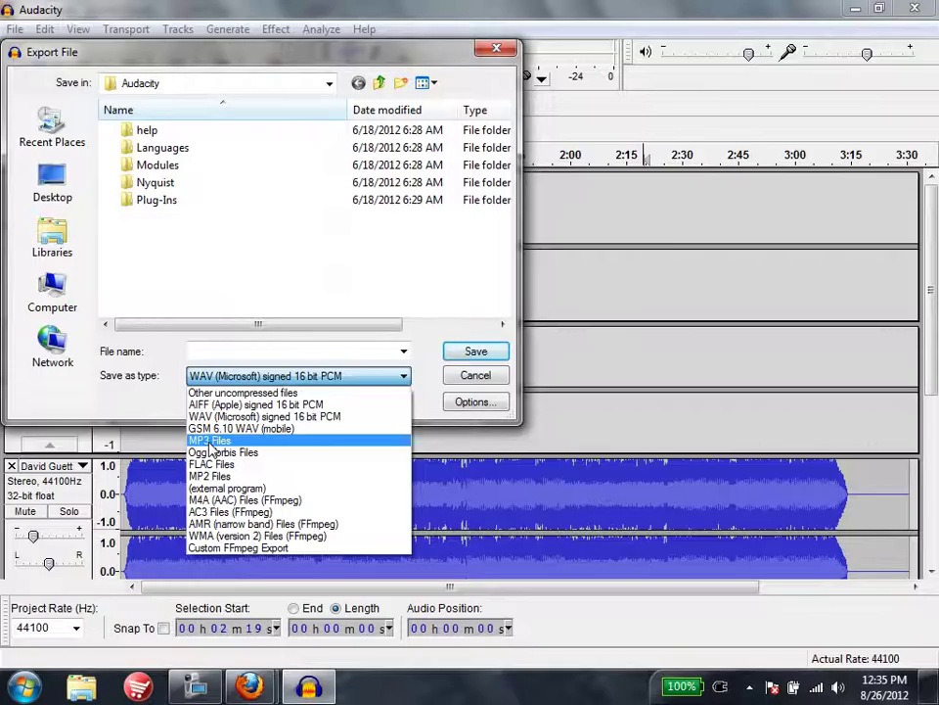
{"action": "left_click", "coordinate": [210, 442]}
{"action": "left_click", "coordinate": [207, 352]}
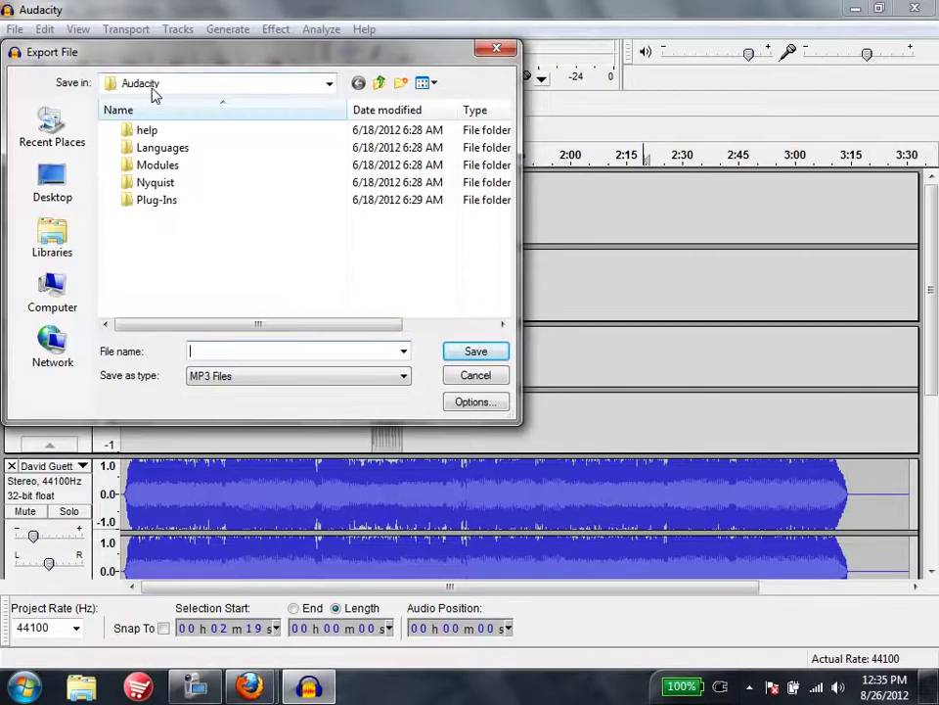
{"action": "left_click", "coordinate": [329, 85]}
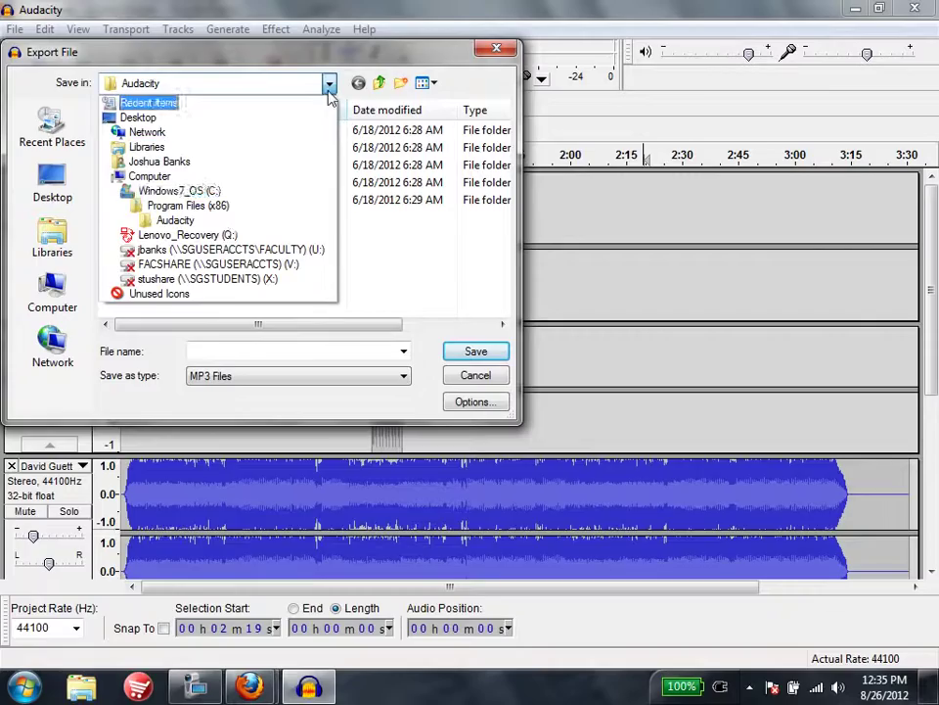
{"action": "left_click", "coordinate": [330, 88]}
{"action": "left_click", "coordinate": [496, 51]}
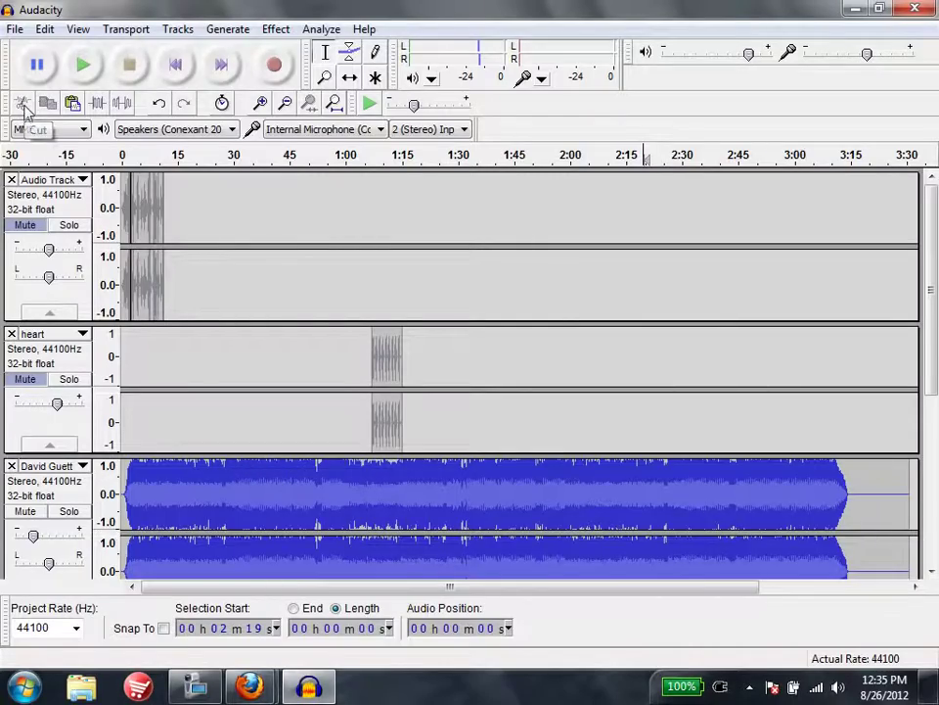
With the cursor at 1:45 in the voice track, add a new empty audio track (Ctrl+Shift+N)
{"action": "left_click", "coordinate": [43, 30]}
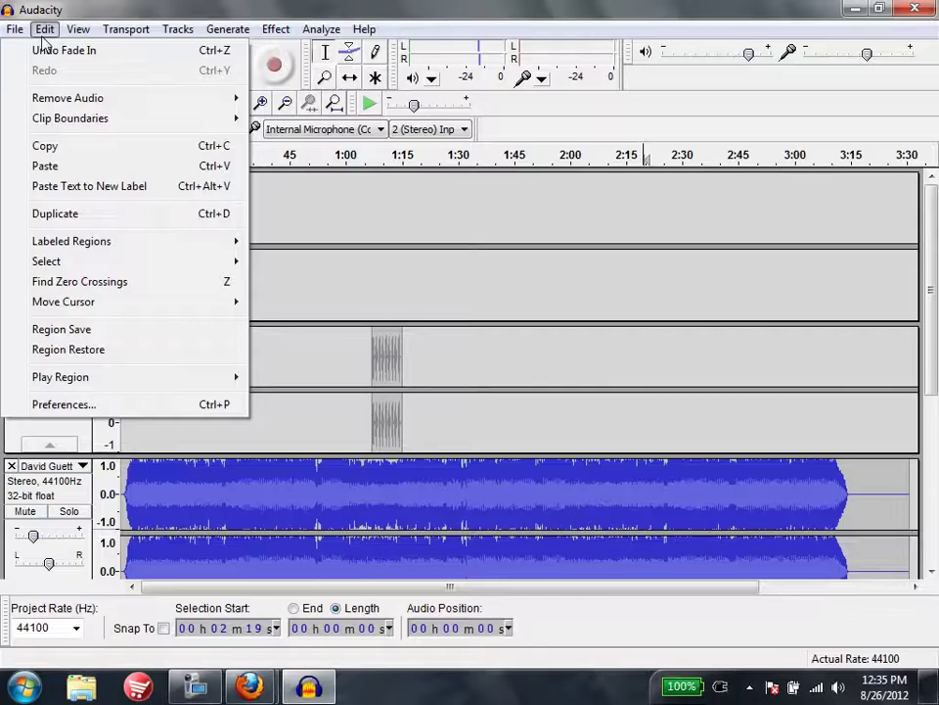
{"action": "mouse_move", "coordinate": [78, 28]}
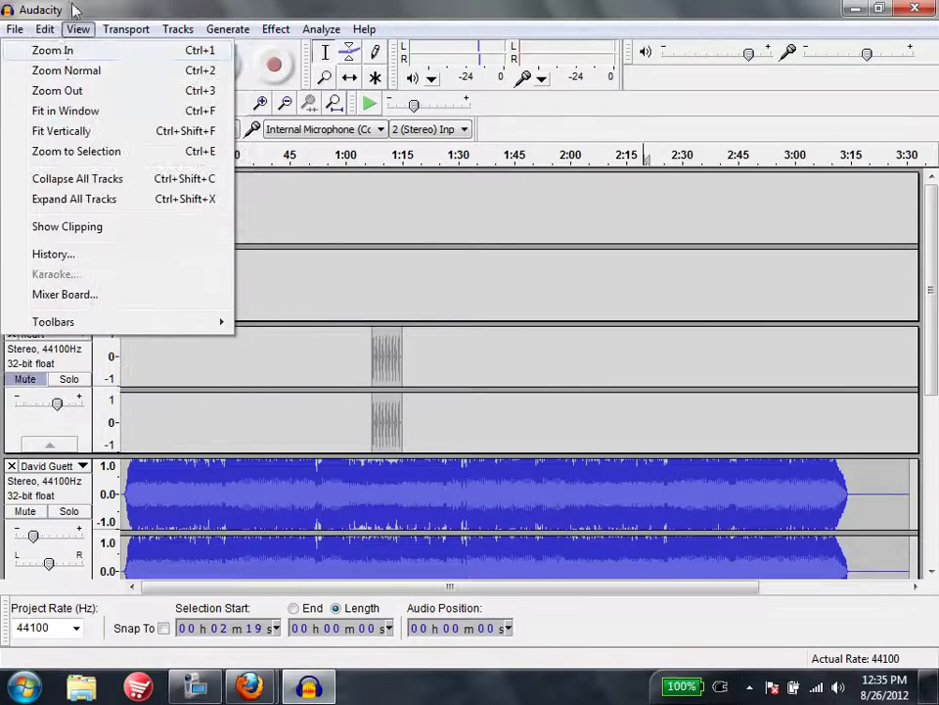
{"action": "mouse_move", "coordinate": [46, 30]}
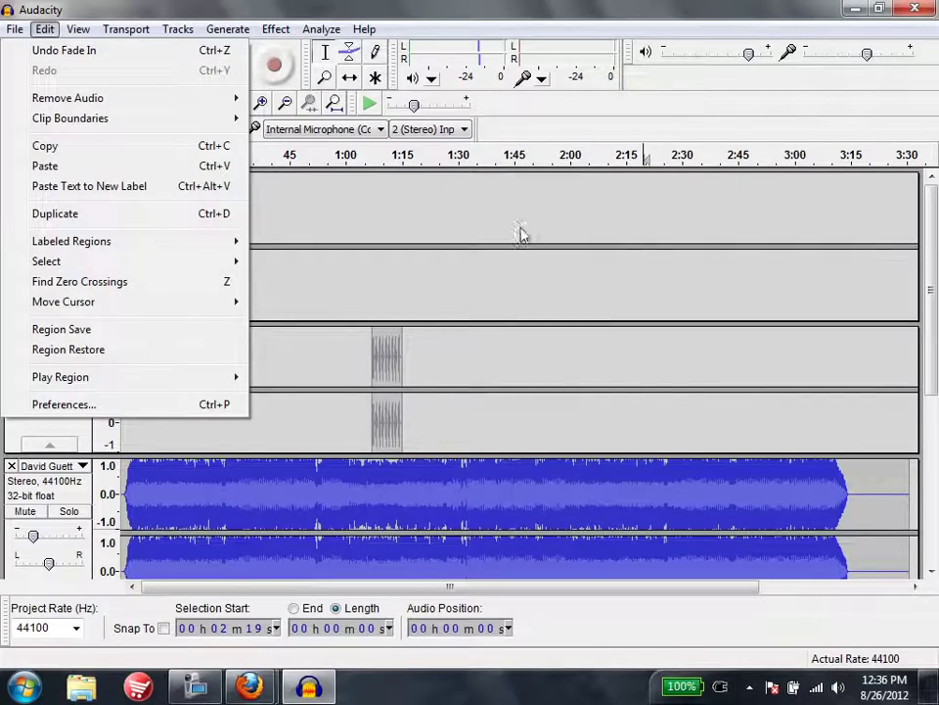
{"action": "left_click", "coordinate": [519, 273]}
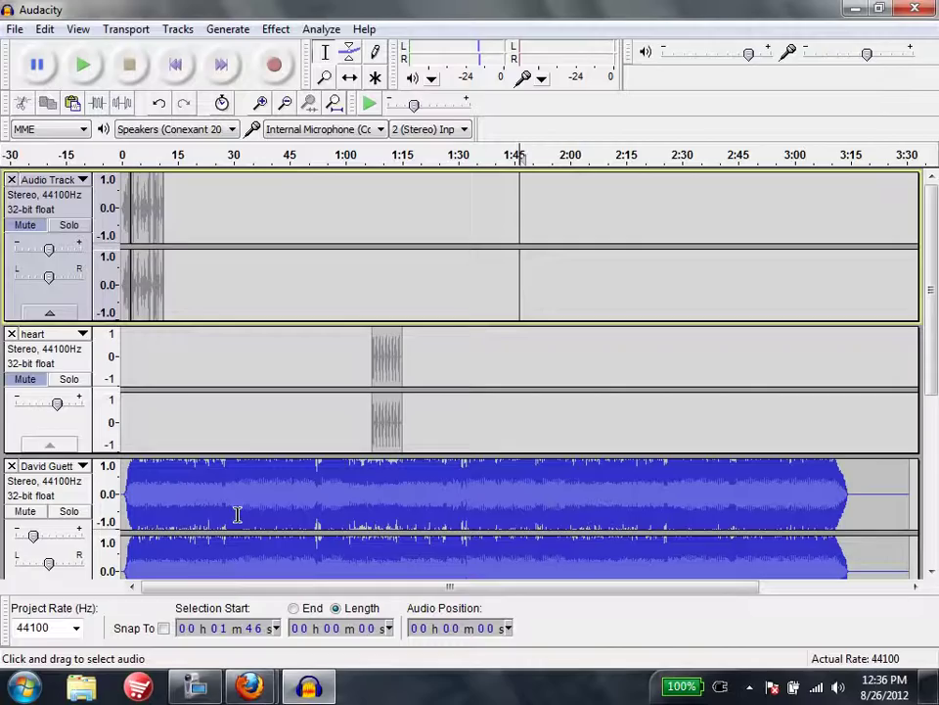
{"action": "key", "text": "ctrl+shift+n"}
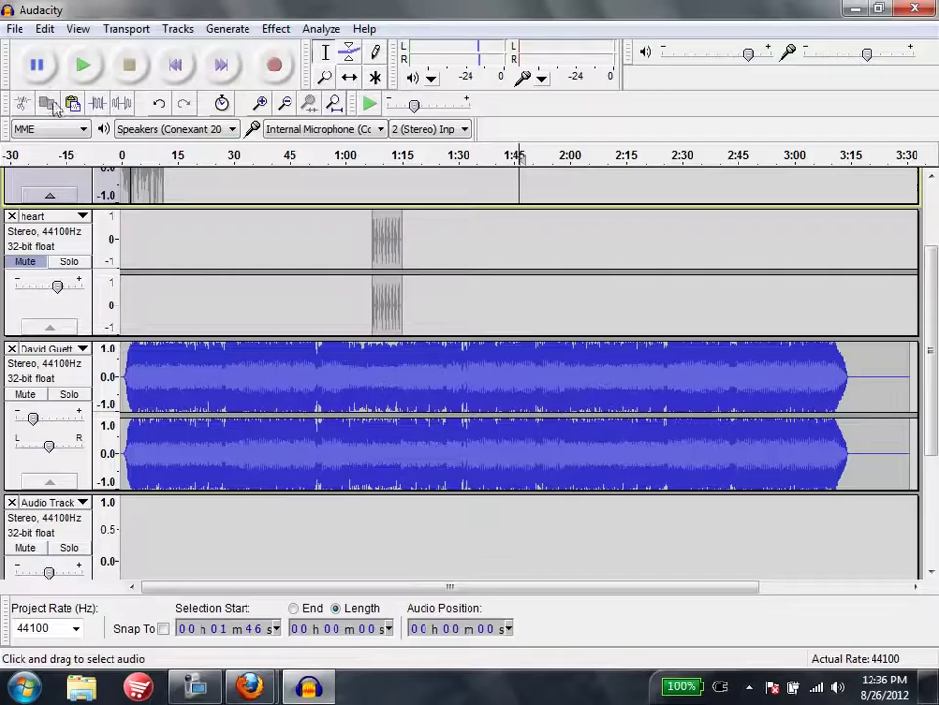
Quit Audacity without saving, then close the Downloads window and Firefox
{"action": "left_click", "coordinate": [915, 12]}
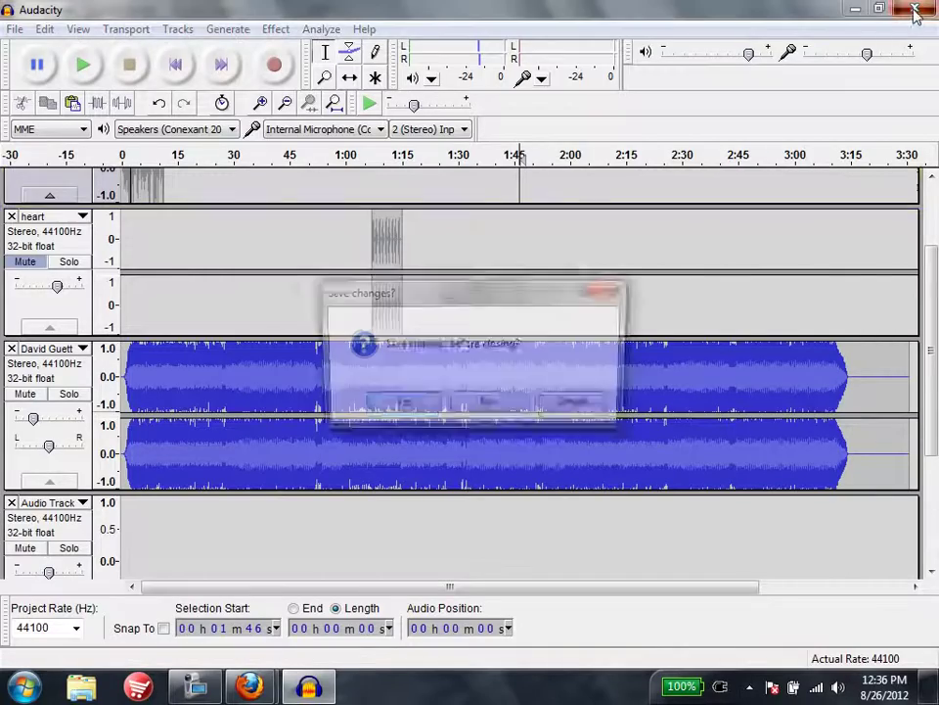
{"action": "left_click", "coordinate": [460, 403]}
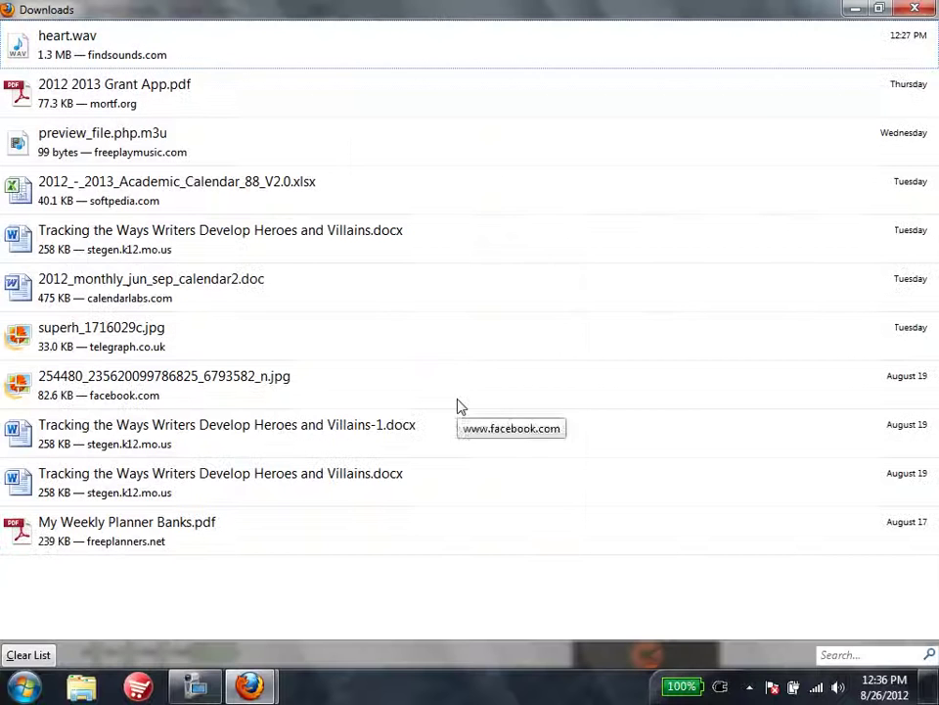
{"action": "left_click", "coordinate": [916, 10]}
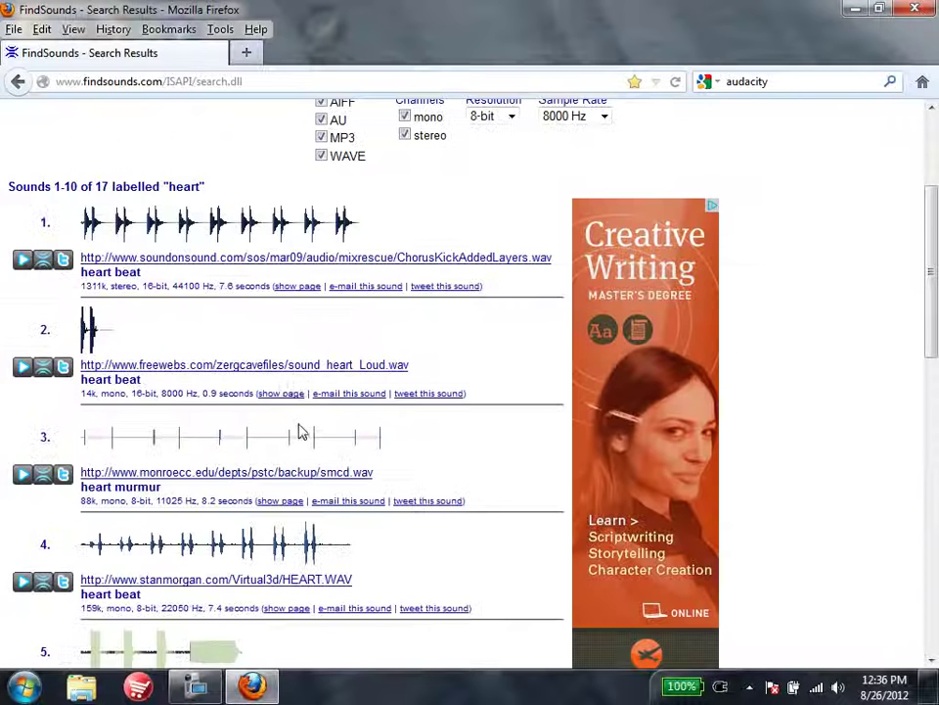
{"action": "scroll", "coordinate": [296, 390], "scroll_direction": "up", "scroll_amount": 3}
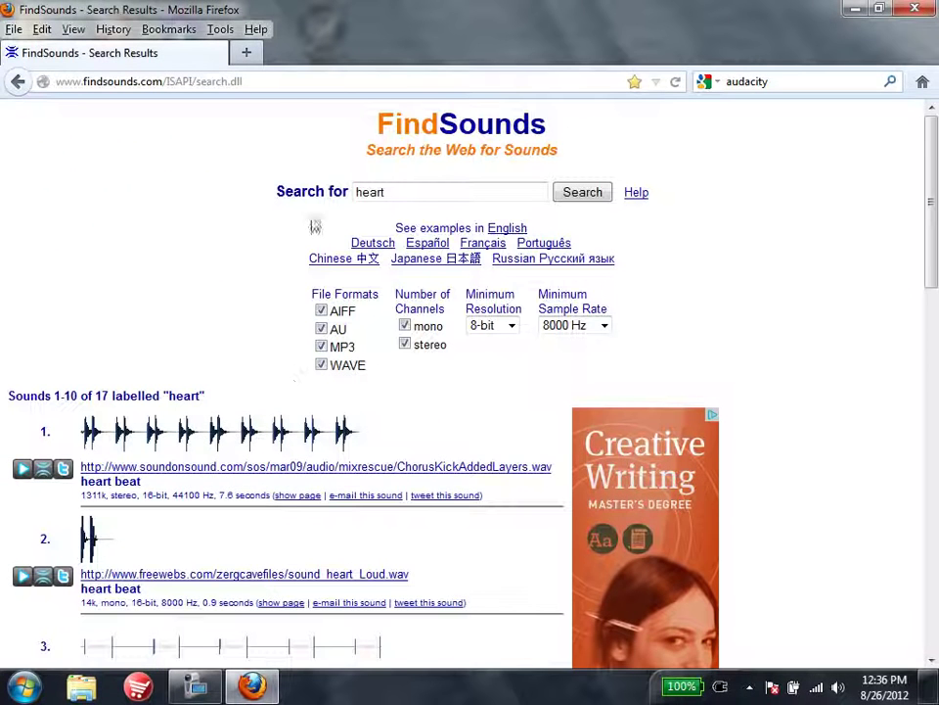
{"action": "left_click", "coordinate": [916, 11]}
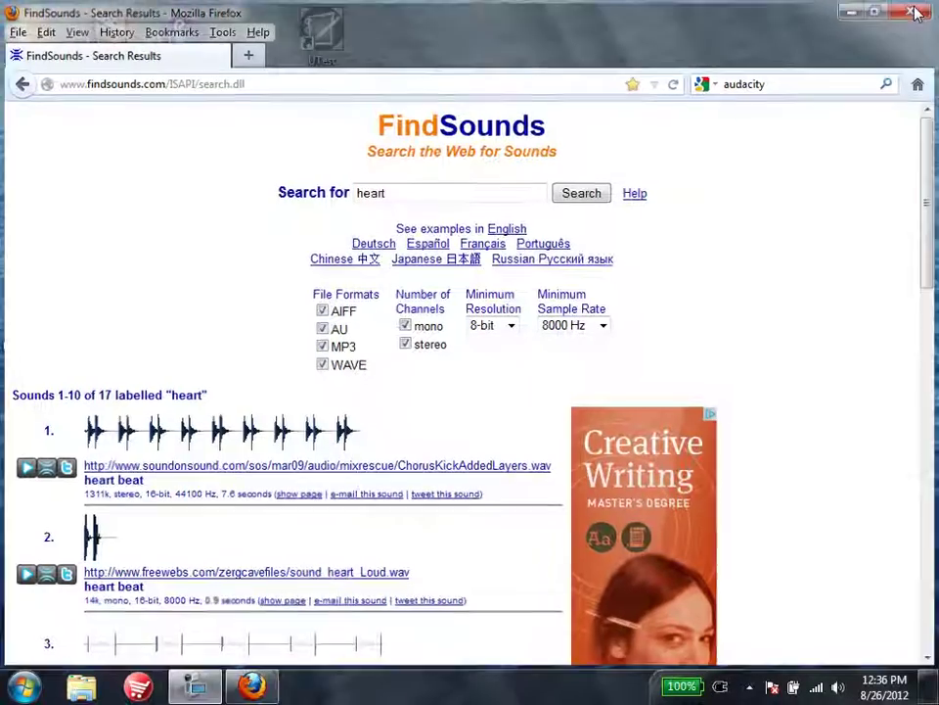